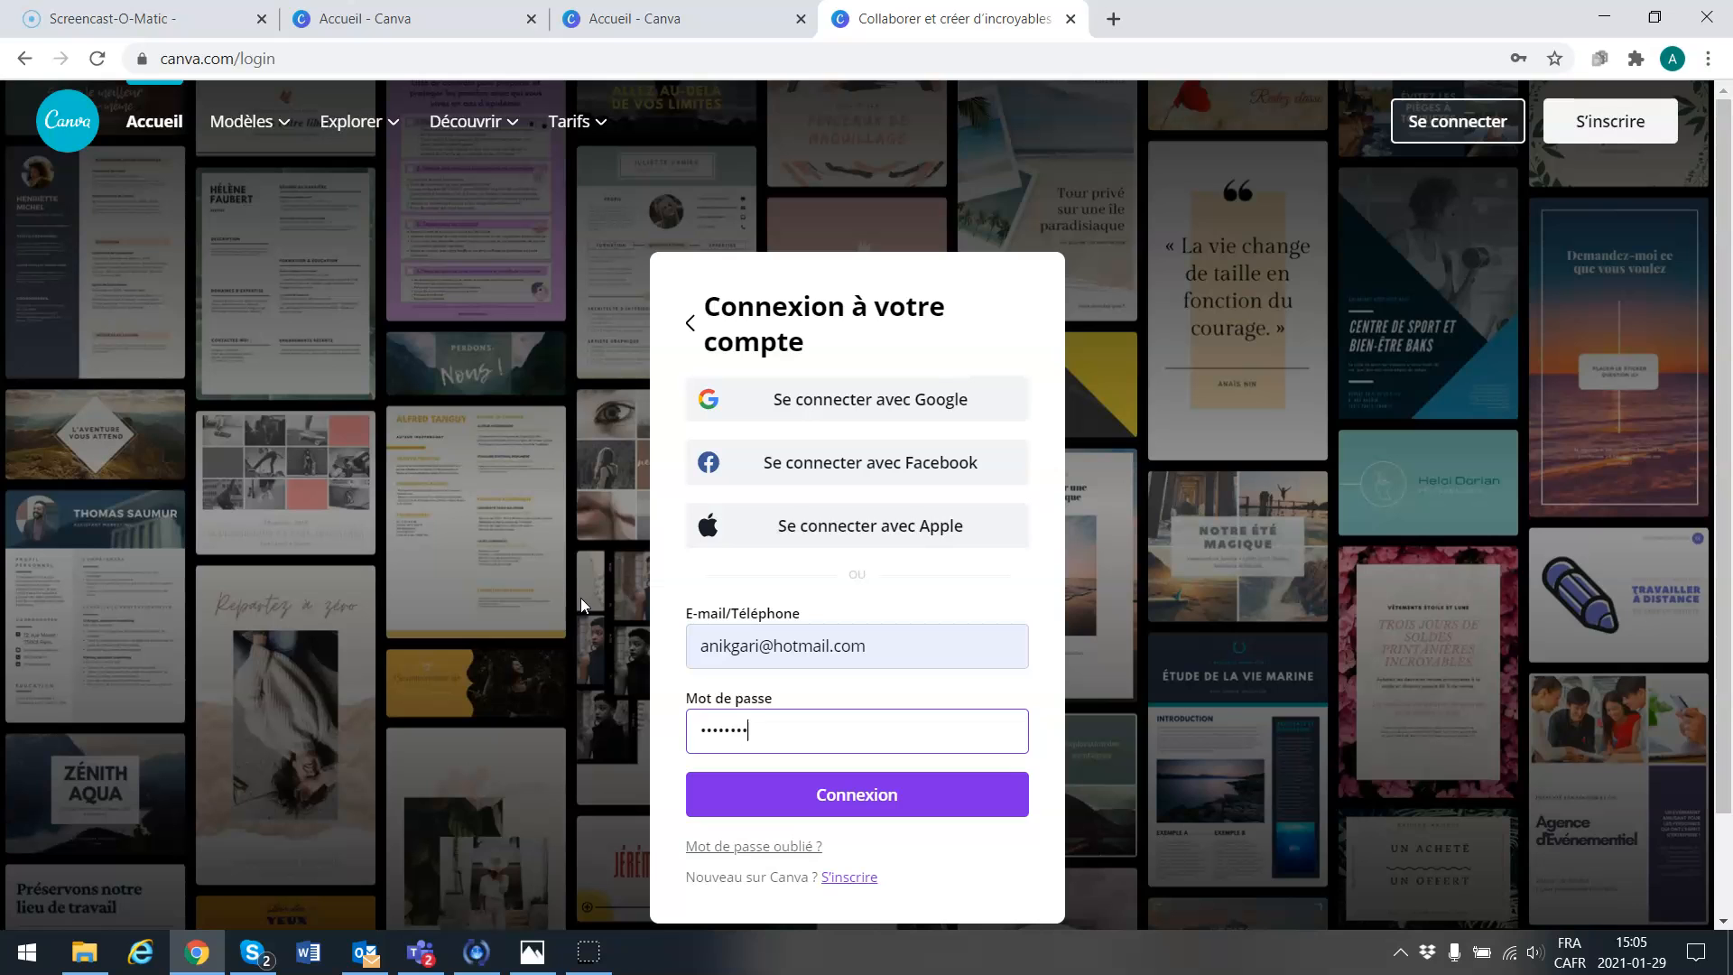
Step: Log in to the account and create a new Facebook cover design from the social media formats
click(810, 799)
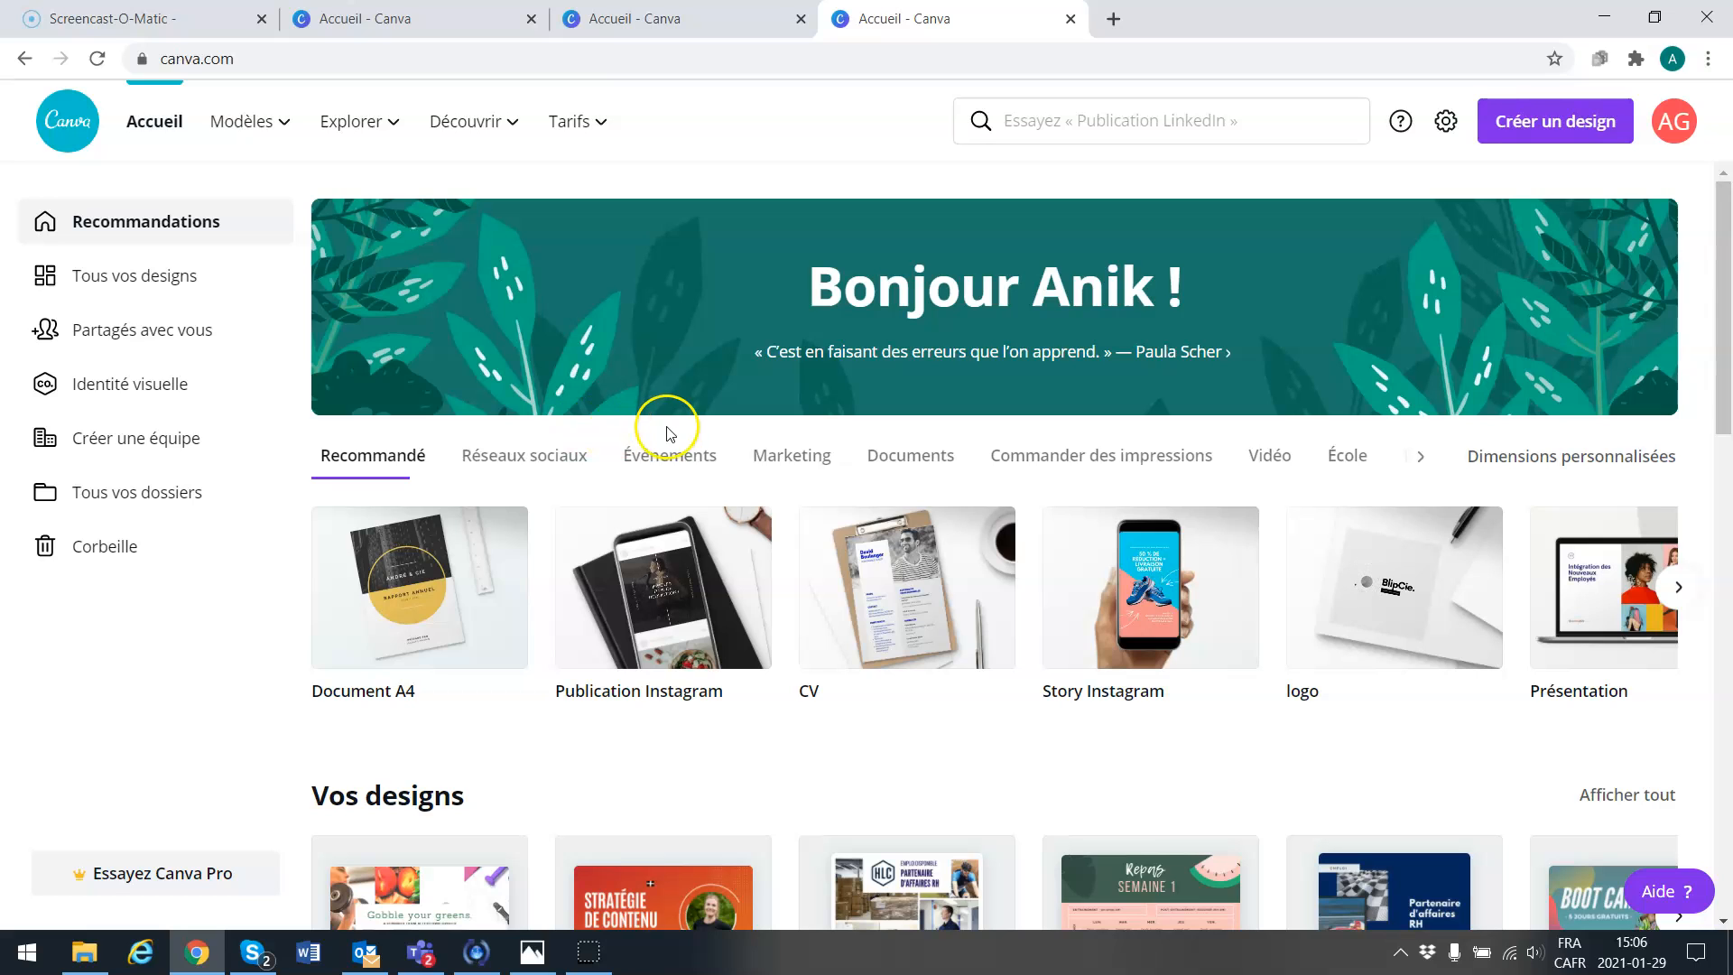
click(542, 460)
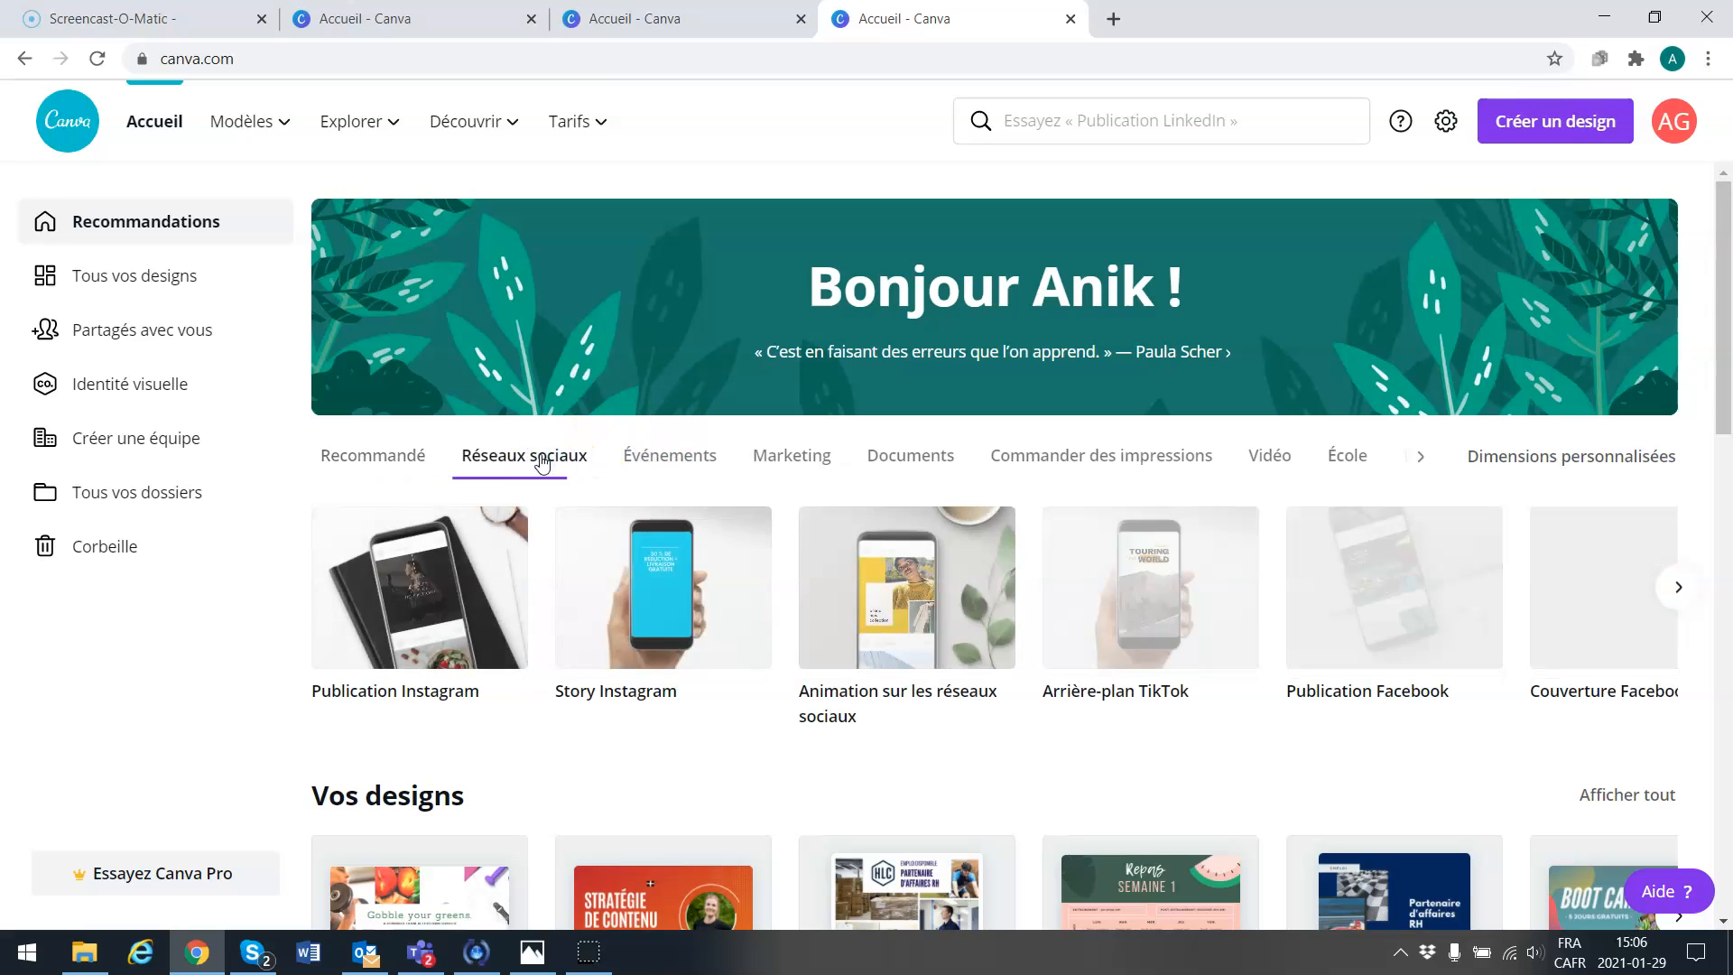
click(1676, 585)
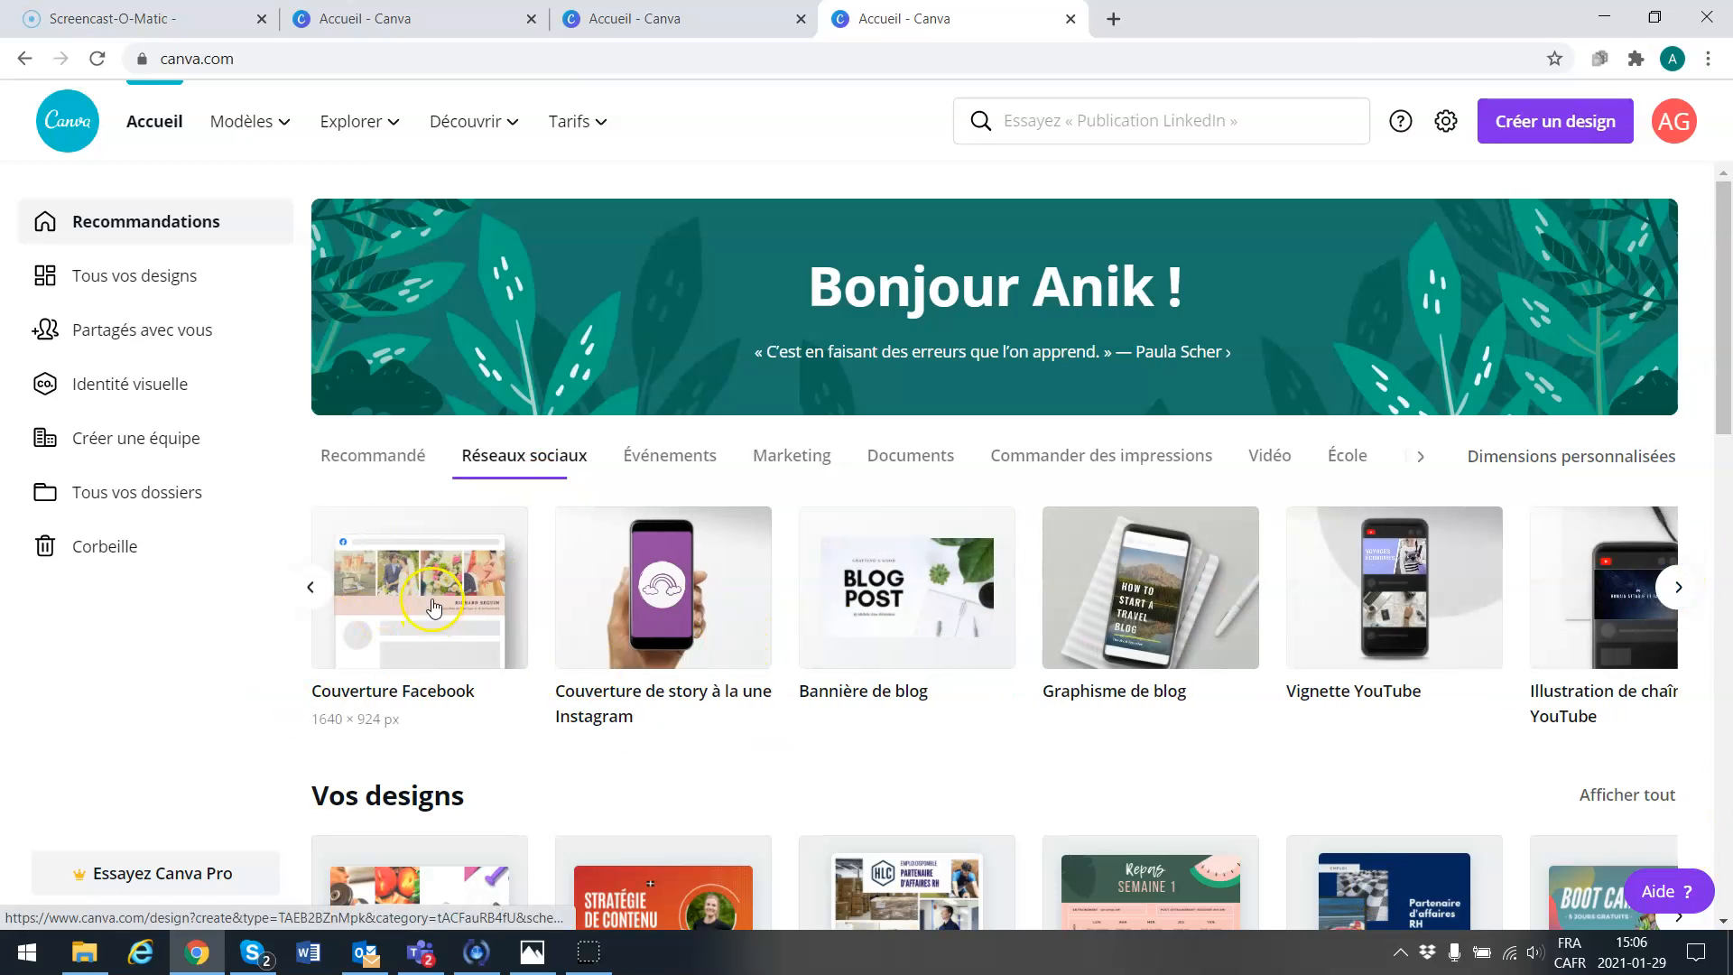
click(433, 603)
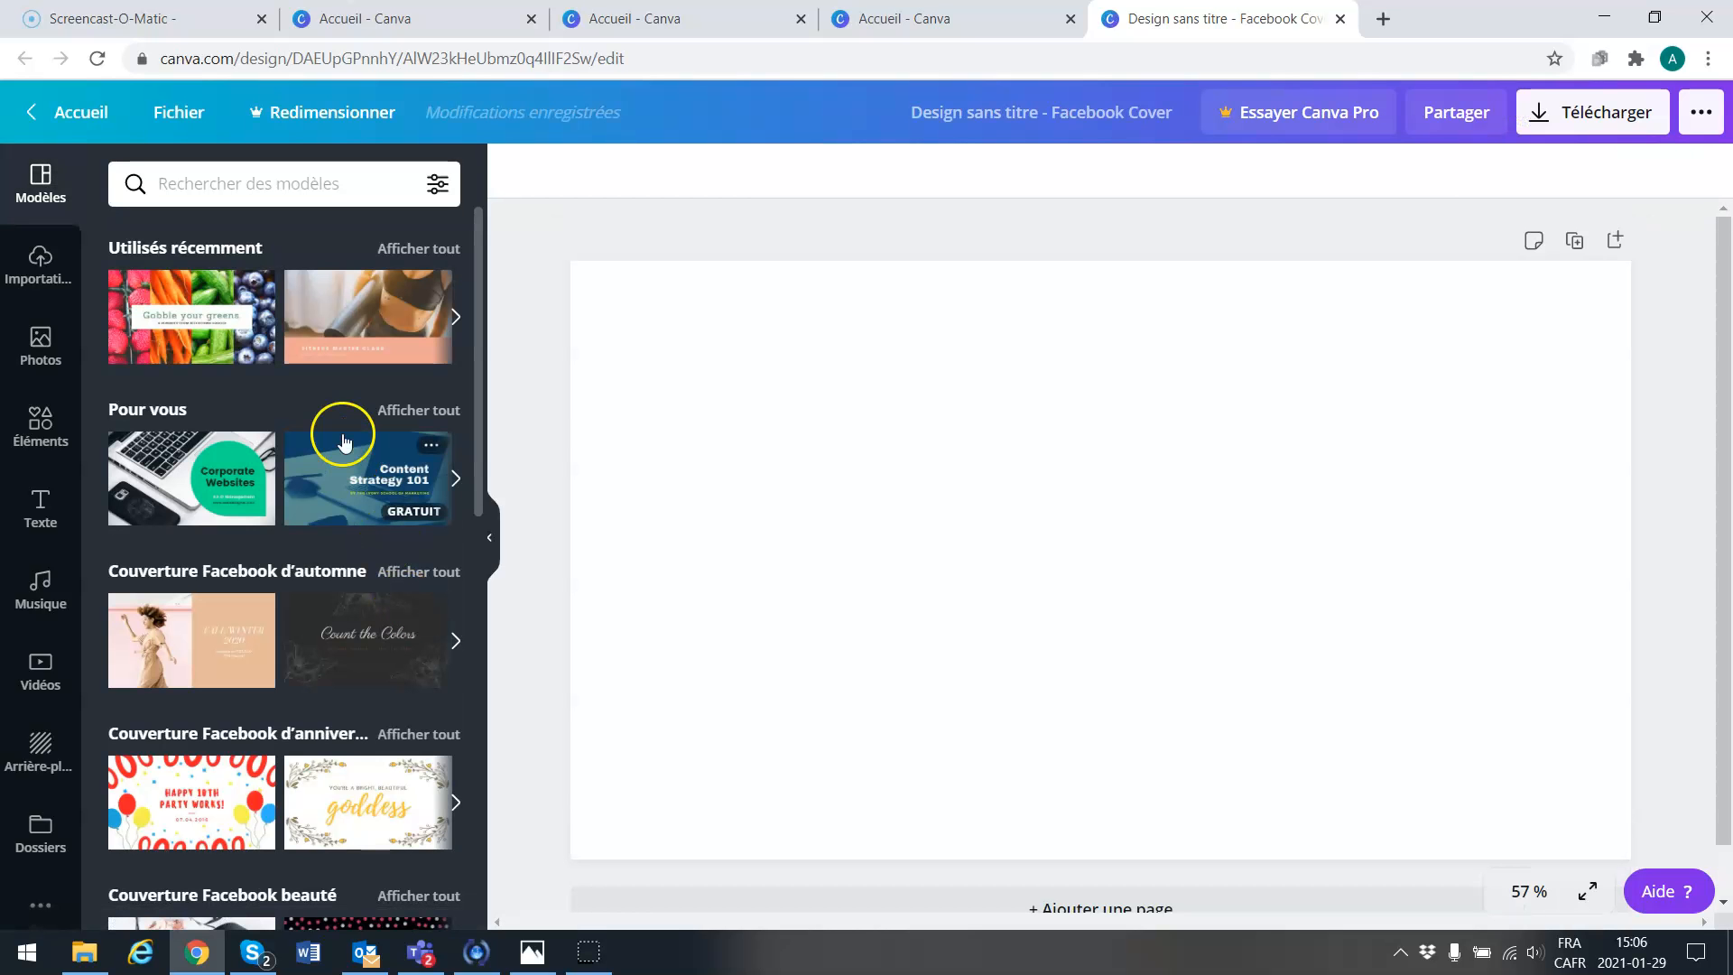
Step: Apply the free "Gobble your greens" template with the four fruit and vegetable photos to the blank cover
scroll(225, 490, down, 3)
scroll(225, 491, down, 12)
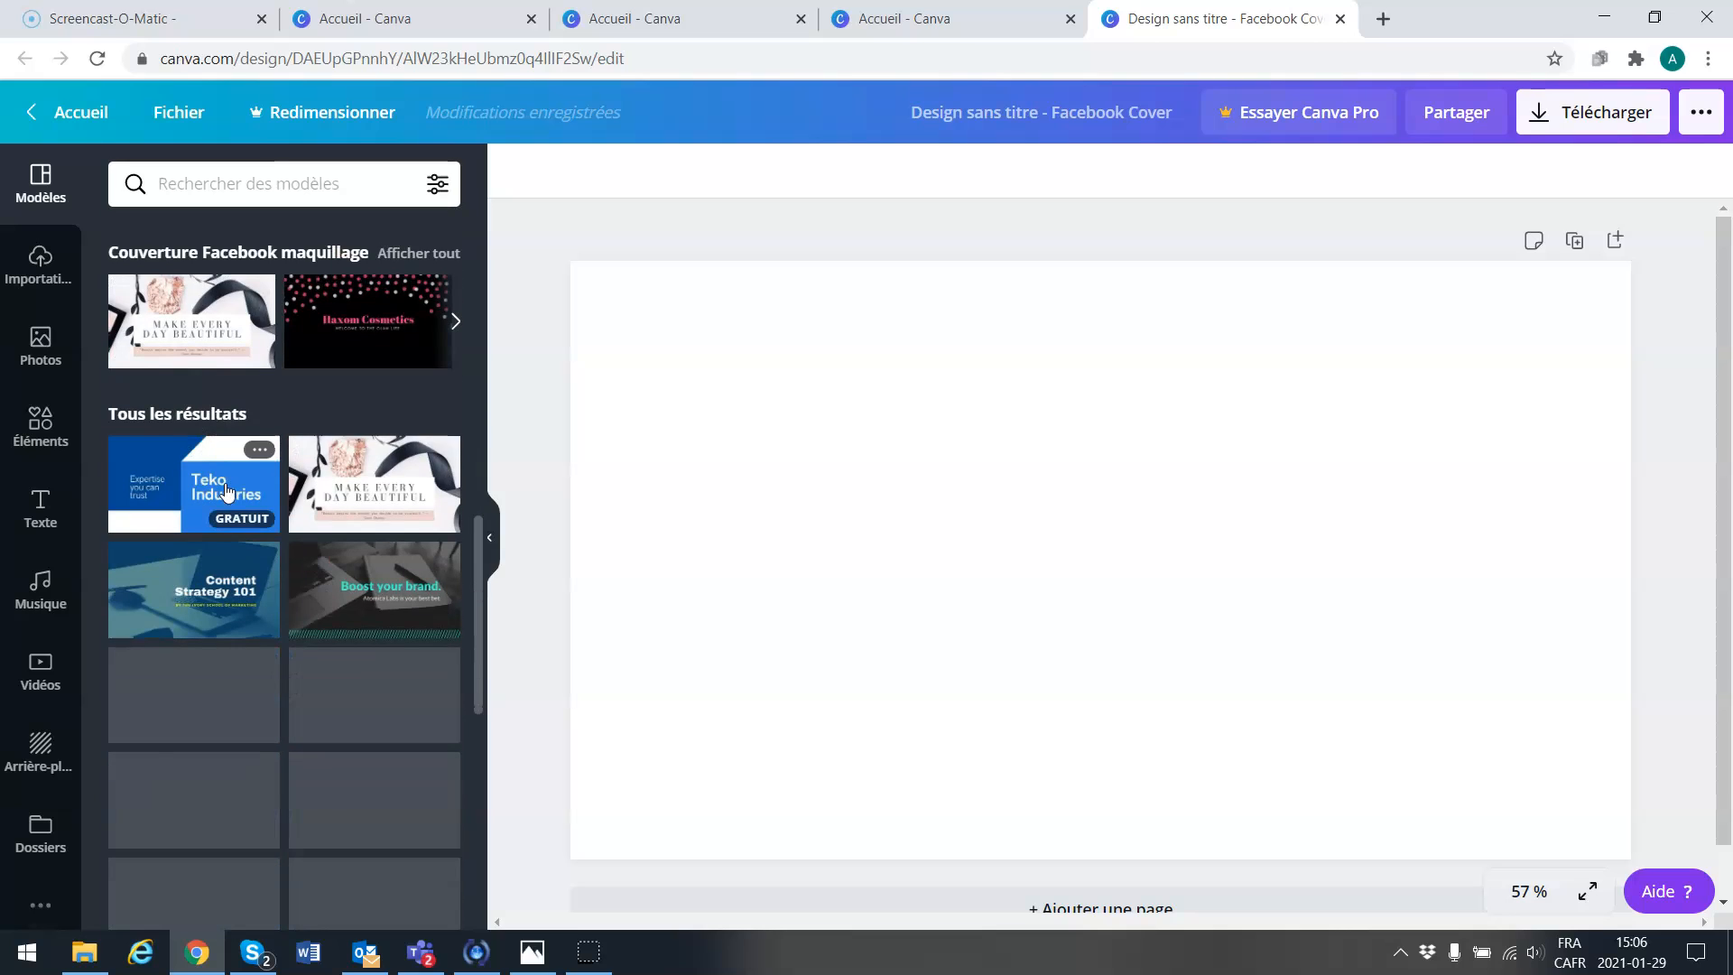
scroll(227, 491, down, 9)
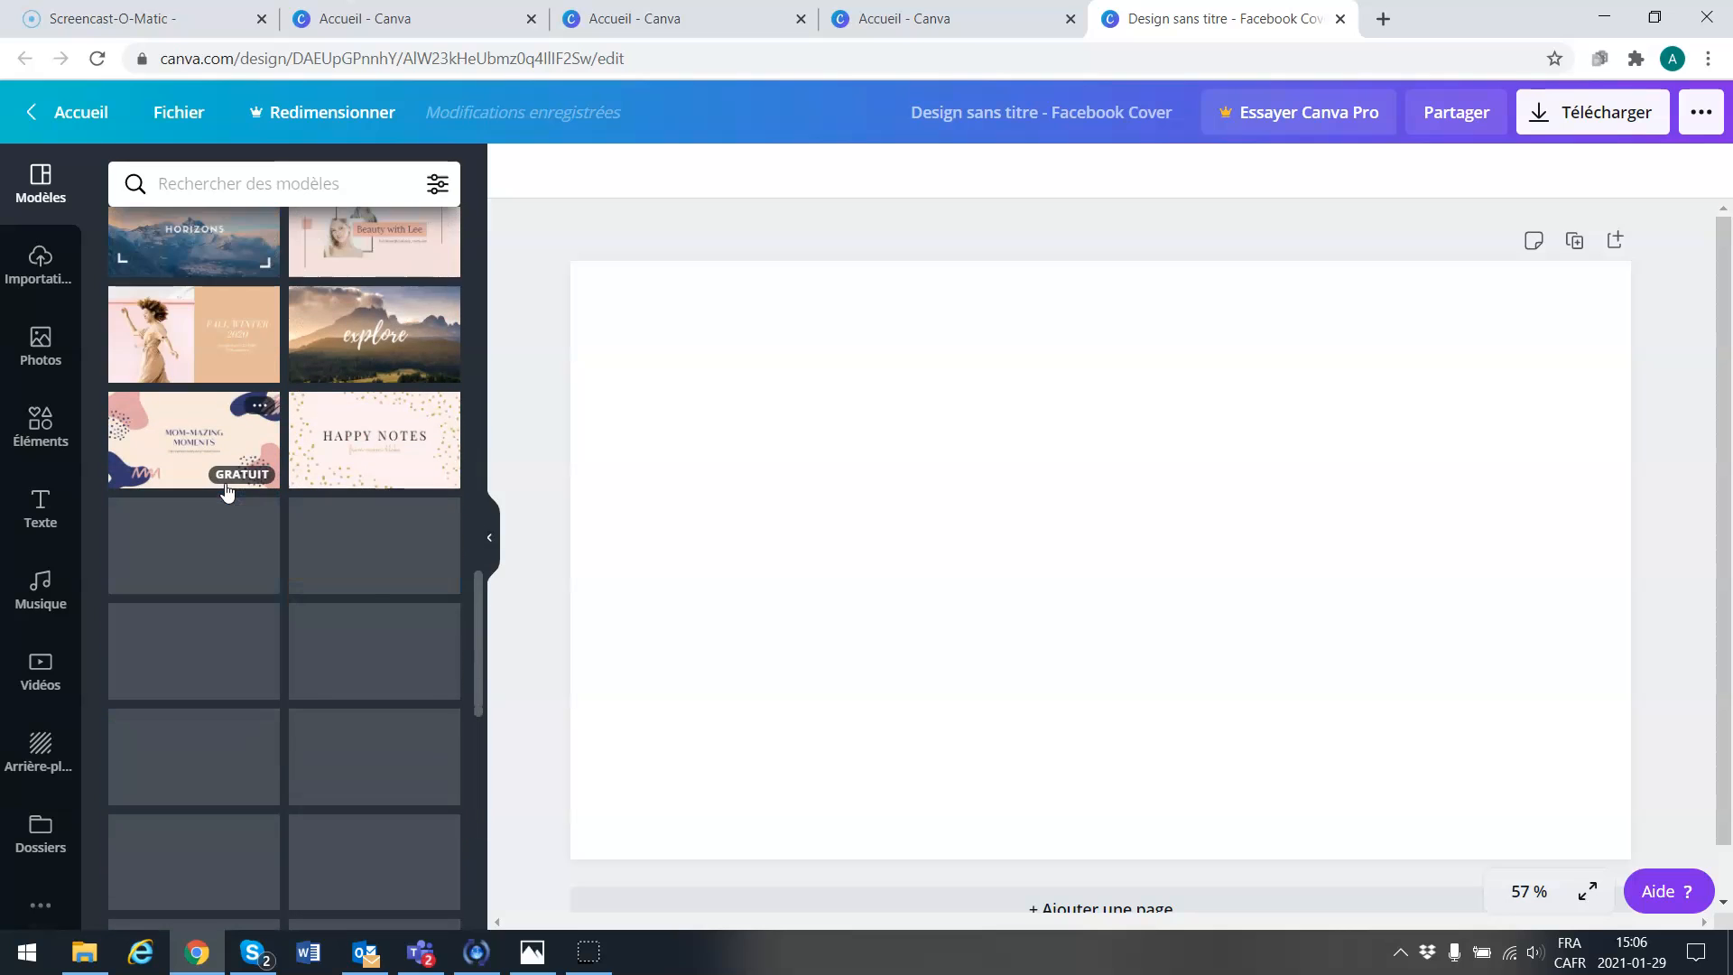
click(258, 694)
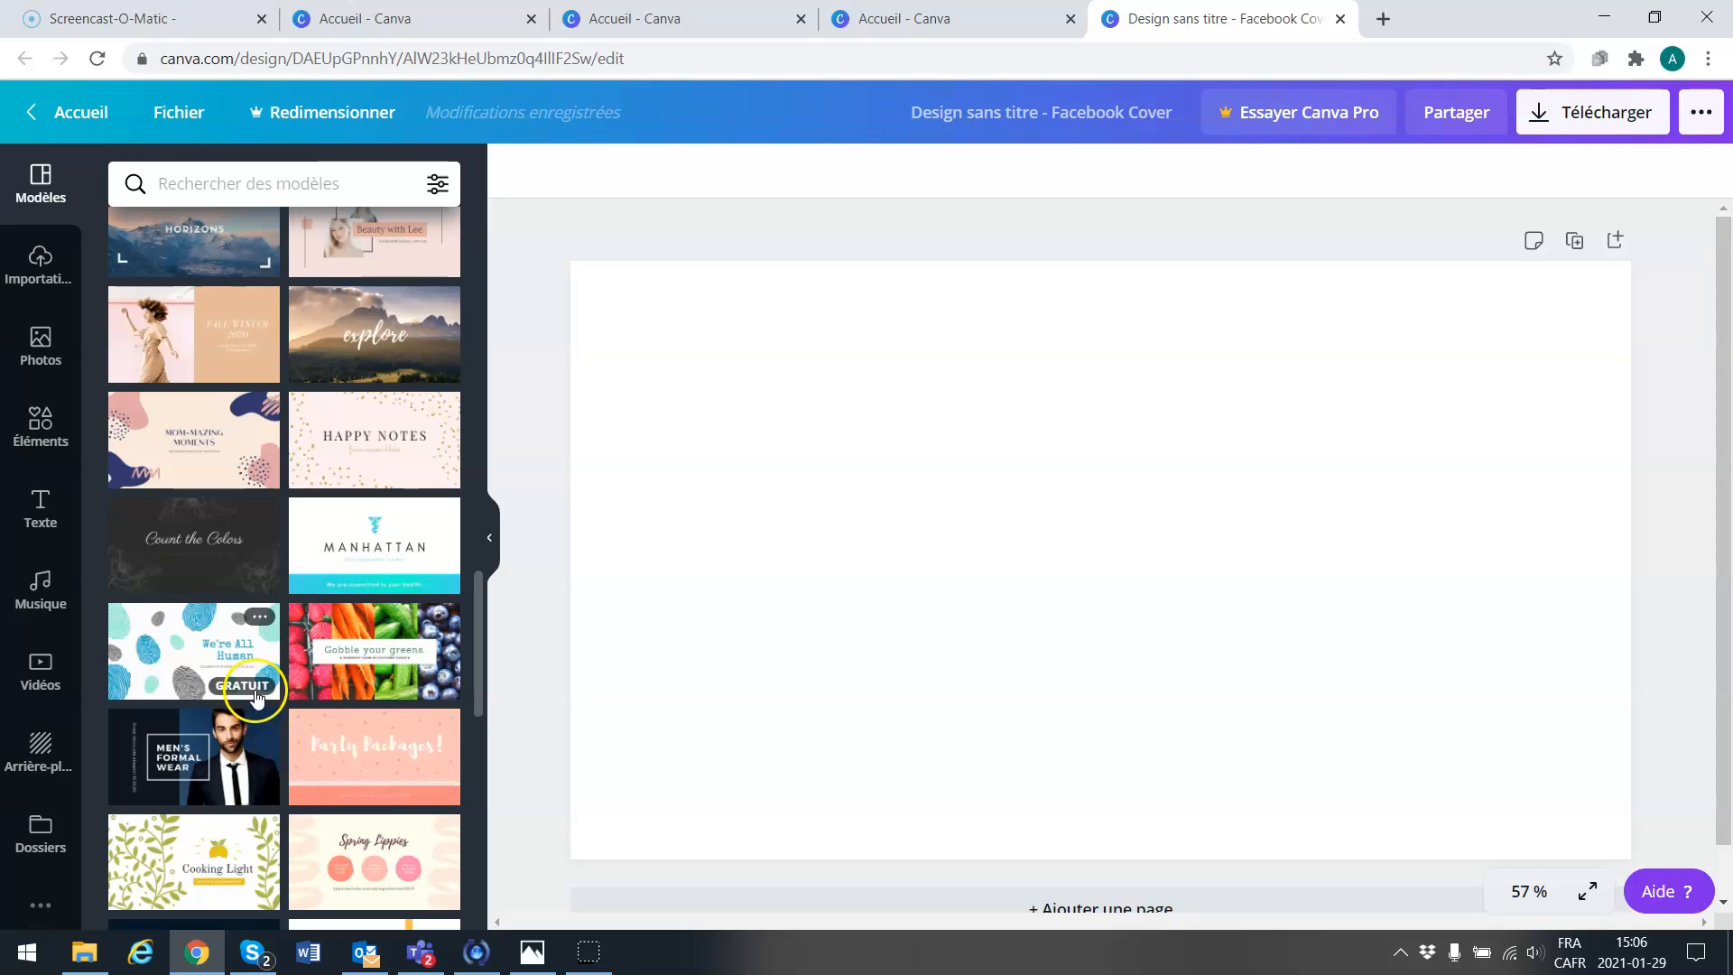
click(332, 643)
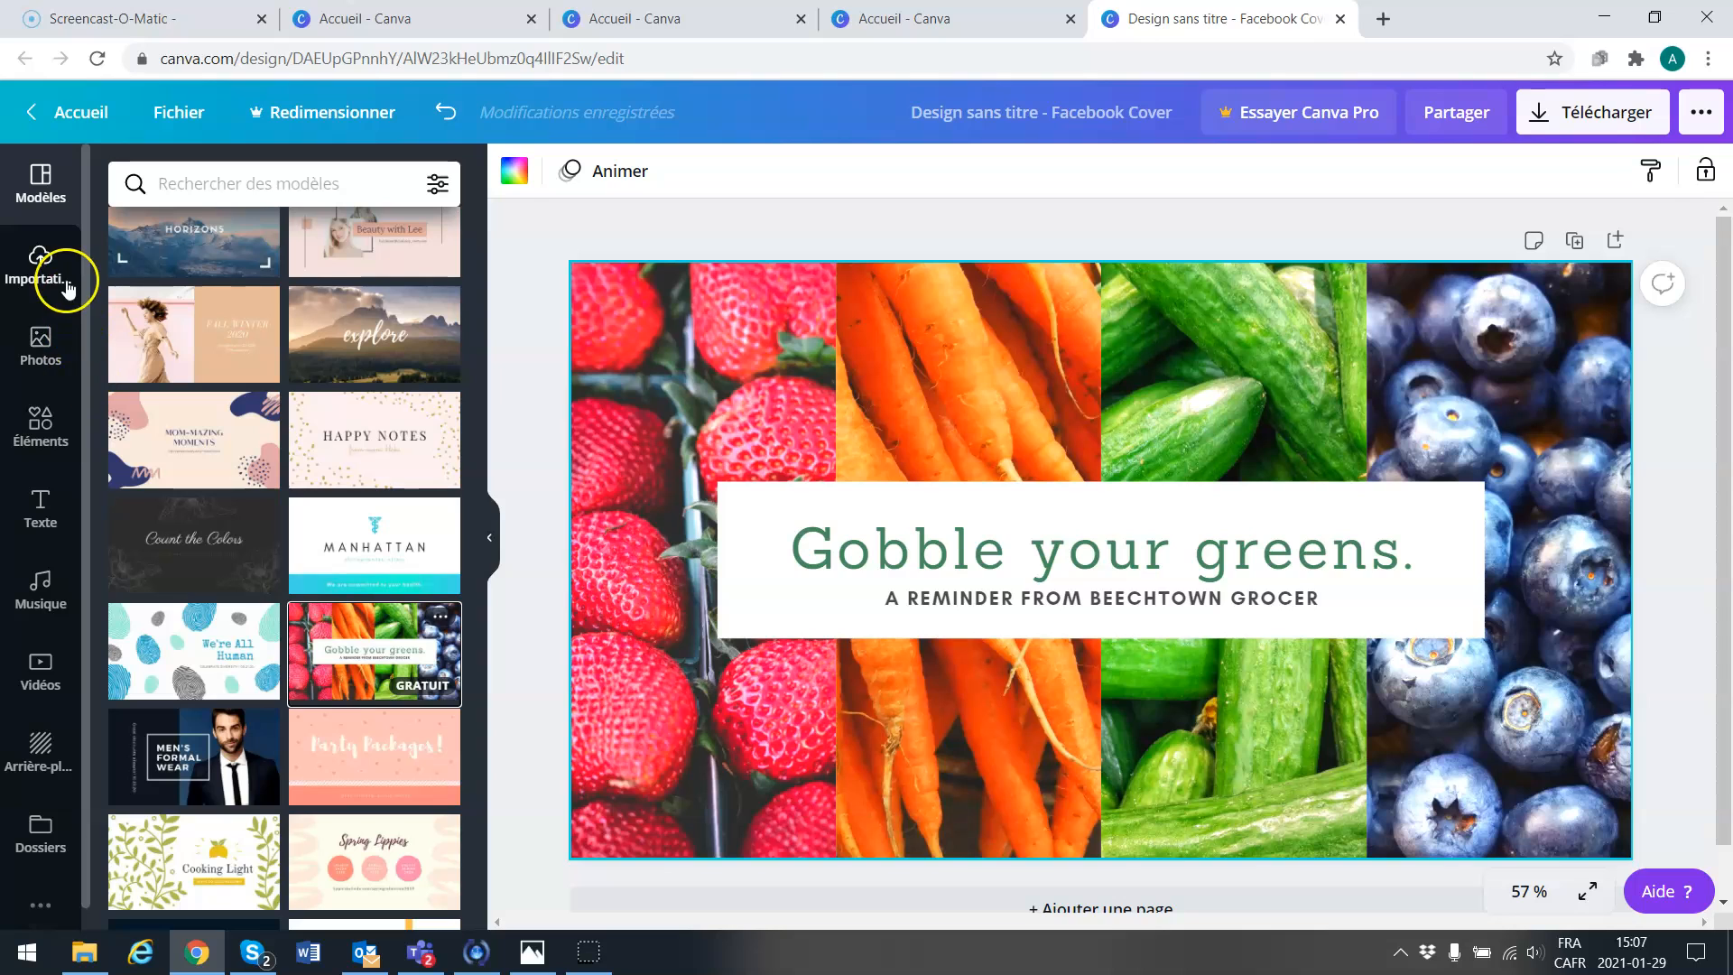
Step: Search the photo library for "sport" and replace the strawberry photo with the free image of a woman lifting a dumbbell
click(36, 340)
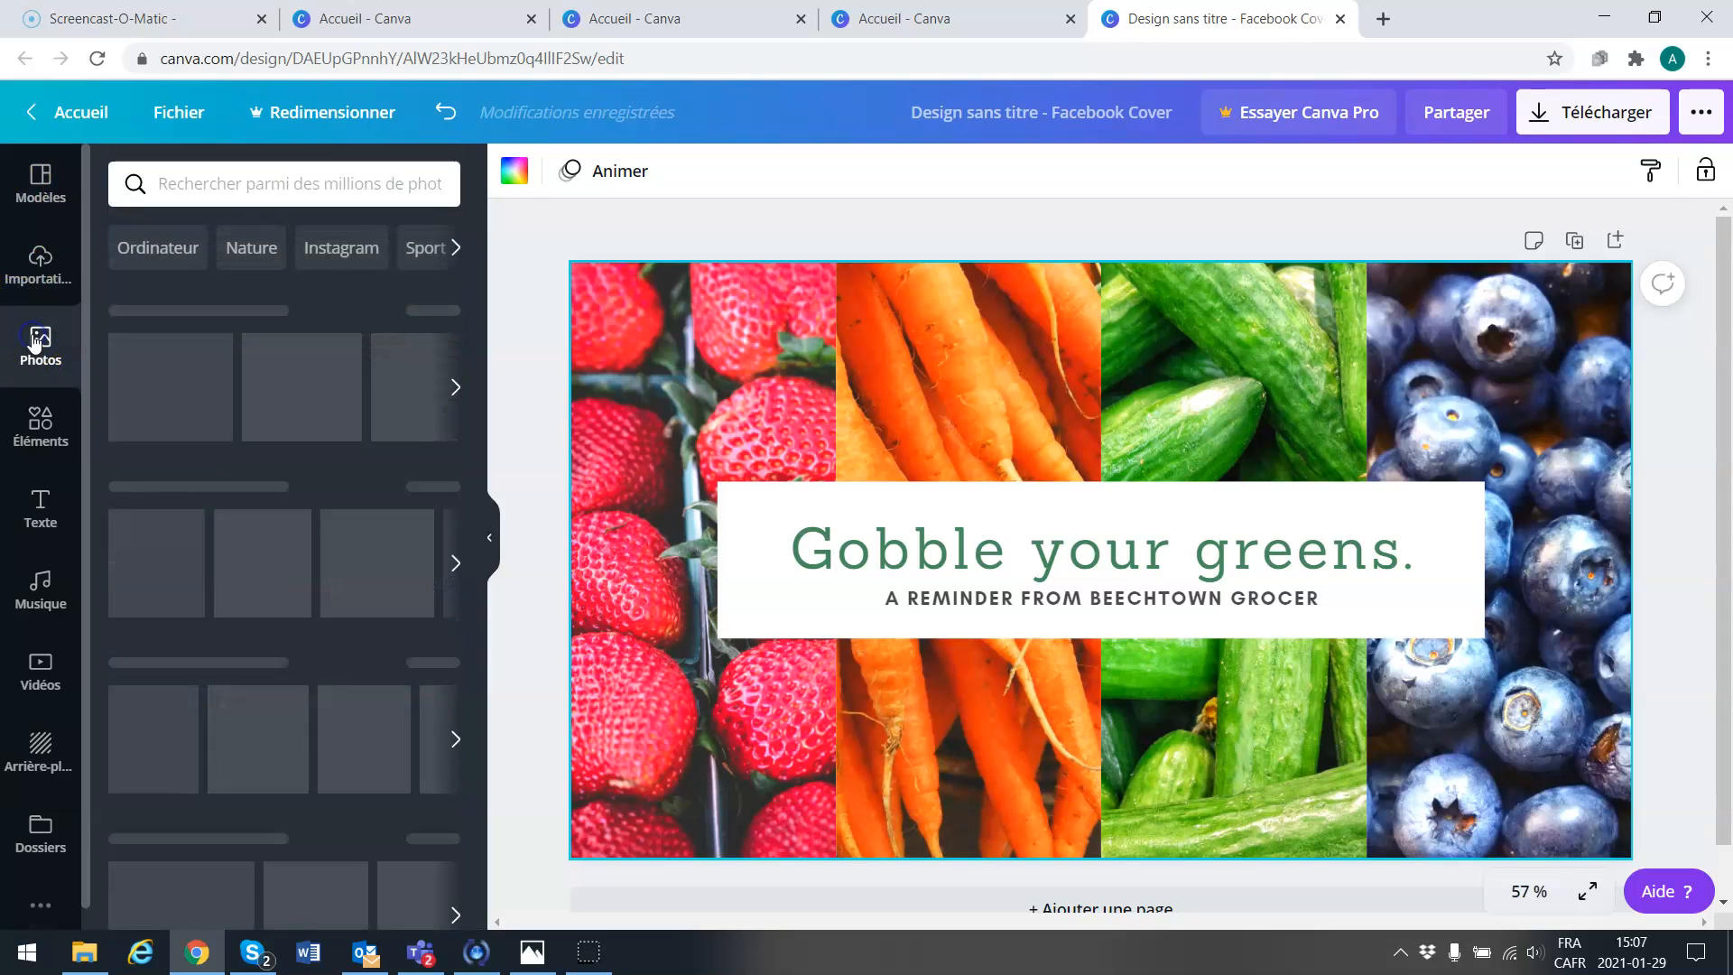
click(176, 181)
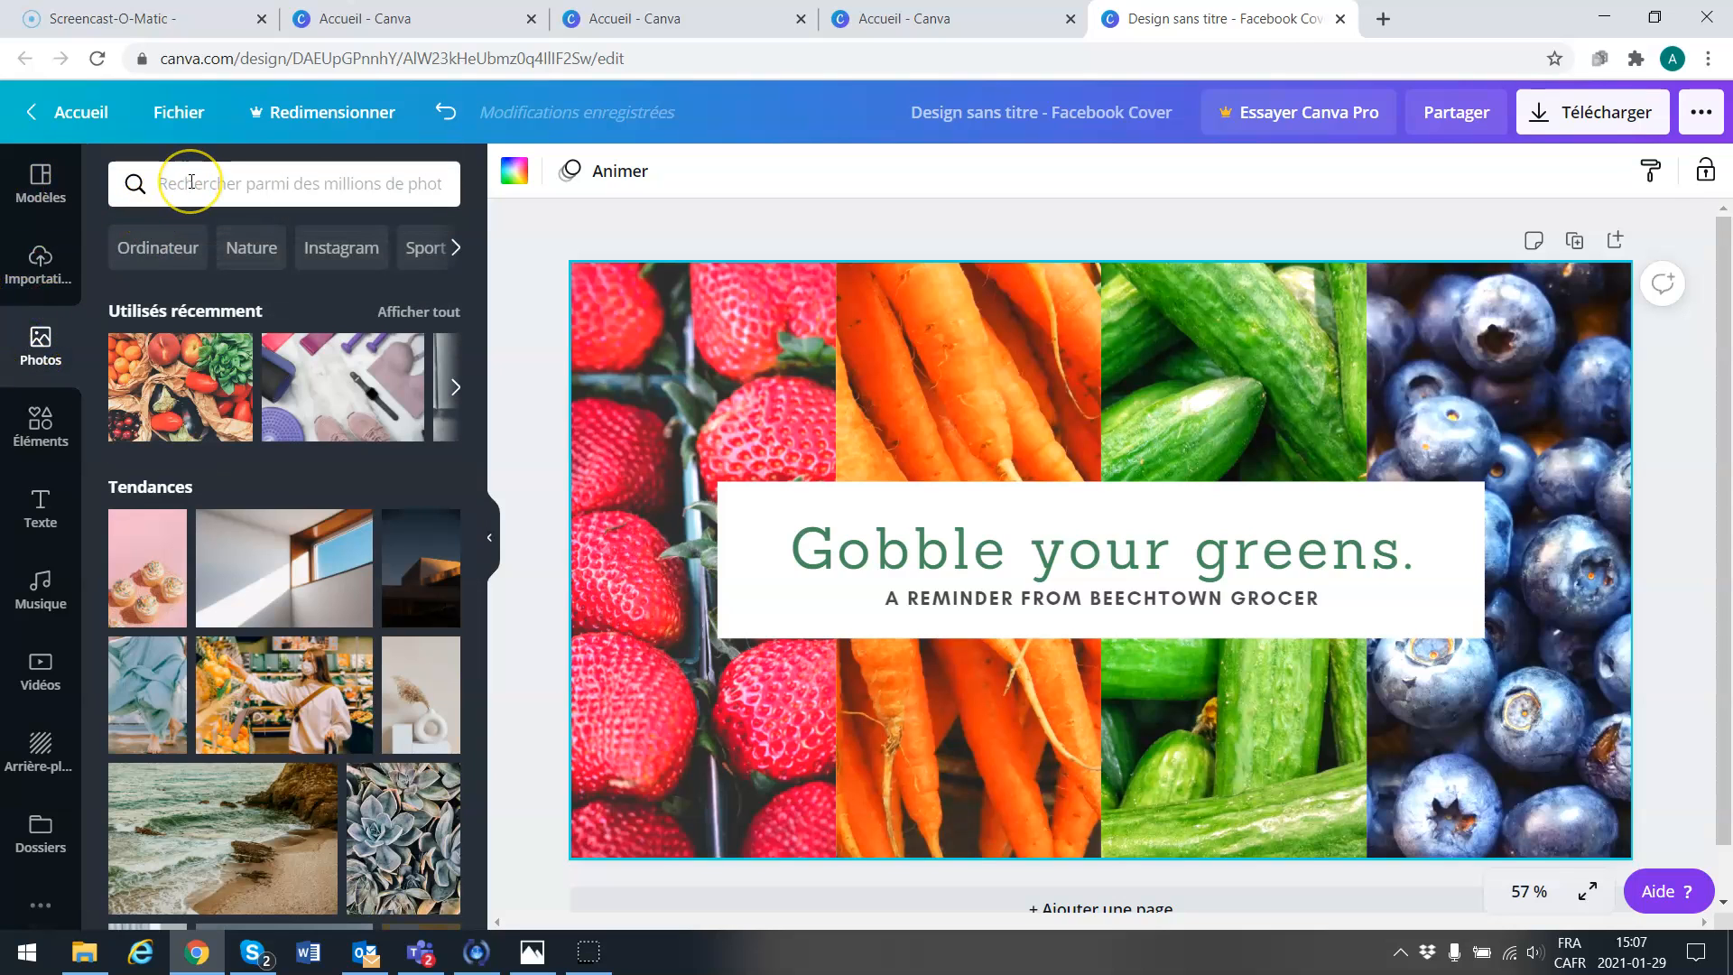
text(sport)
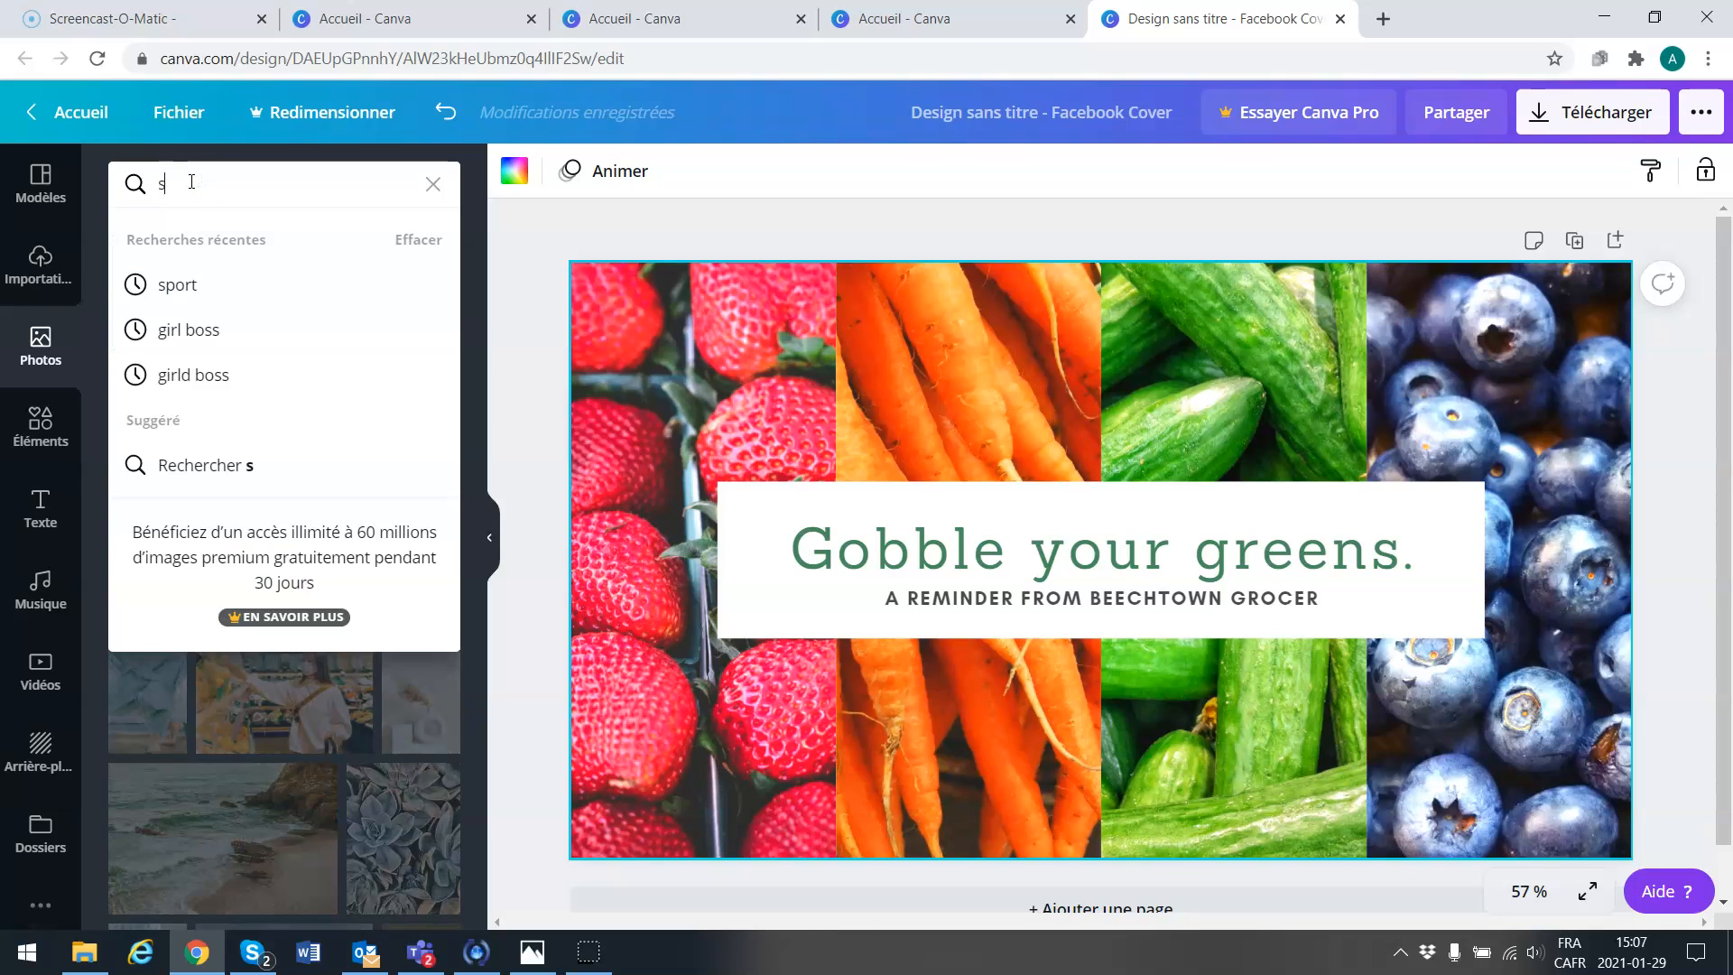
key(Return)
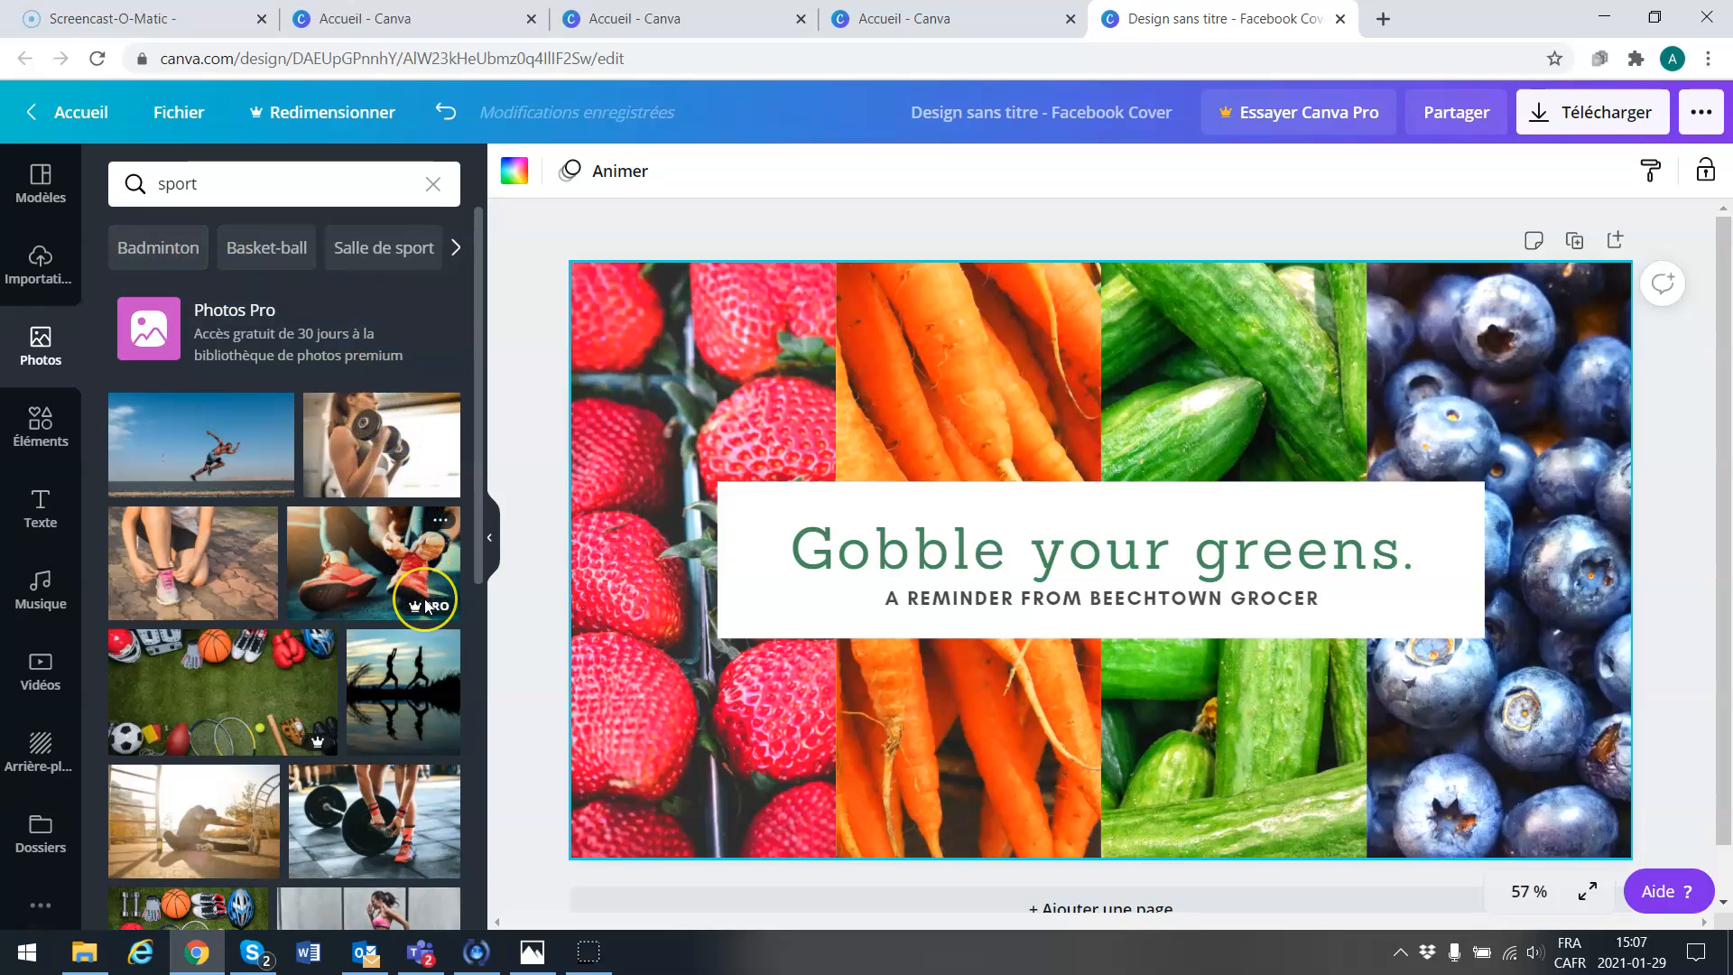
mouse_move(427, 606)
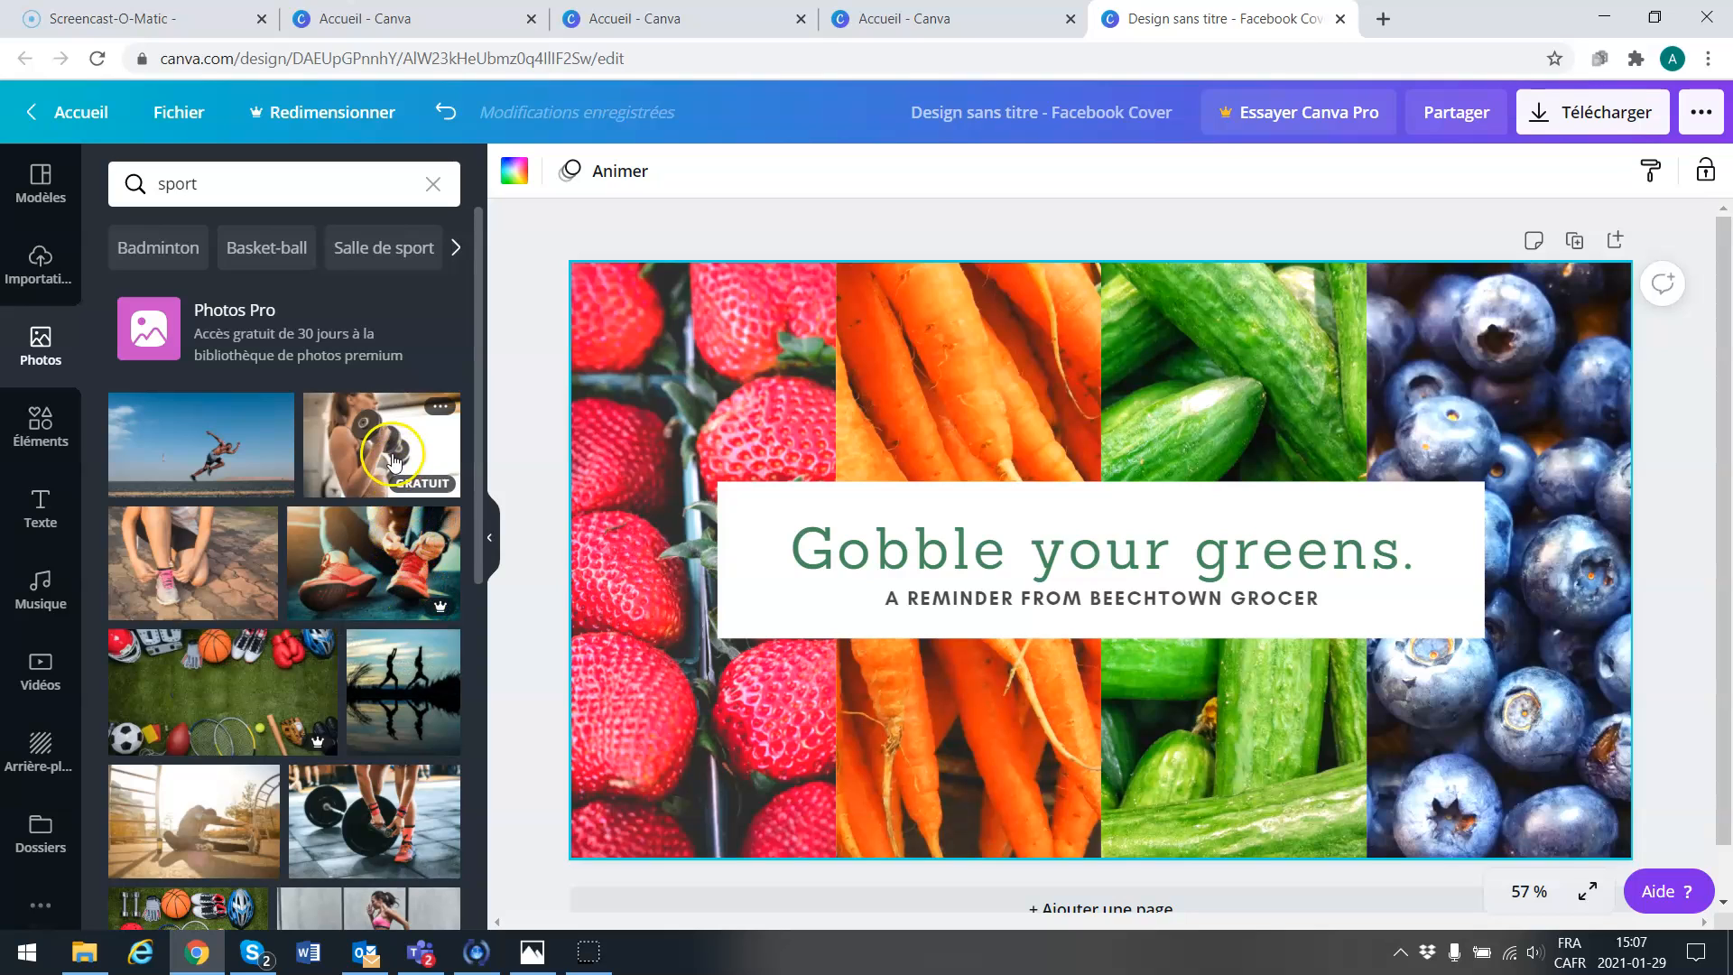
drag(394, 462, 708, 398)
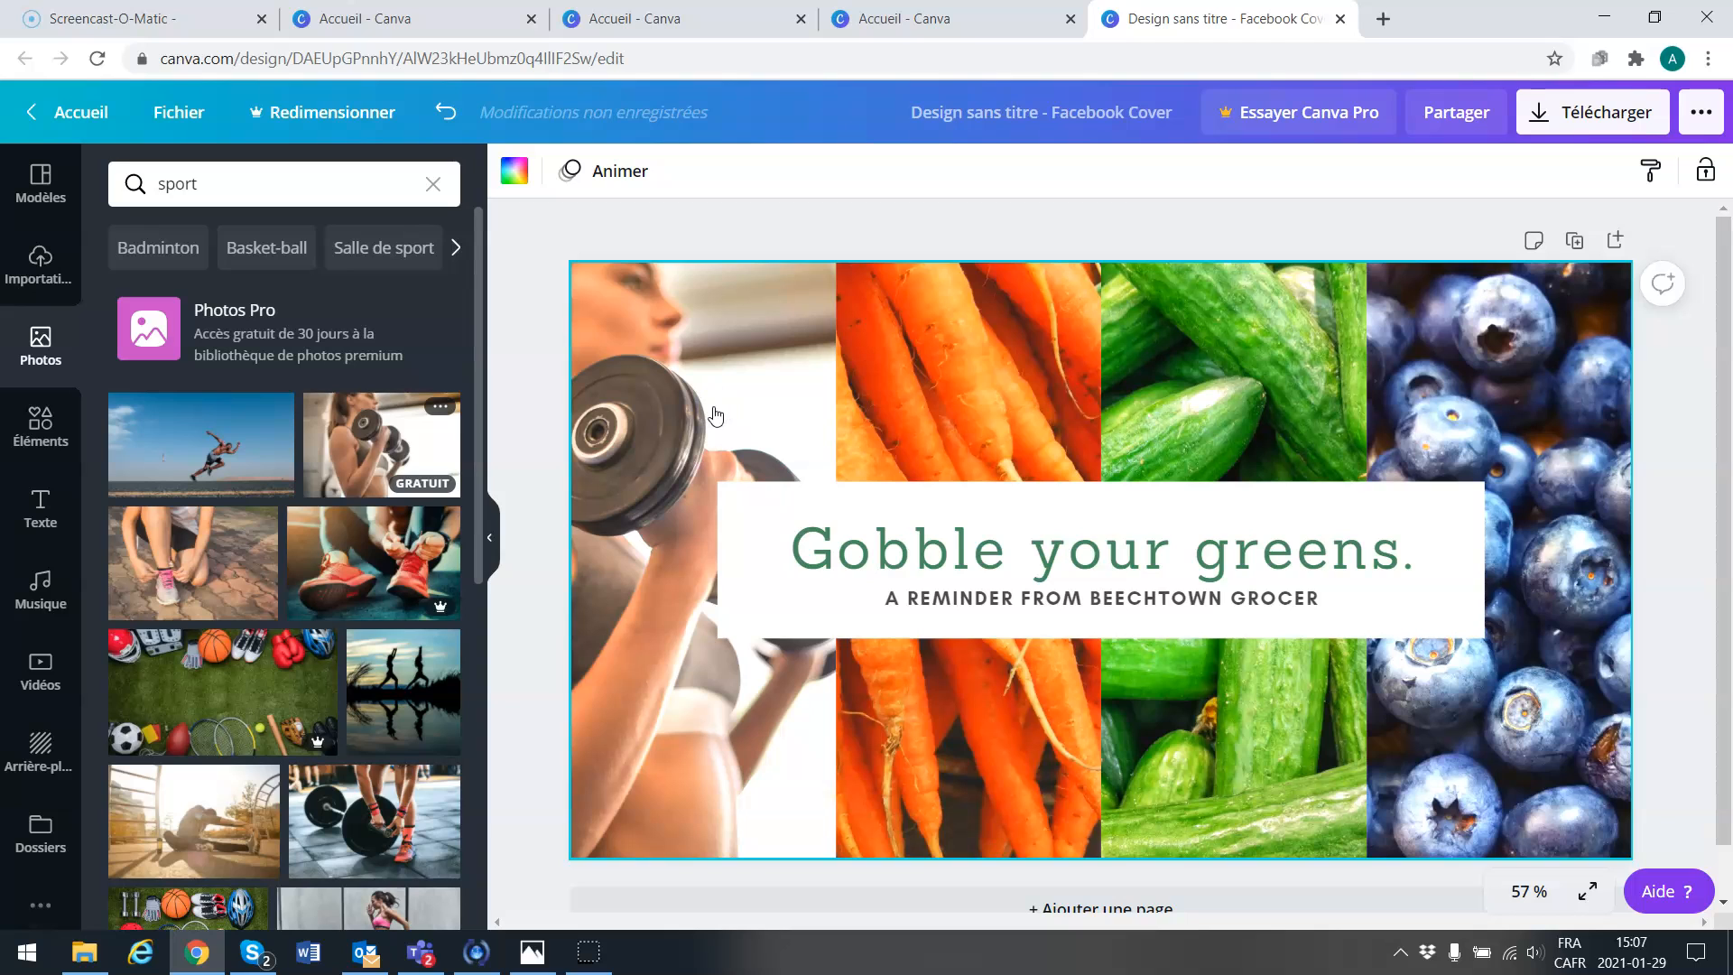
Step: Replace the blueberry photo with the free sport image of a woman stretching on a pink mat
scroll(240, 539, down, 3)
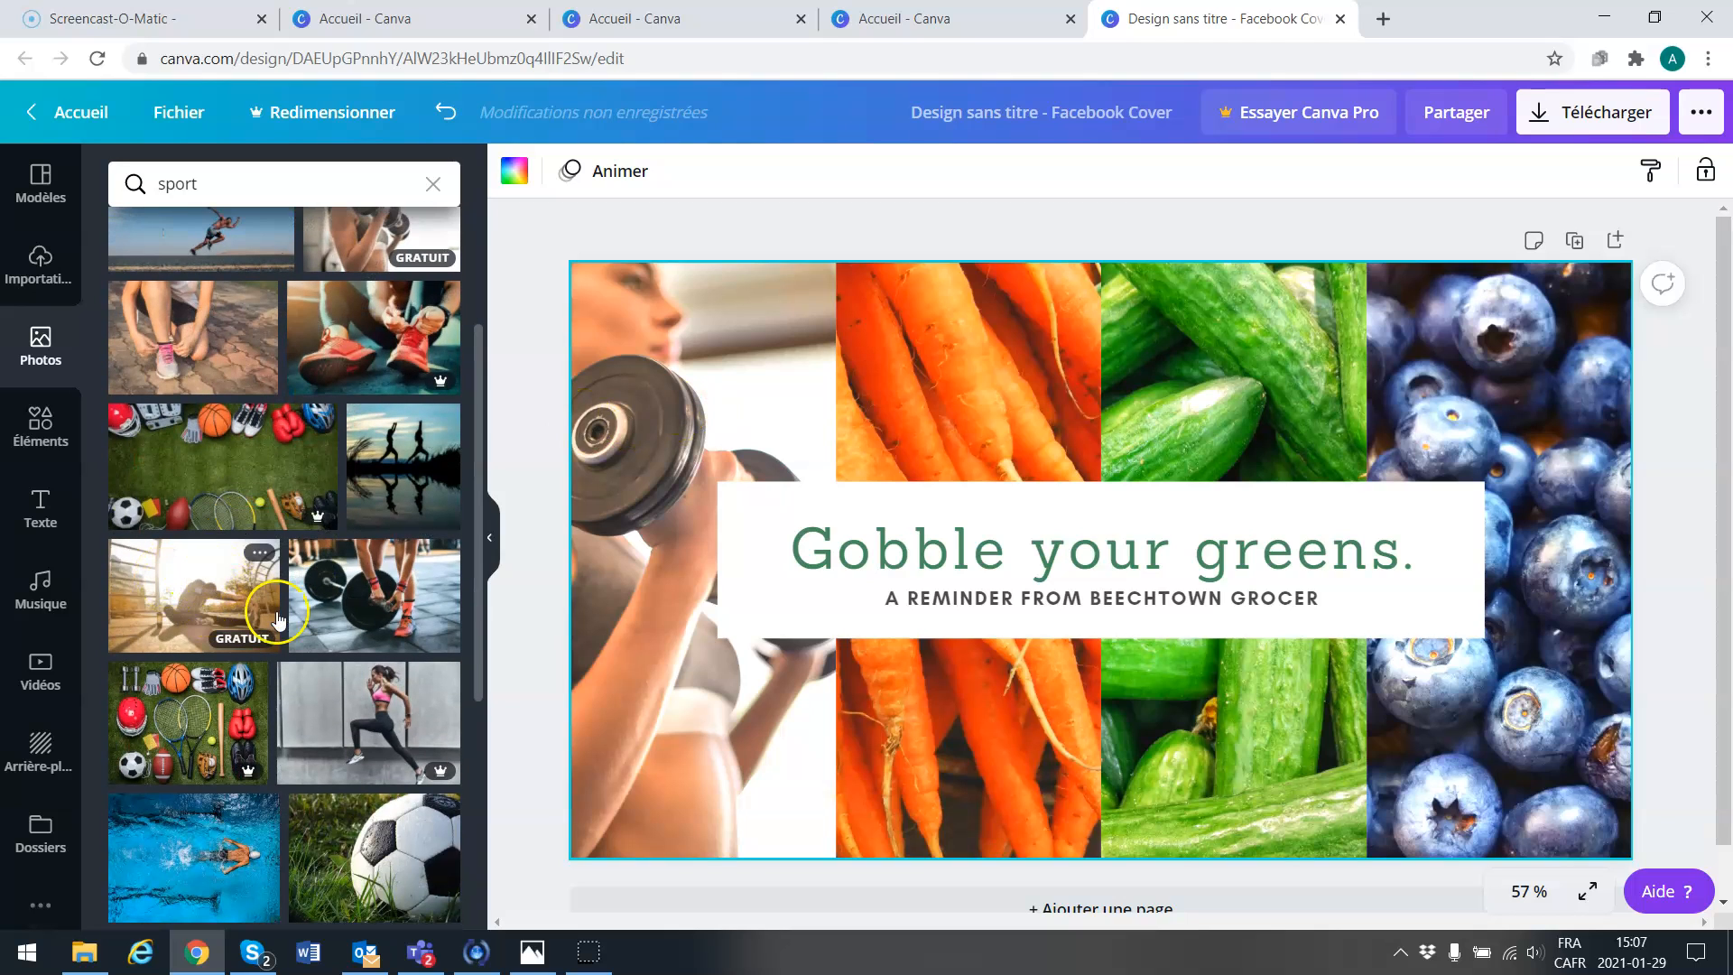
scroll(334, 501, down, 5)
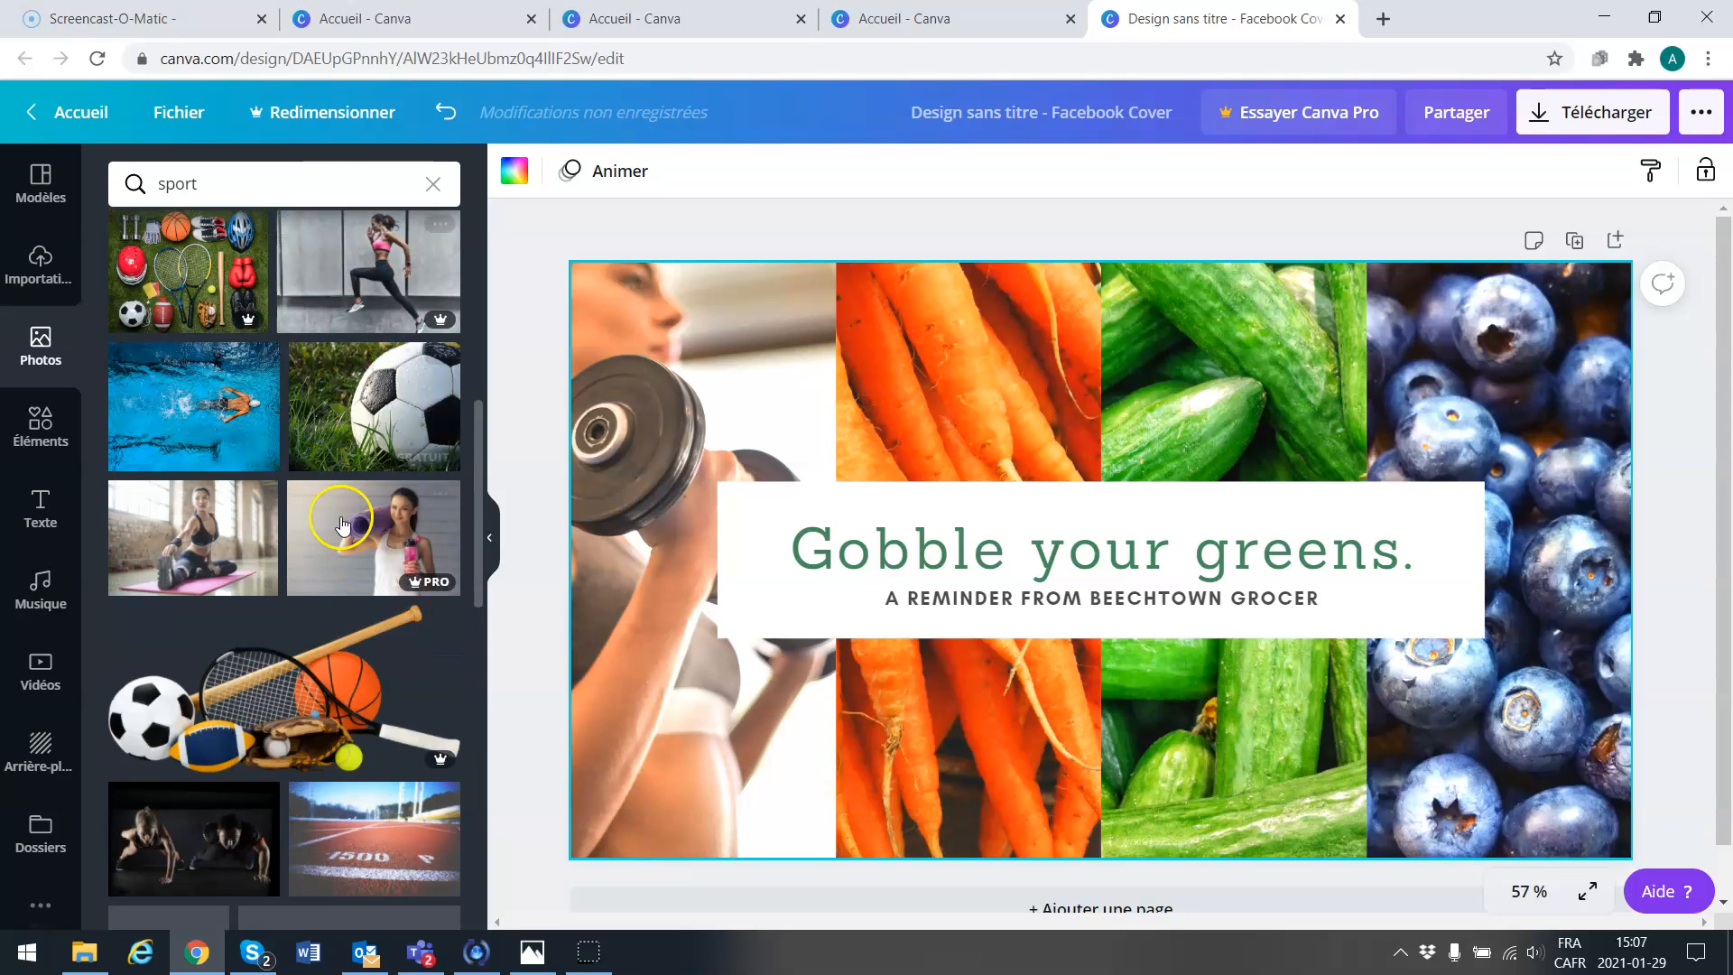
drag(211, 540, 1376, 336)
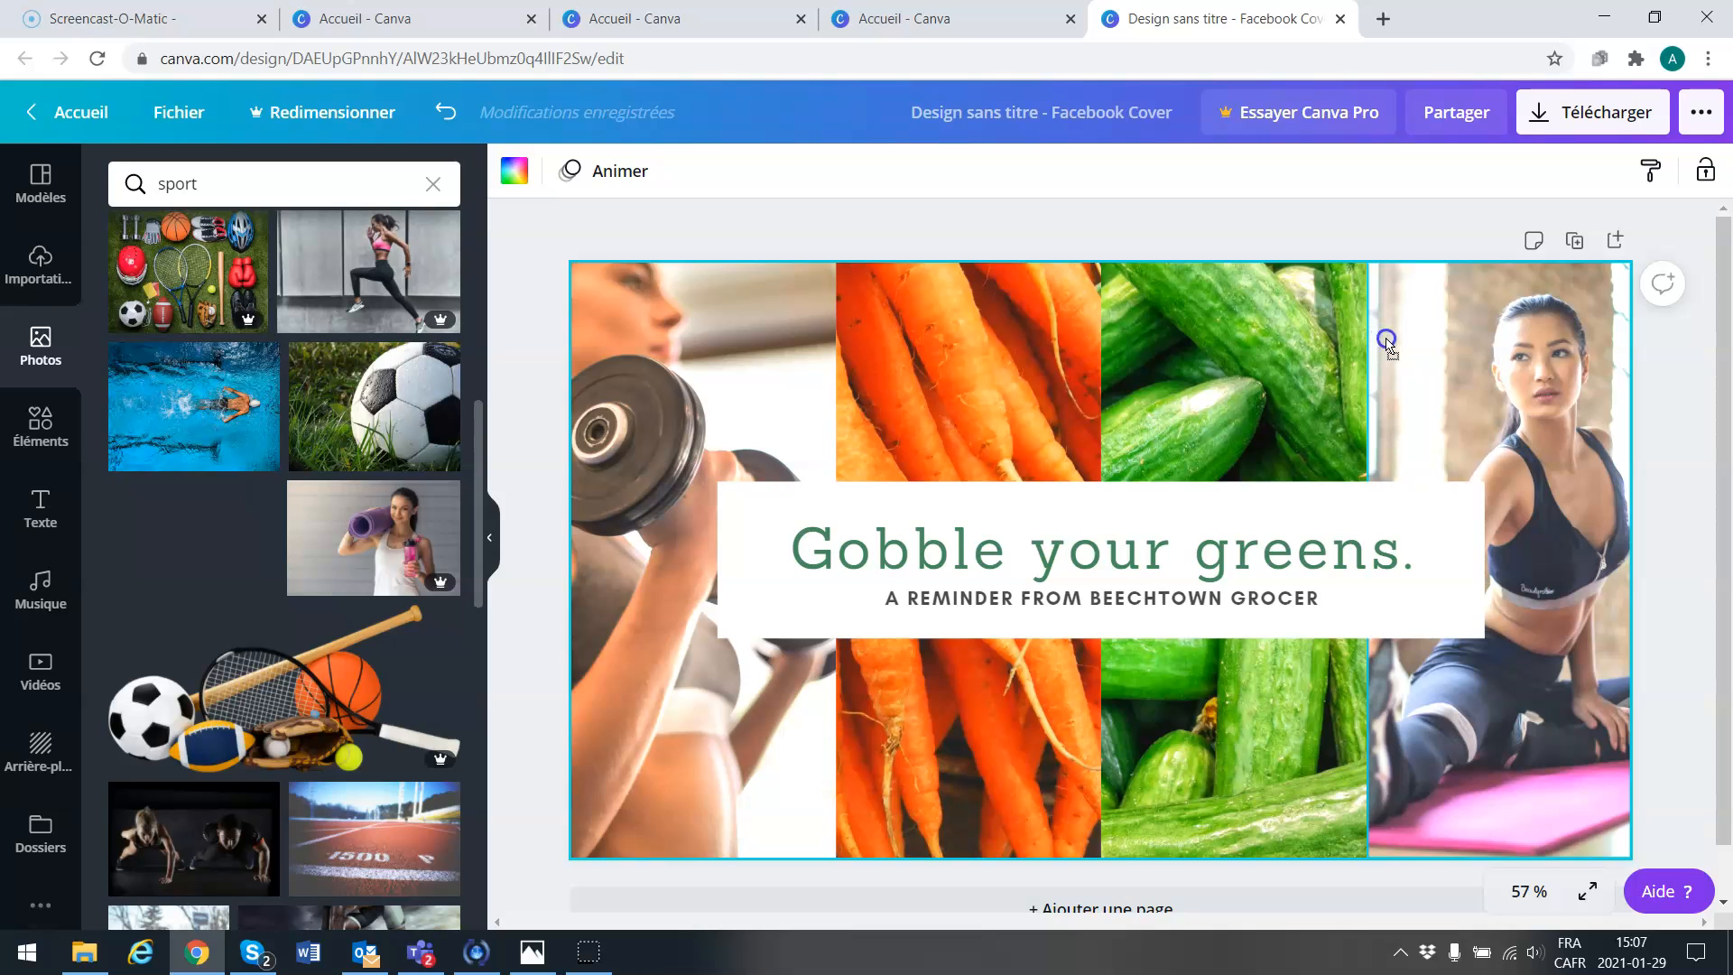
drag(1468, 379, 1466, 379)
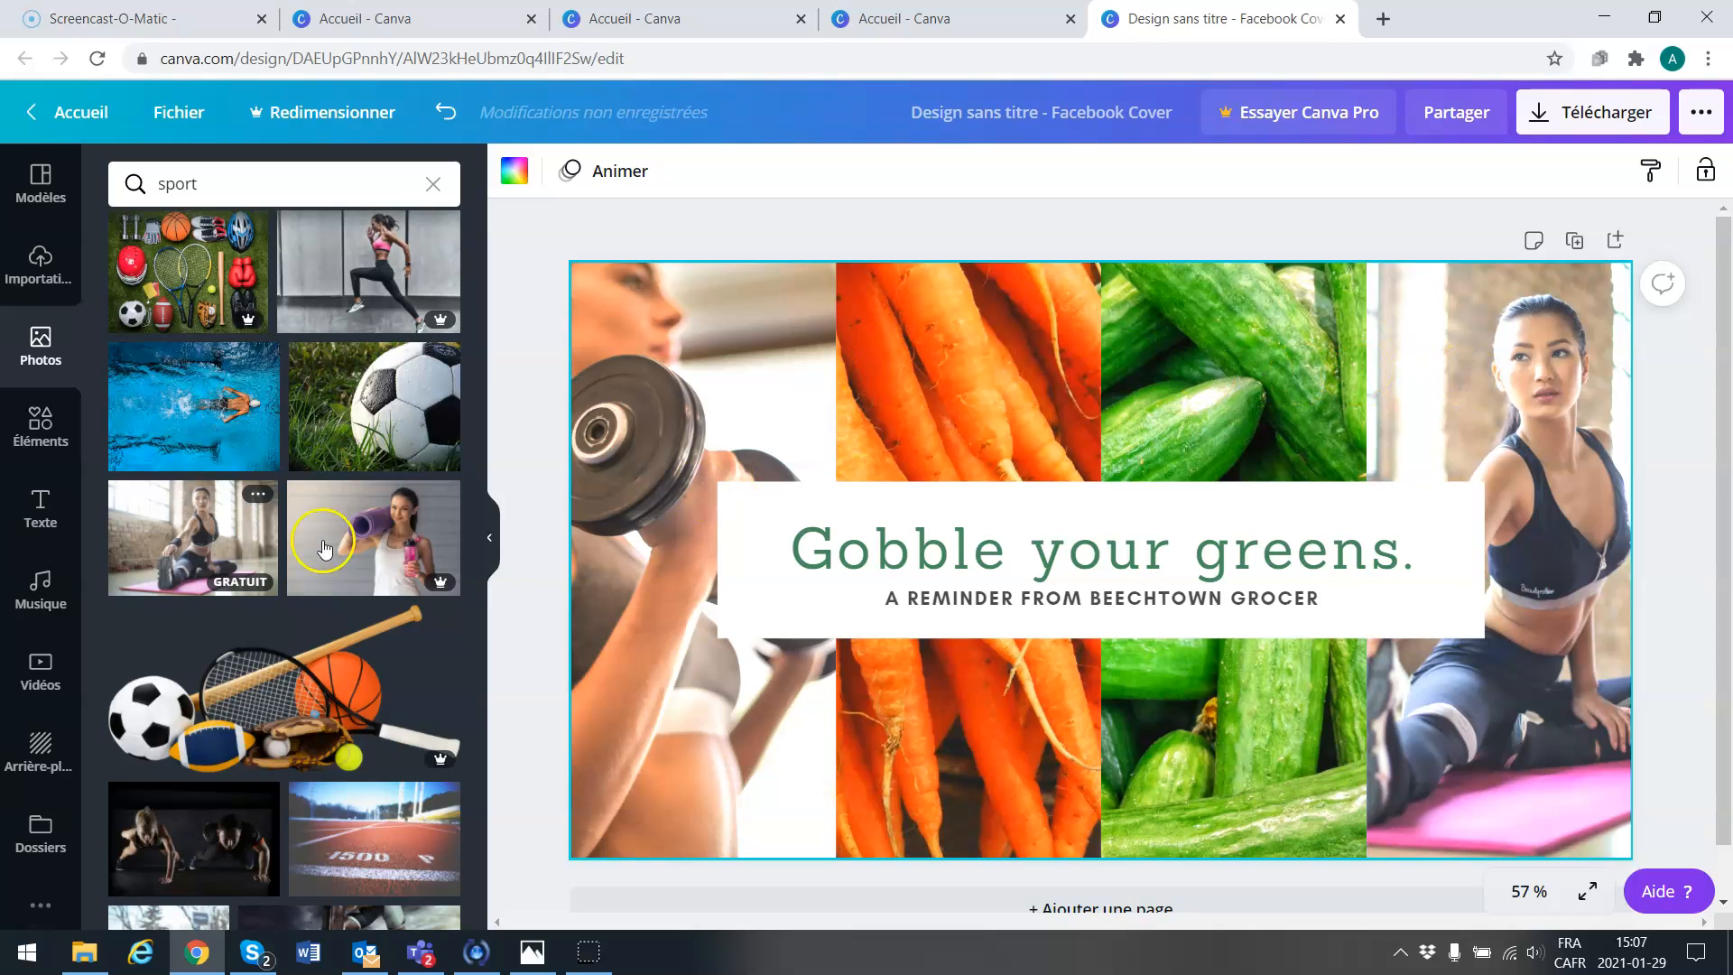
Step: Search photos for "nourriture" and replace the carrots with the free noodle-and-salad plate image and the cucumbers with the blue salad bowl
scroll(343, 551, up, 5)
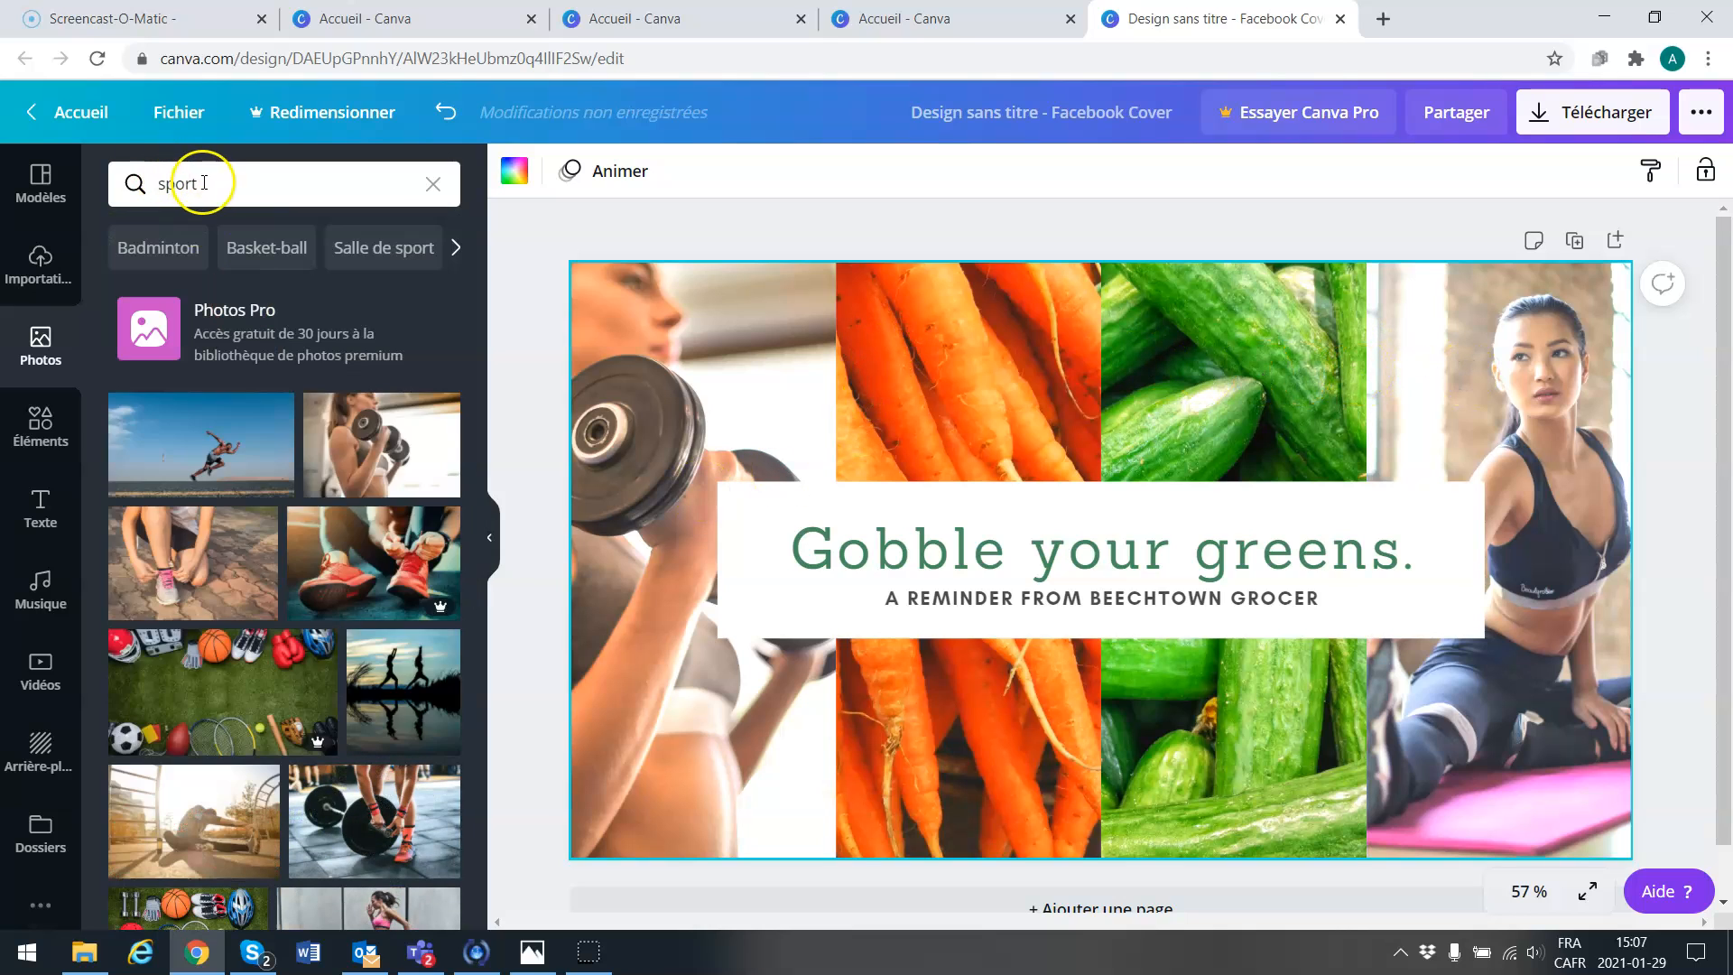
click(124, 182)
text(nourriture)
key(Return)
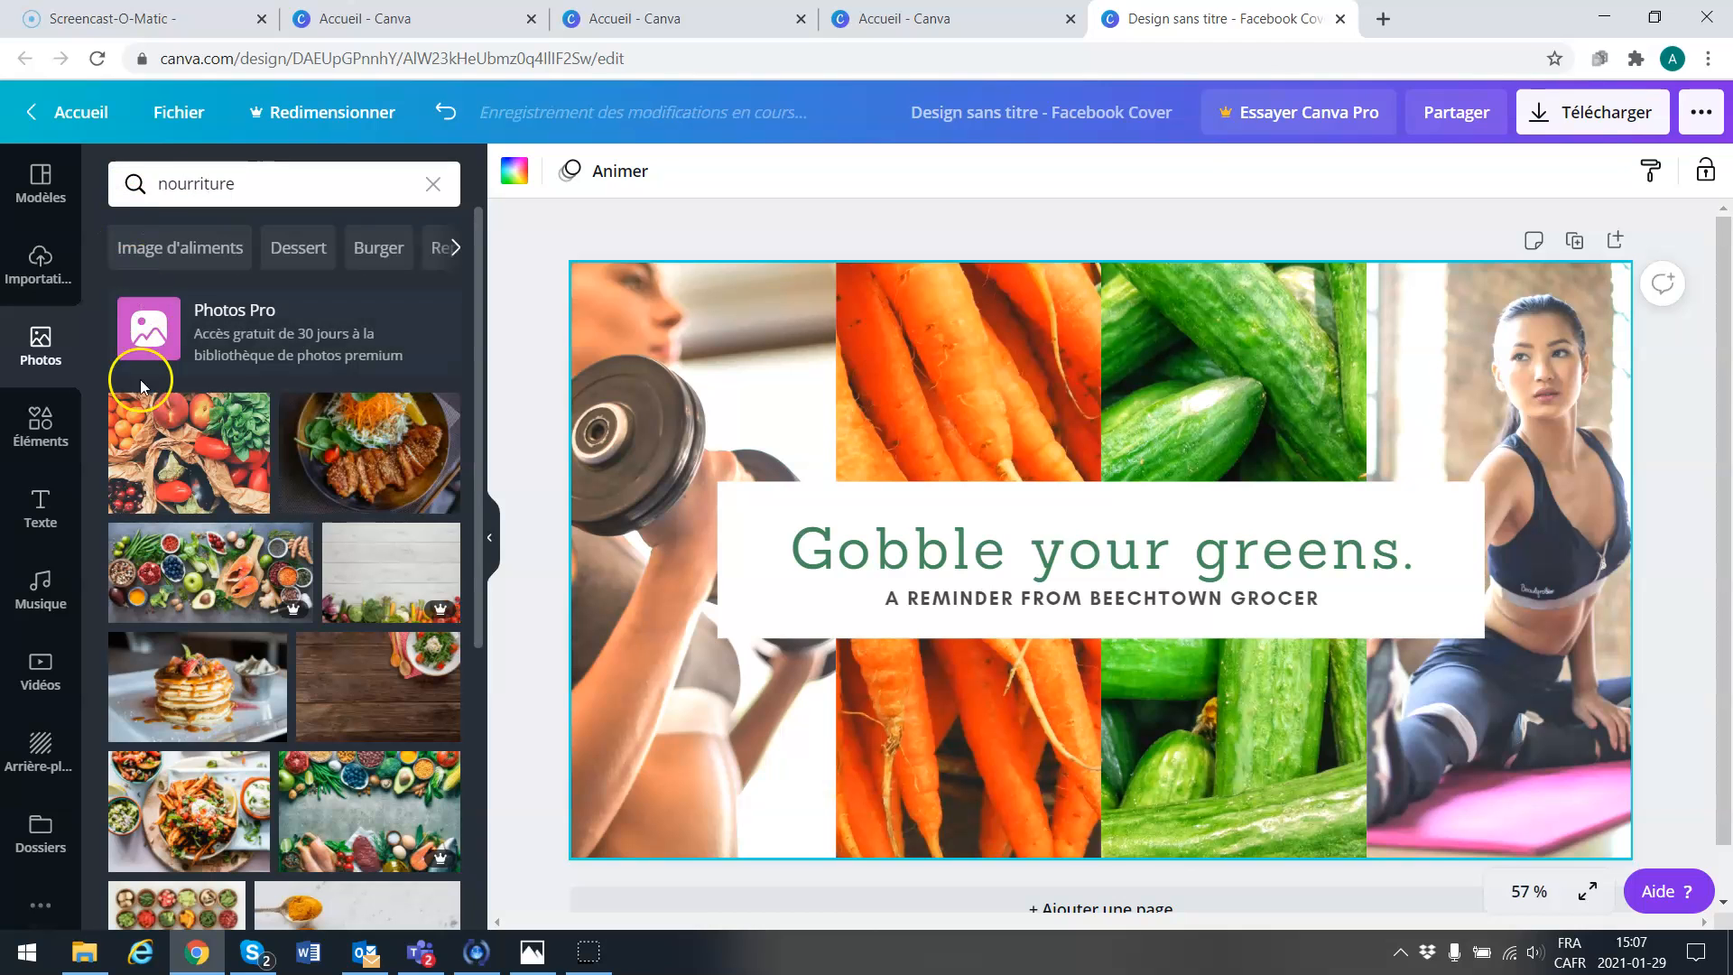
scroll(264, 735, down, 6)
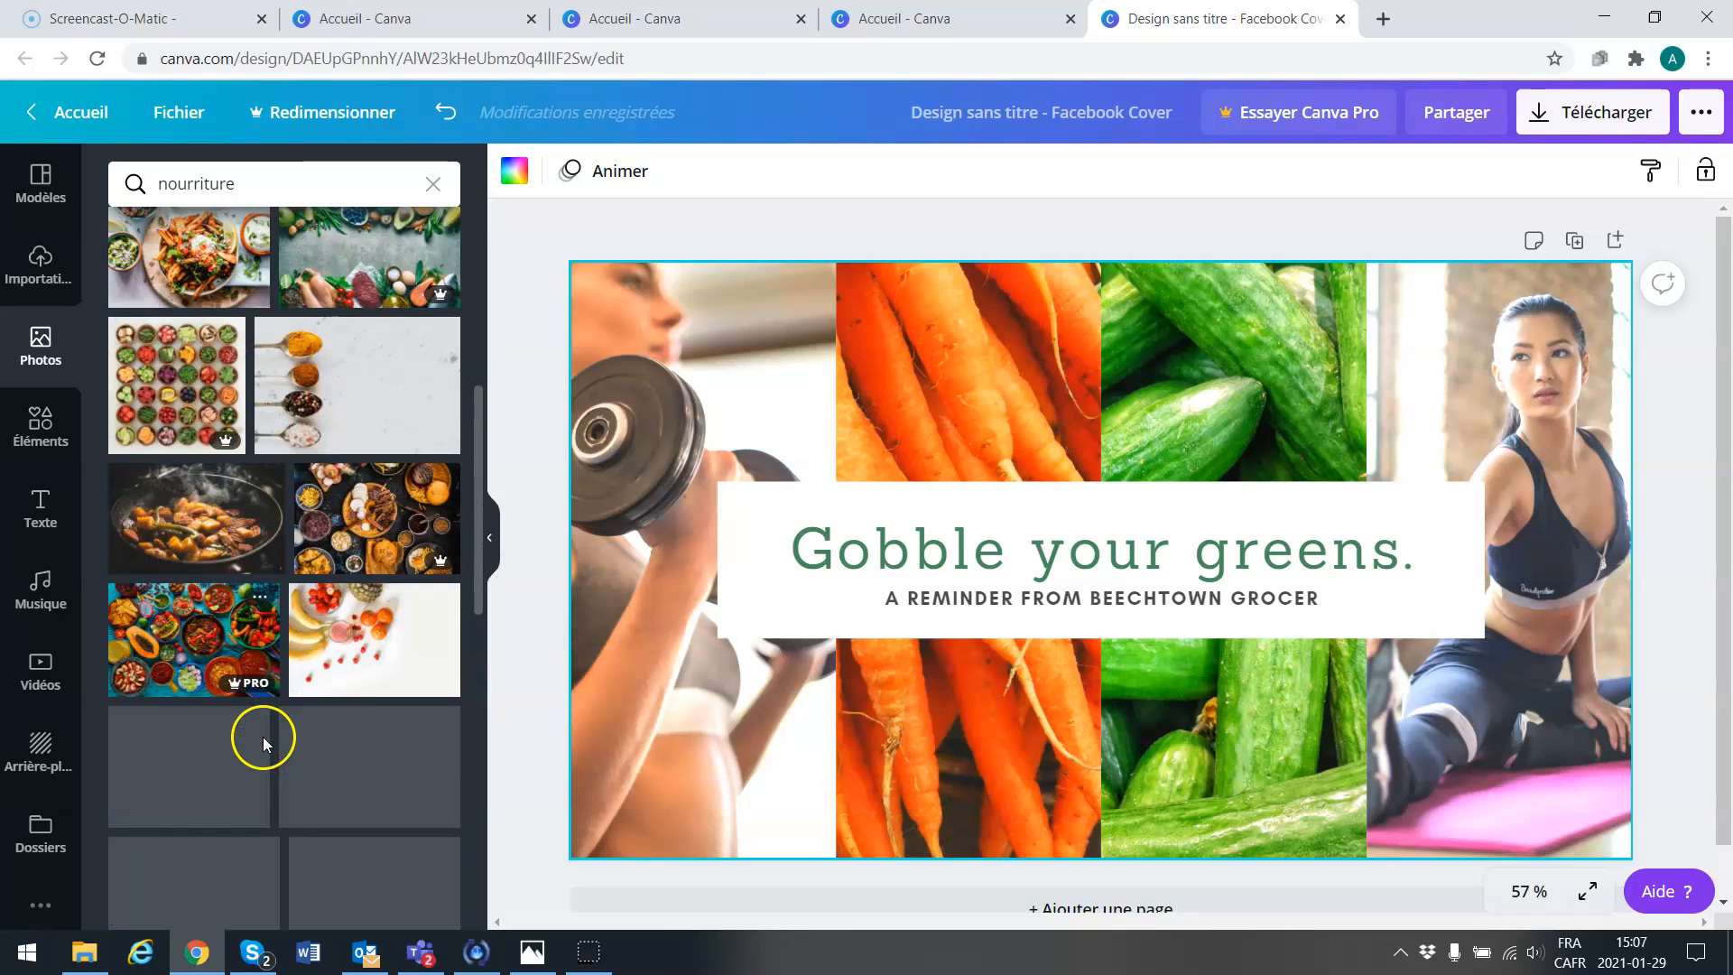
scroll(263, 737, down, 2)
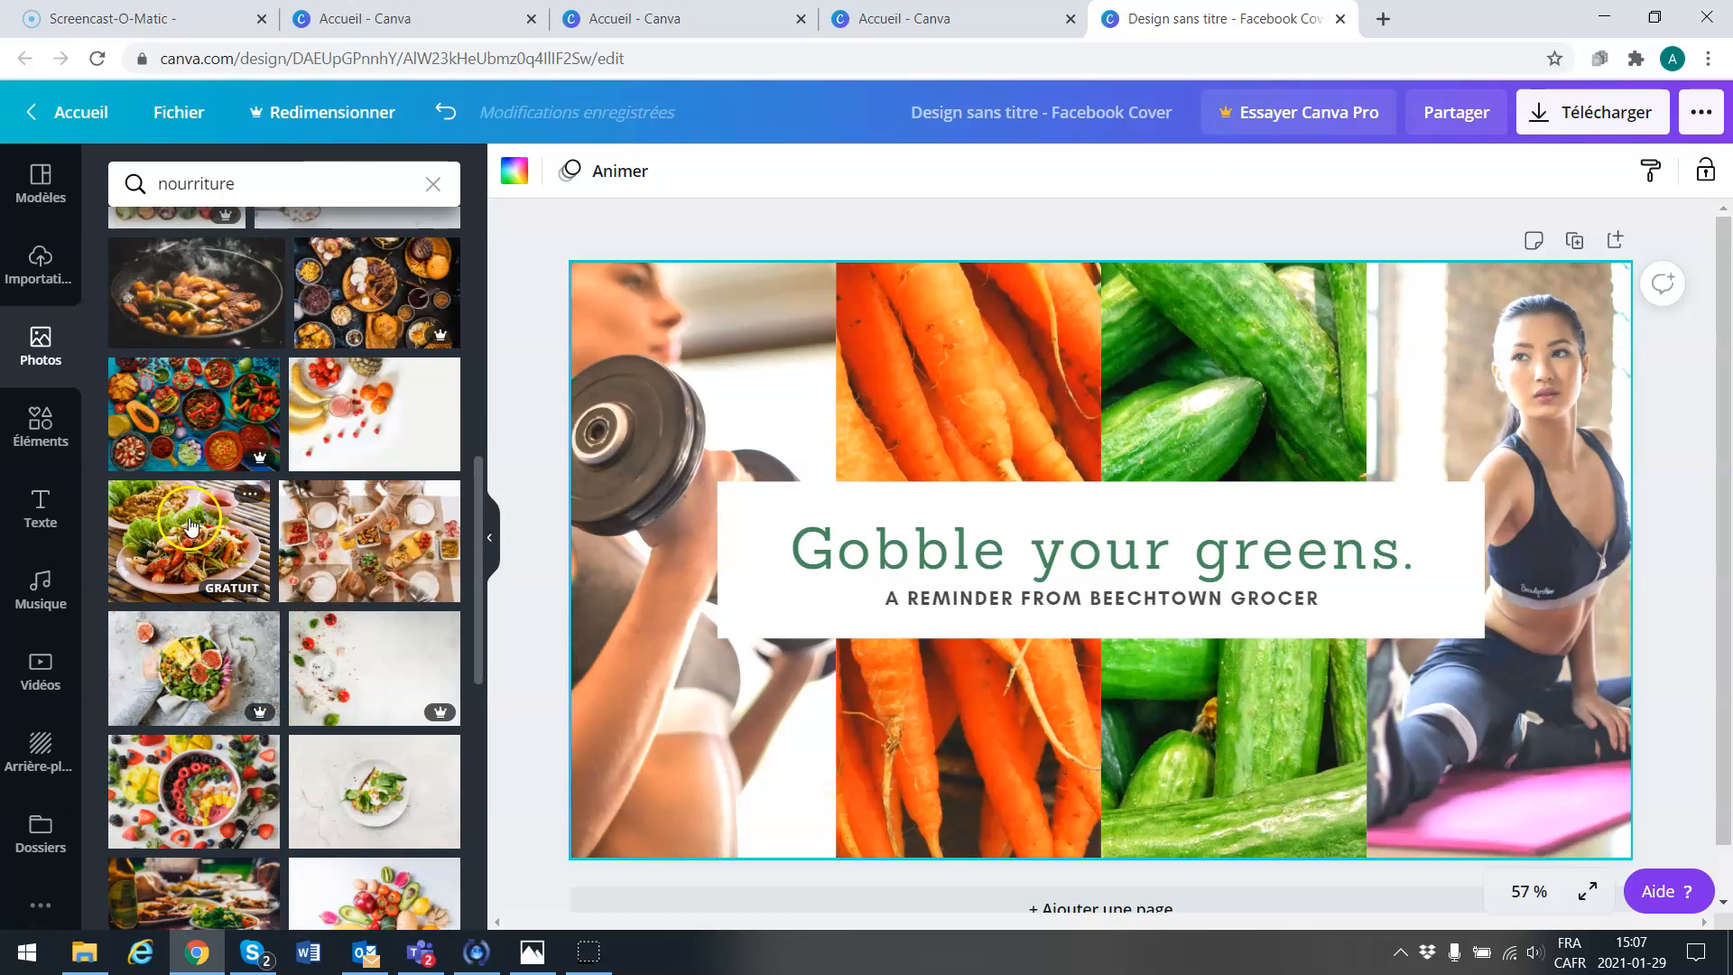
drag(186, 528, 903, 386)
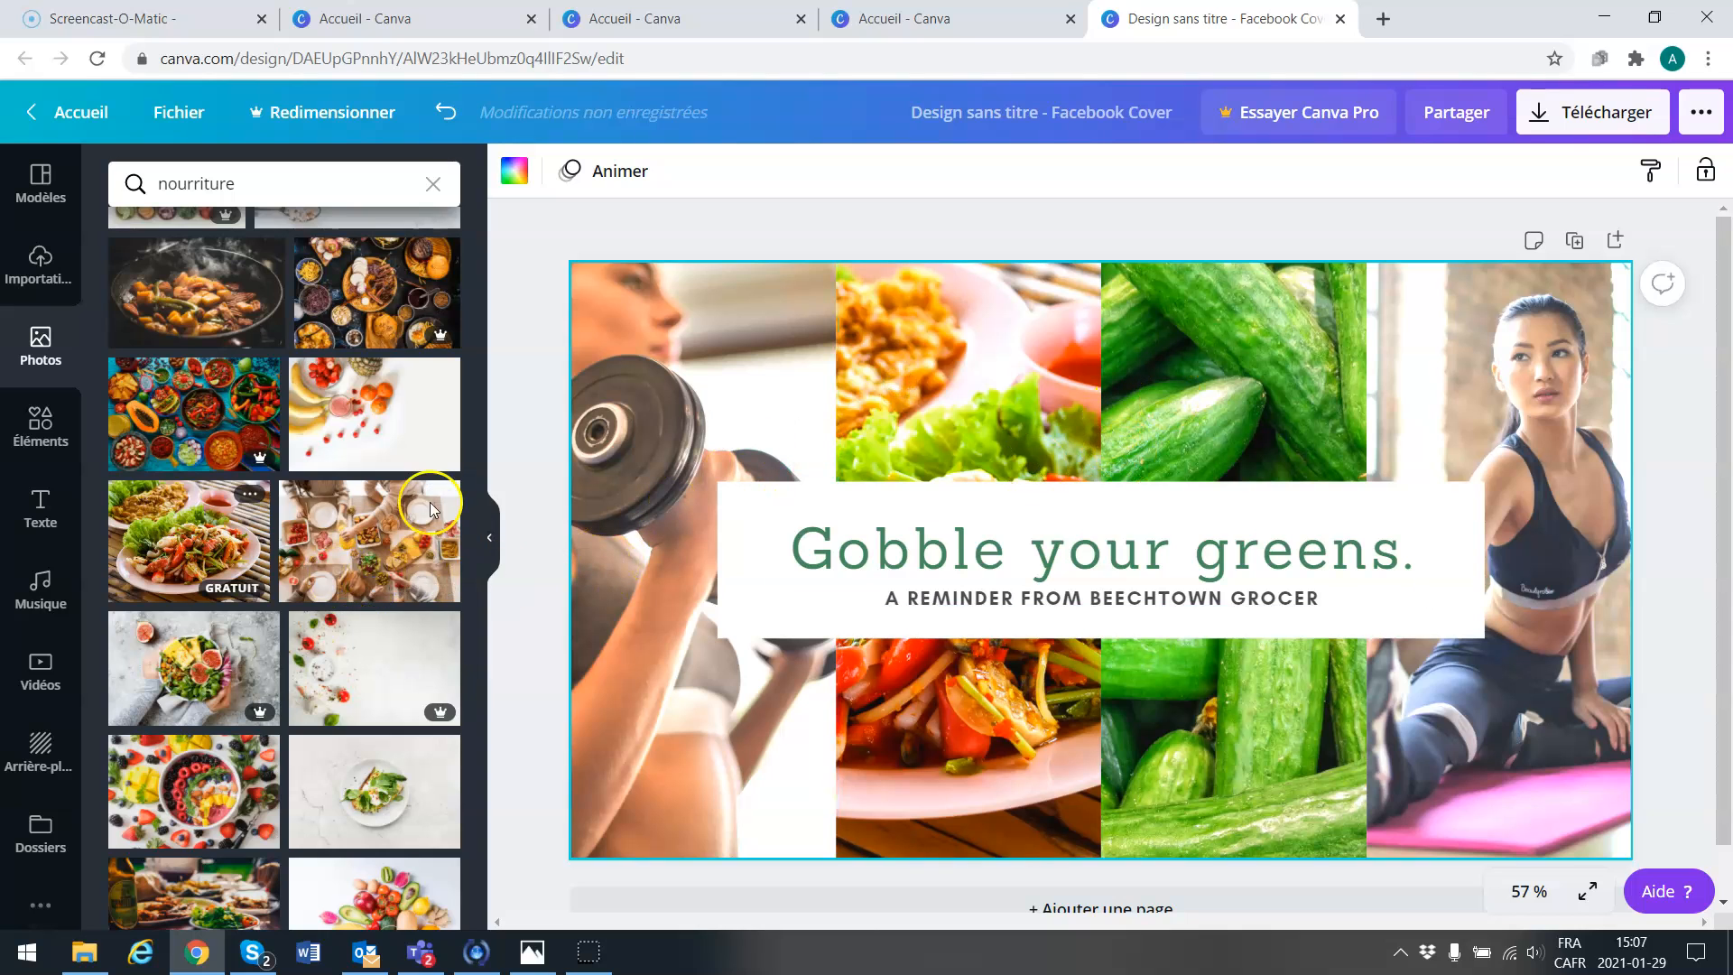
scroll(258, 718, down, 5)
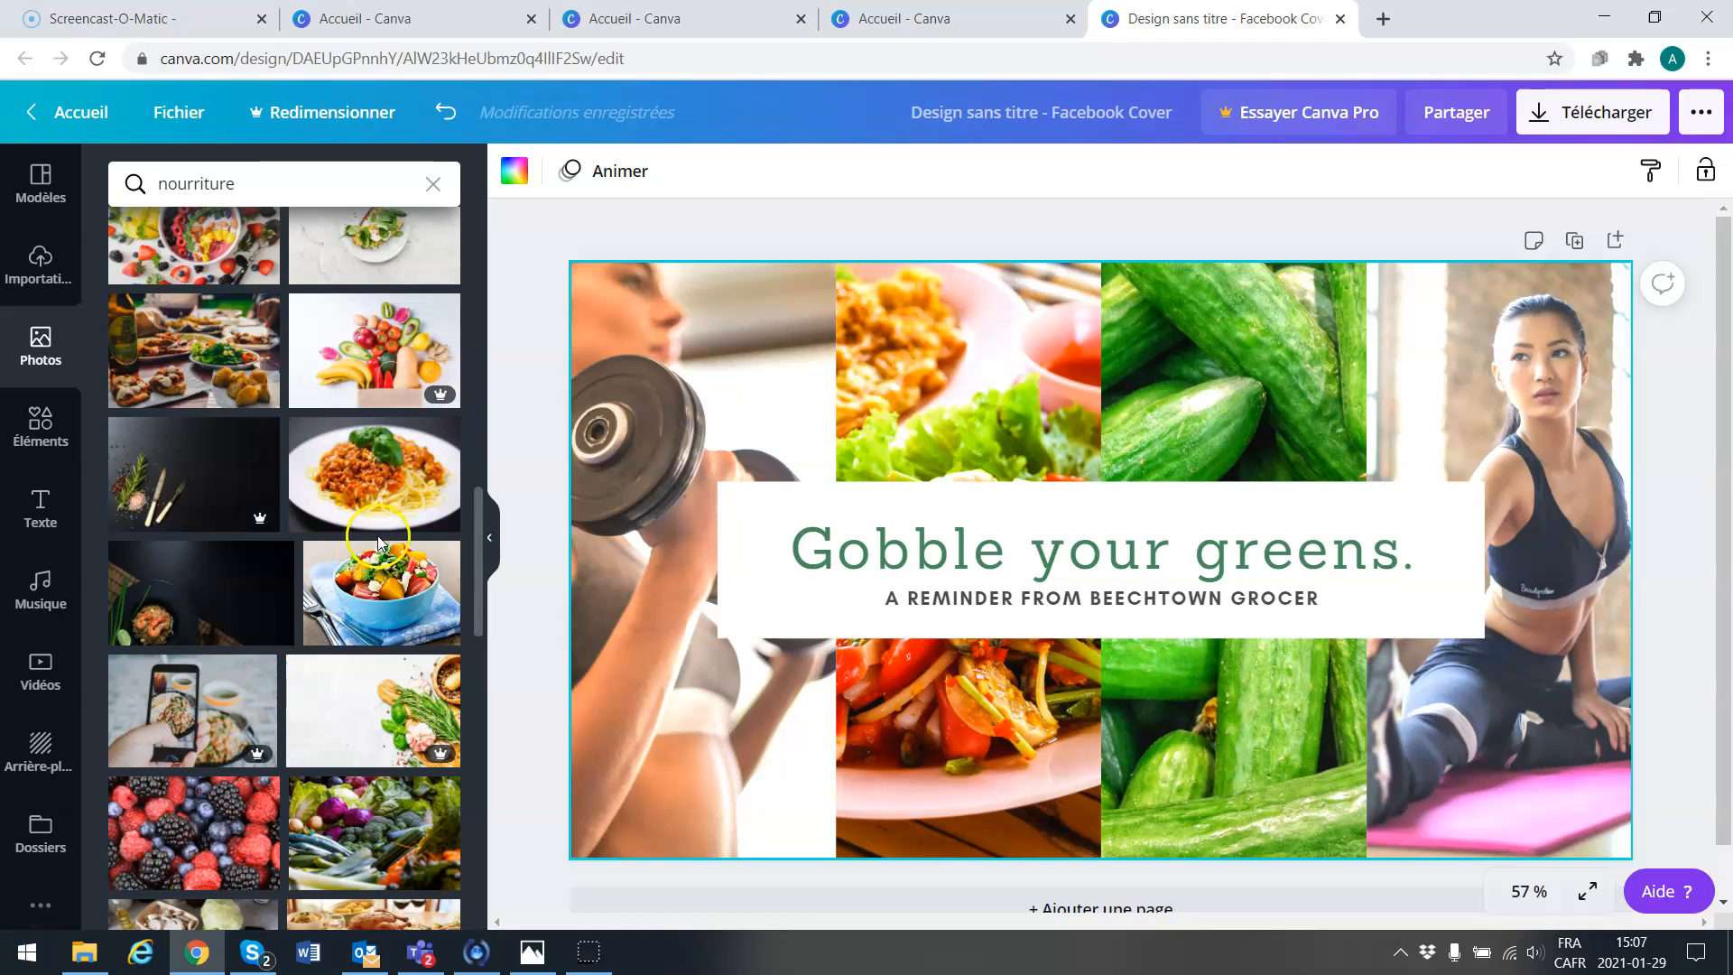
drag(419, 581, 1129, 422)
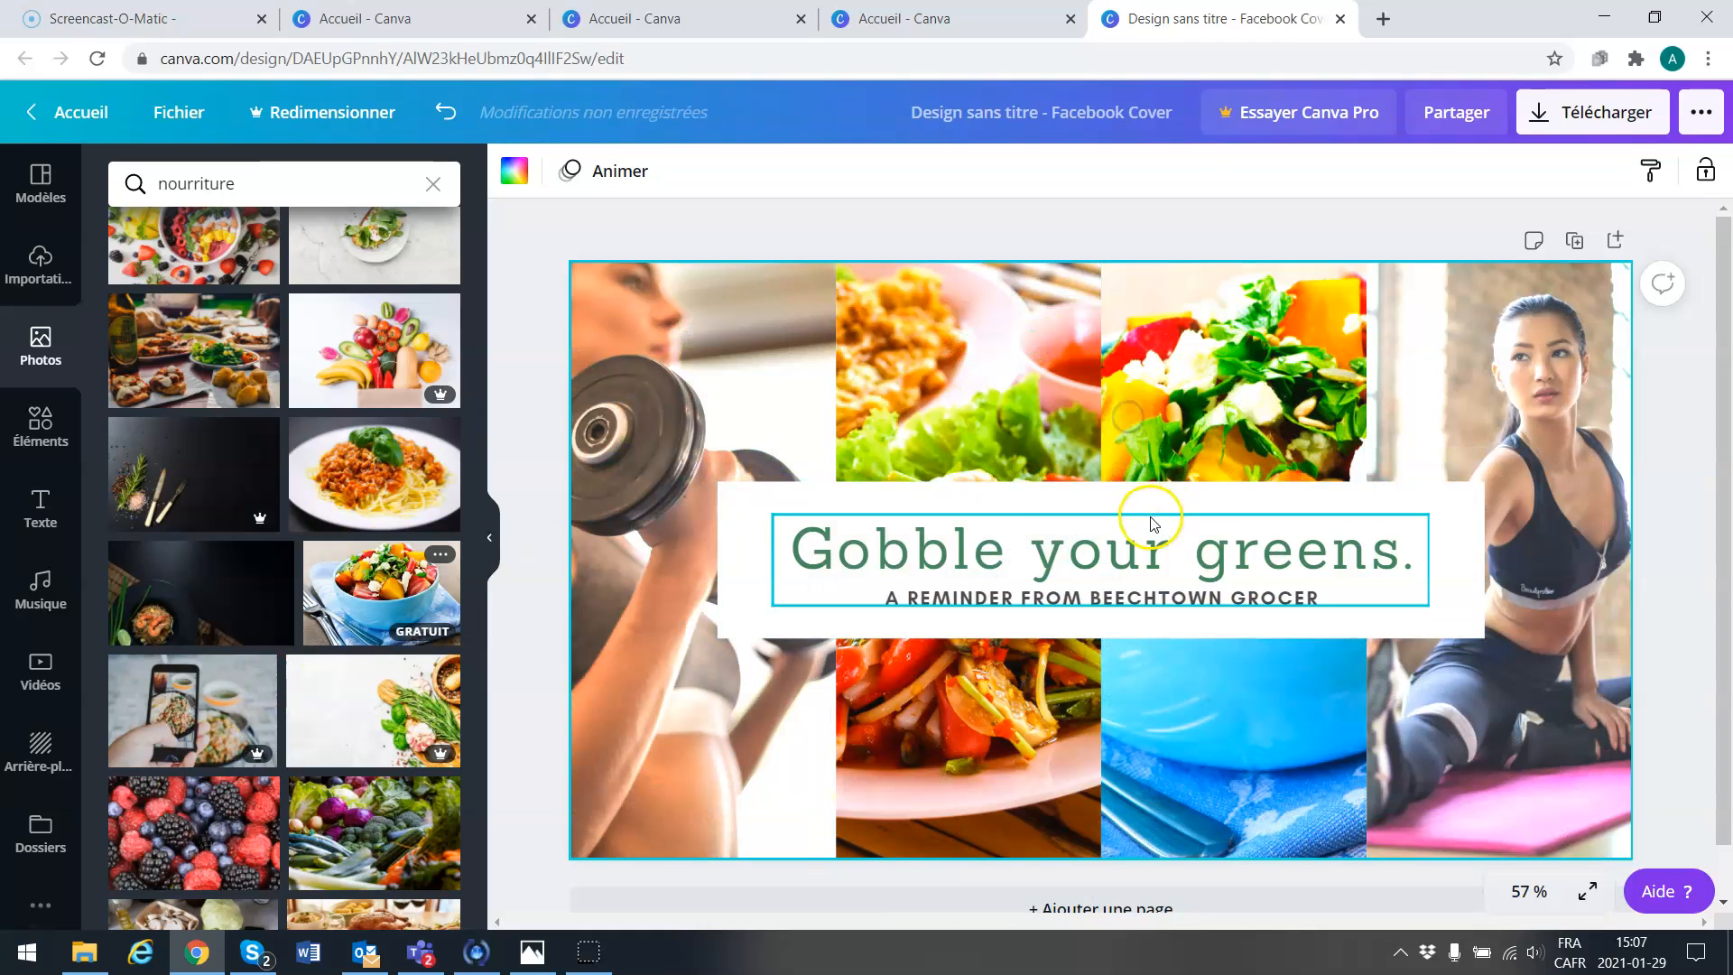
click(1030, 554)
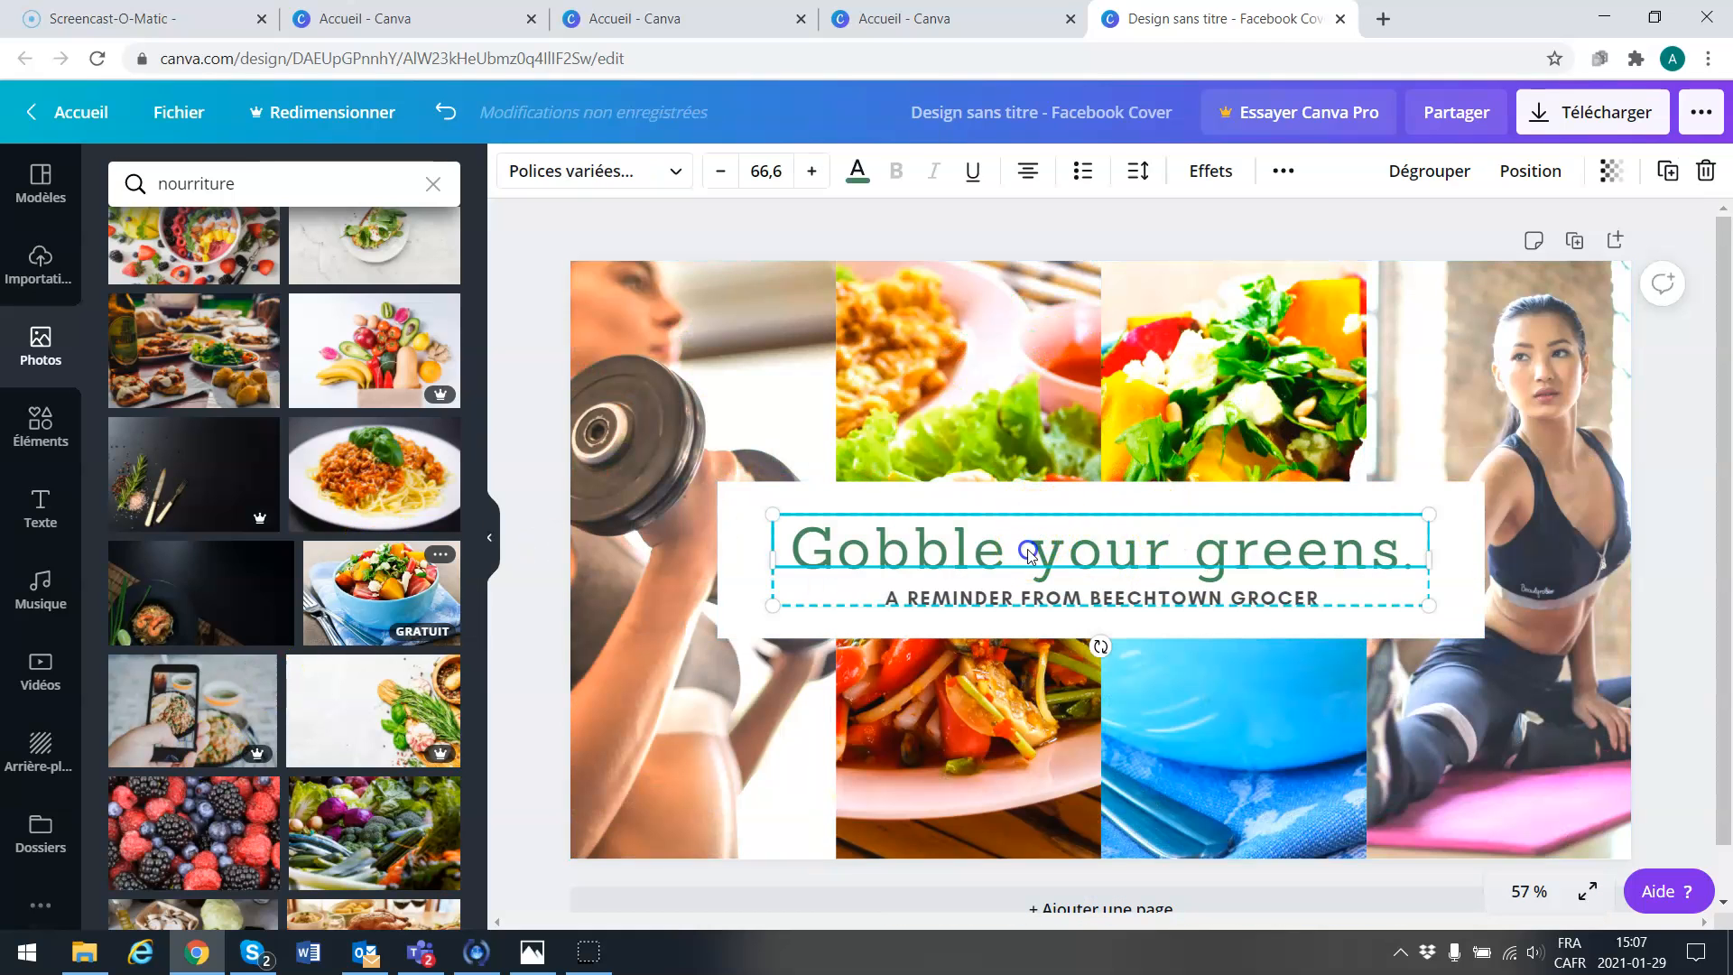
click(1029, 554)
click(993, 498)
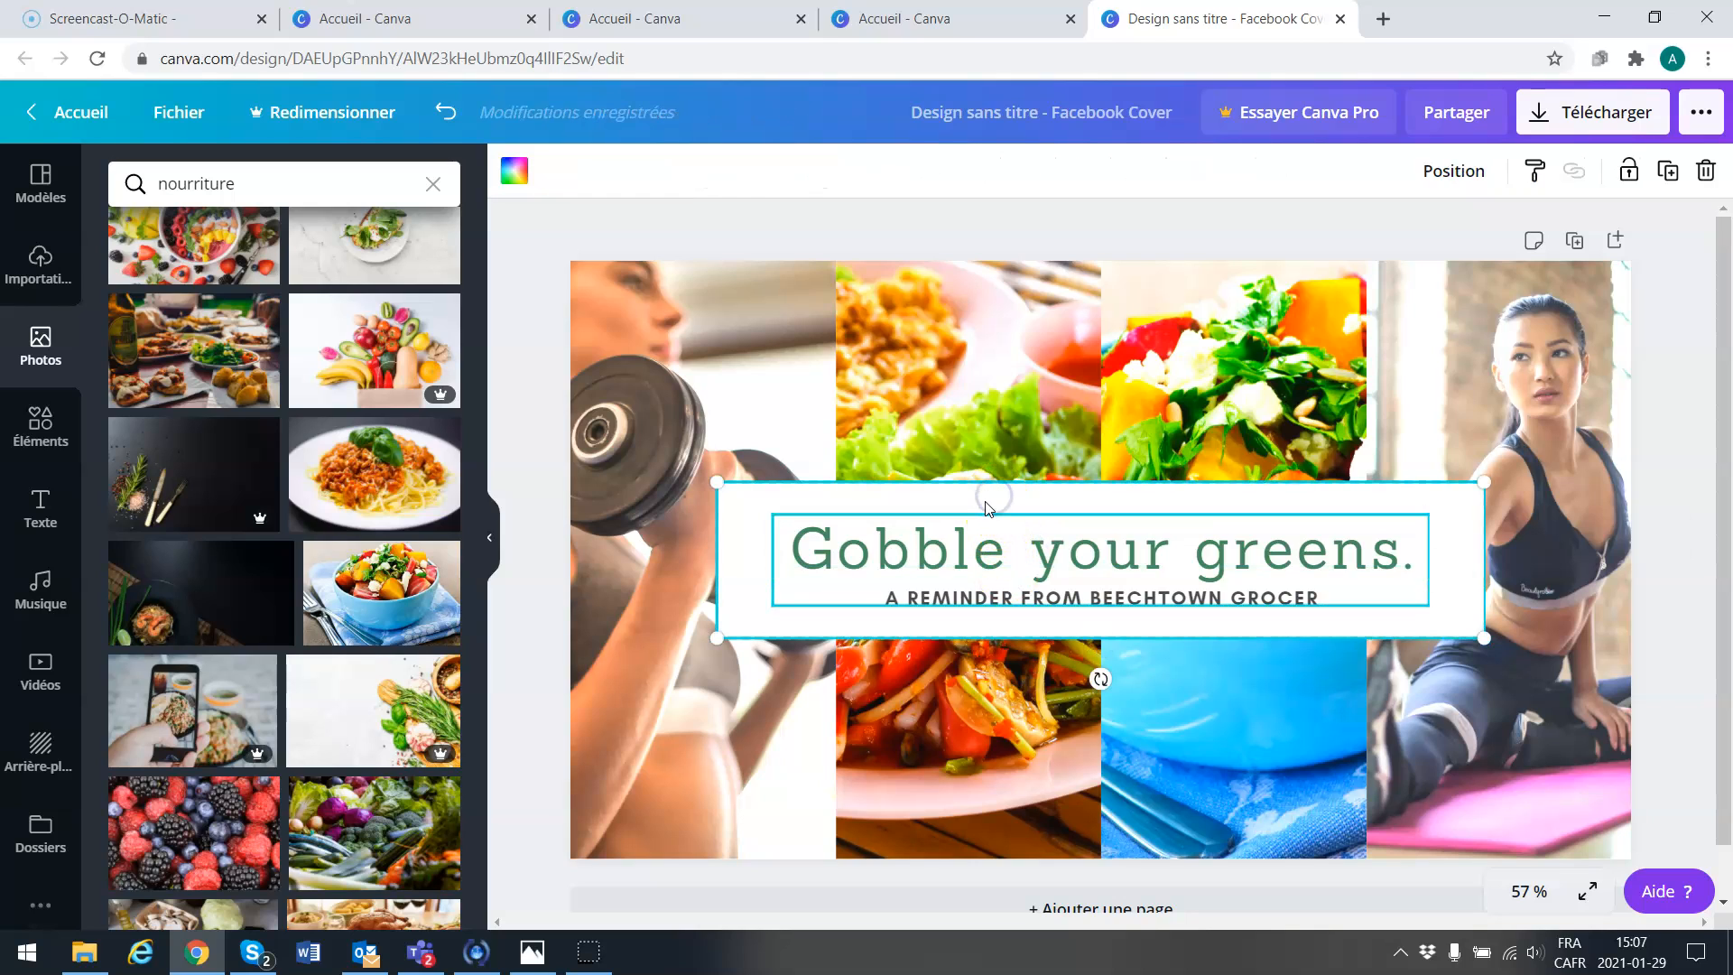
click(956, 504)
click(1489, 687)
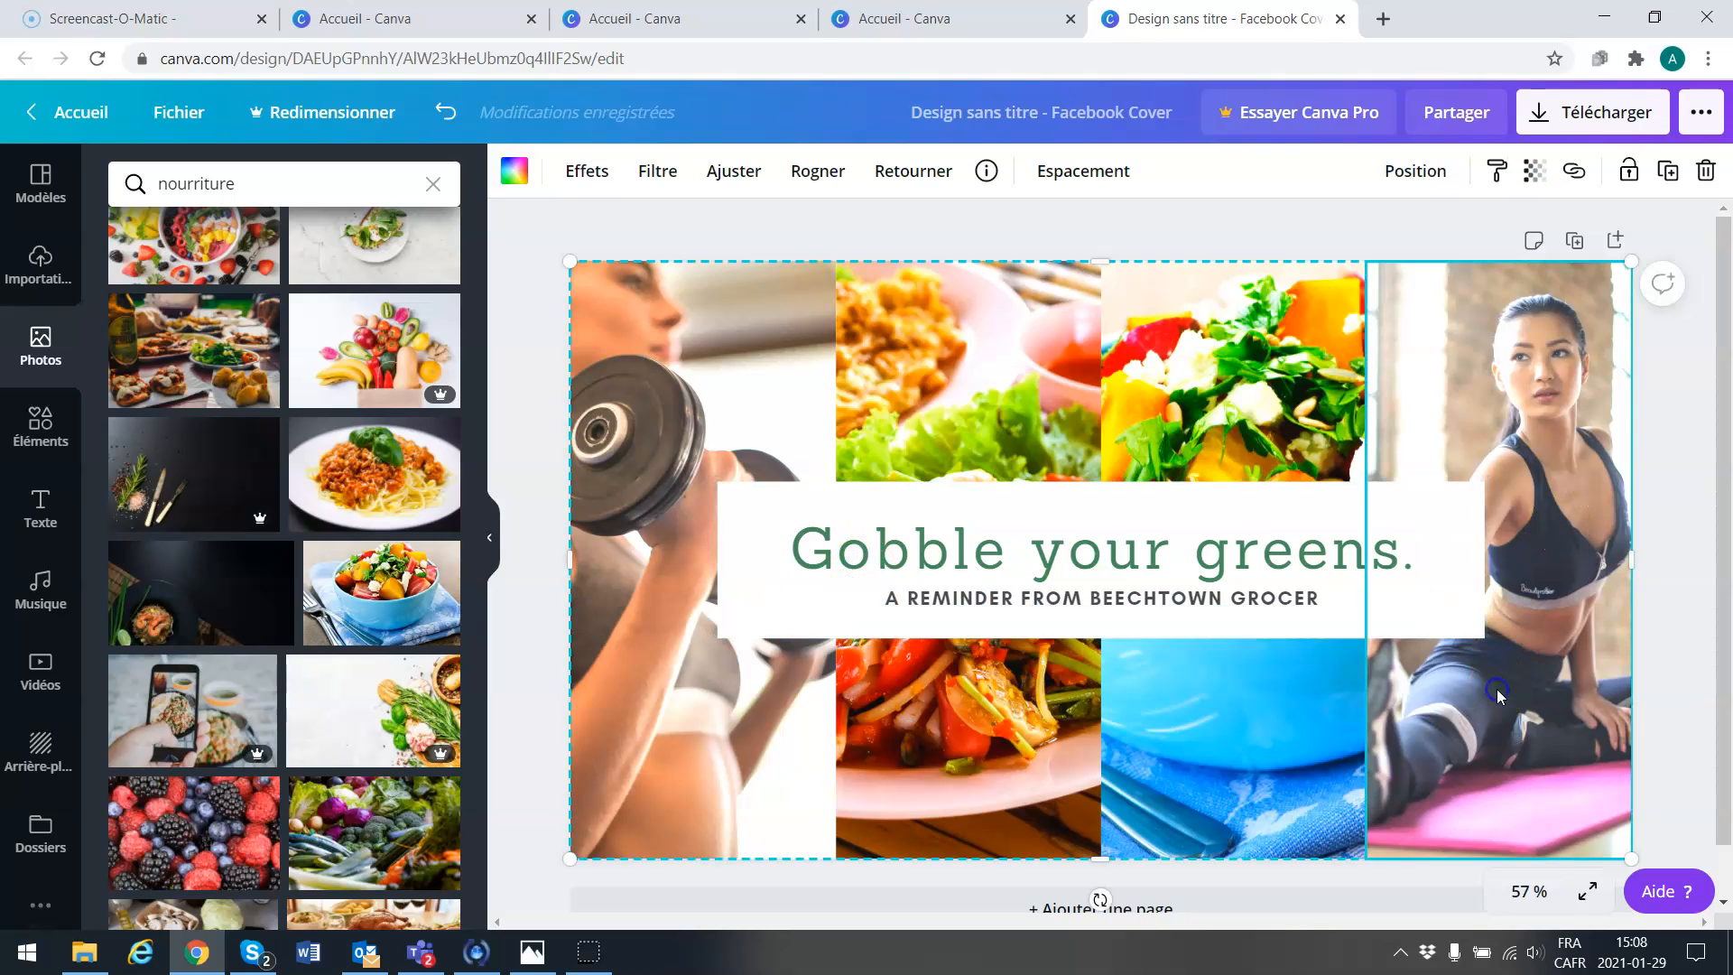
Step: Move the title text group and its white background box together upward and slightly to the left on the cover
click(1008, 567)
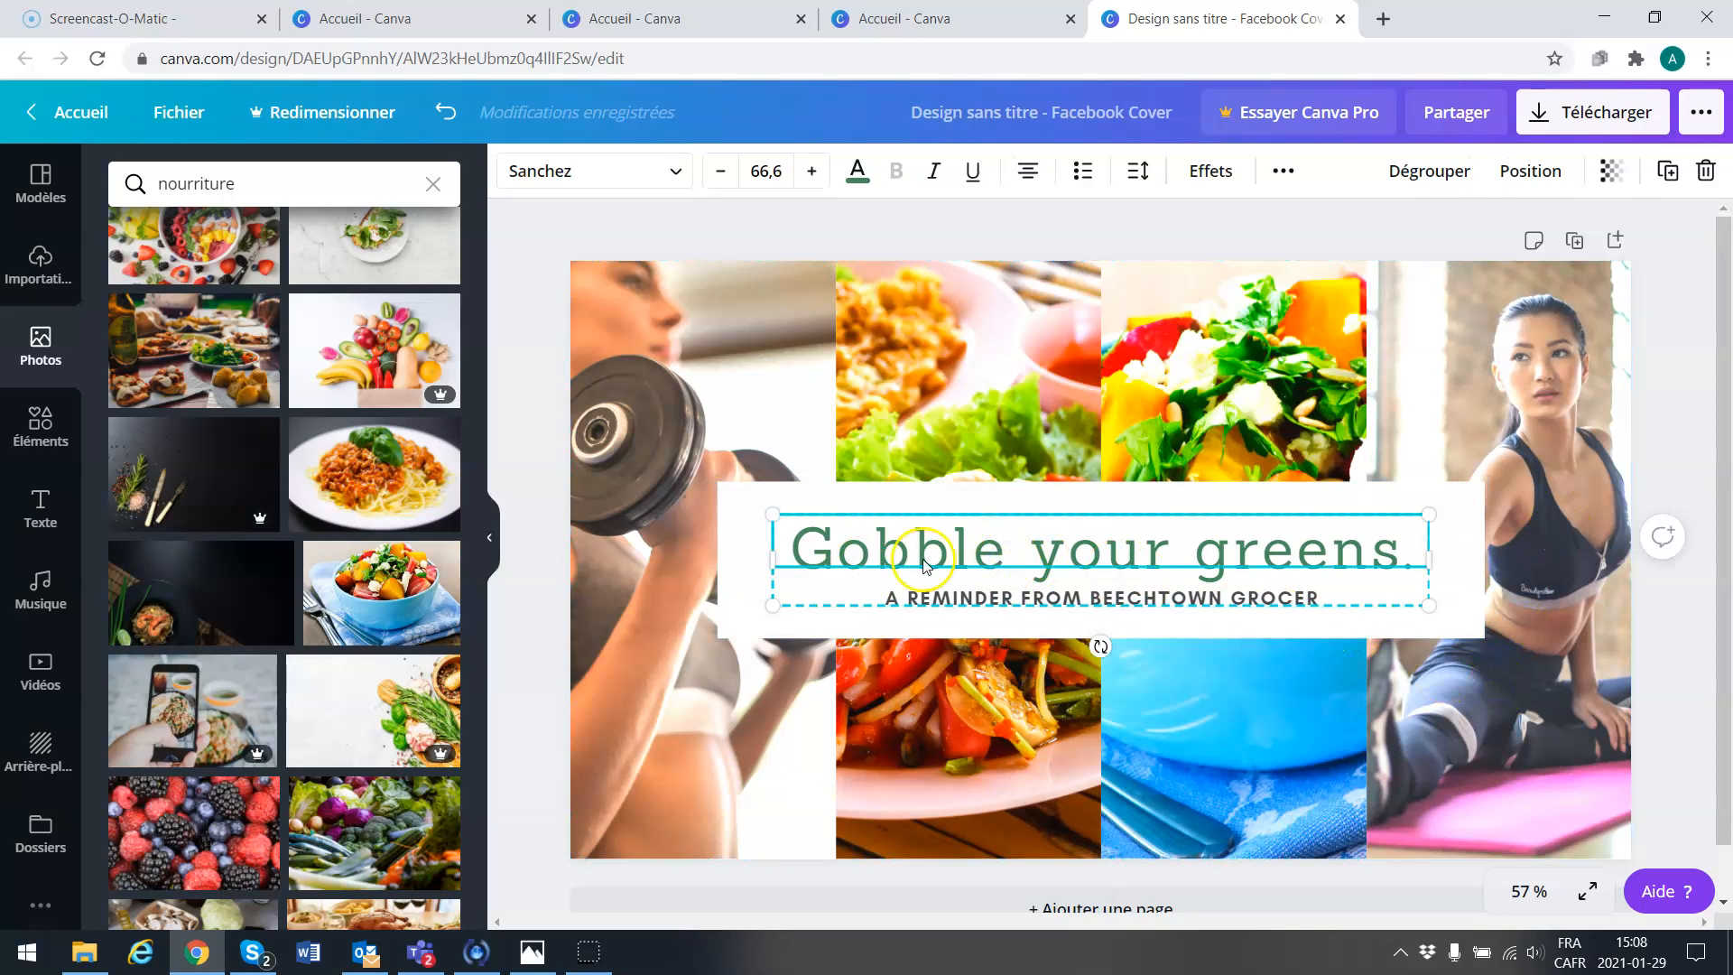
click(734, 534)
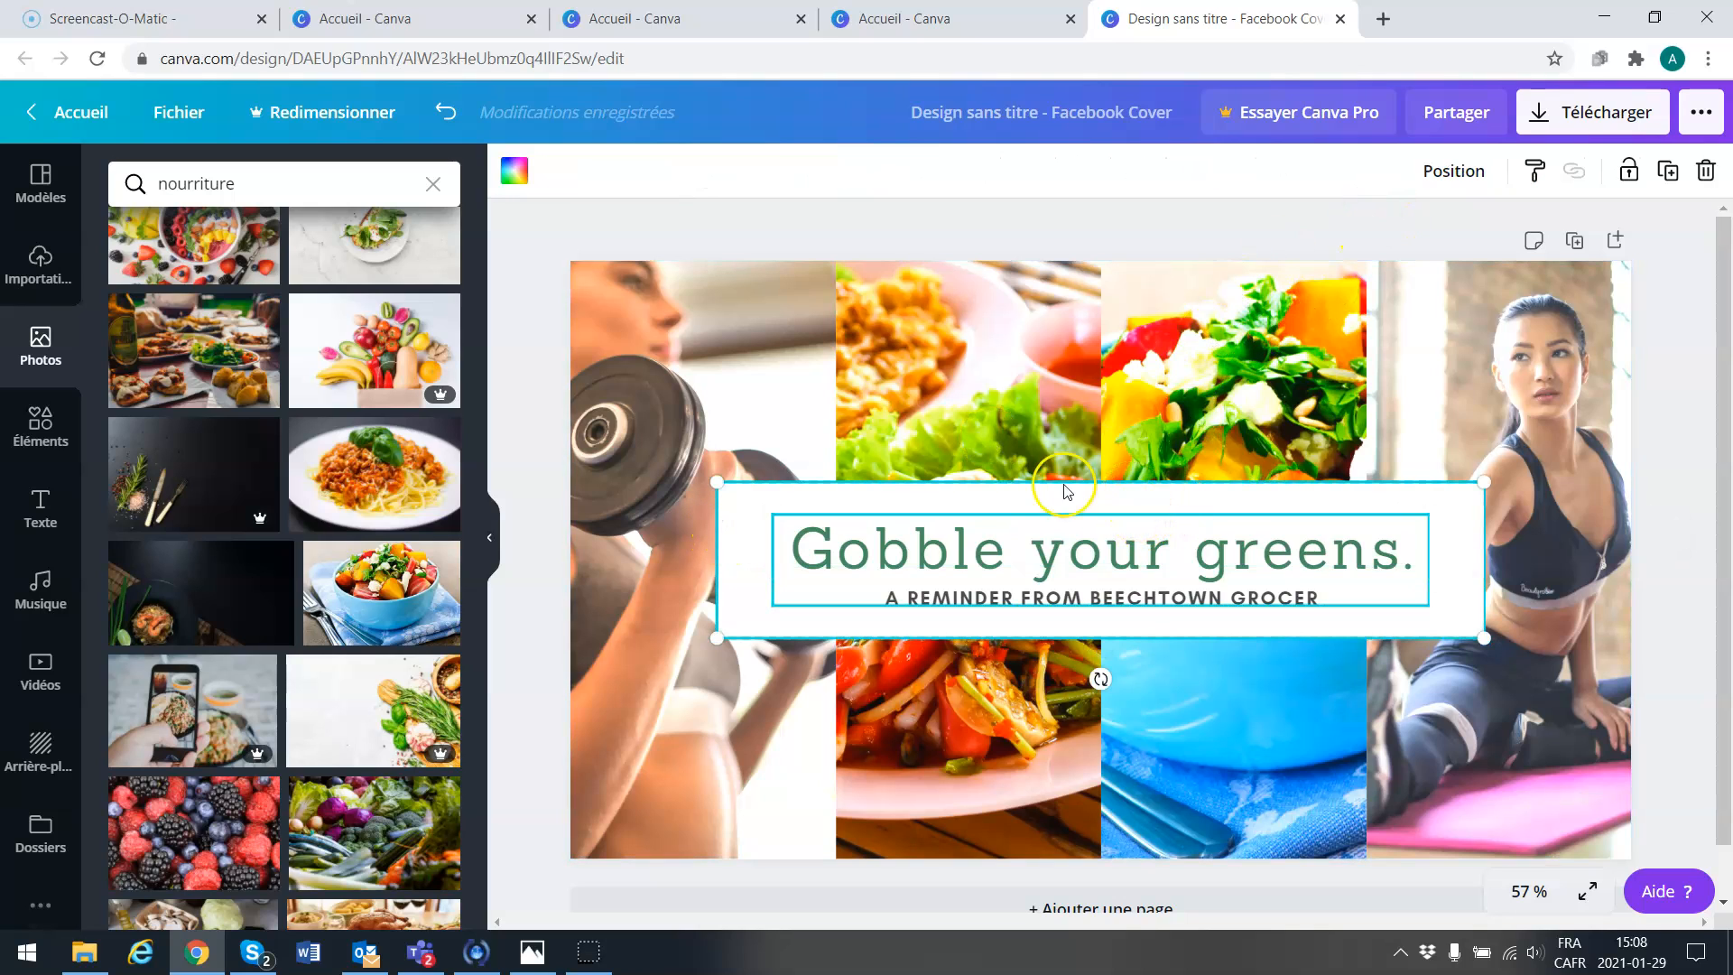
drag(1100, 506, 1074, 395)
click(1036, 460)
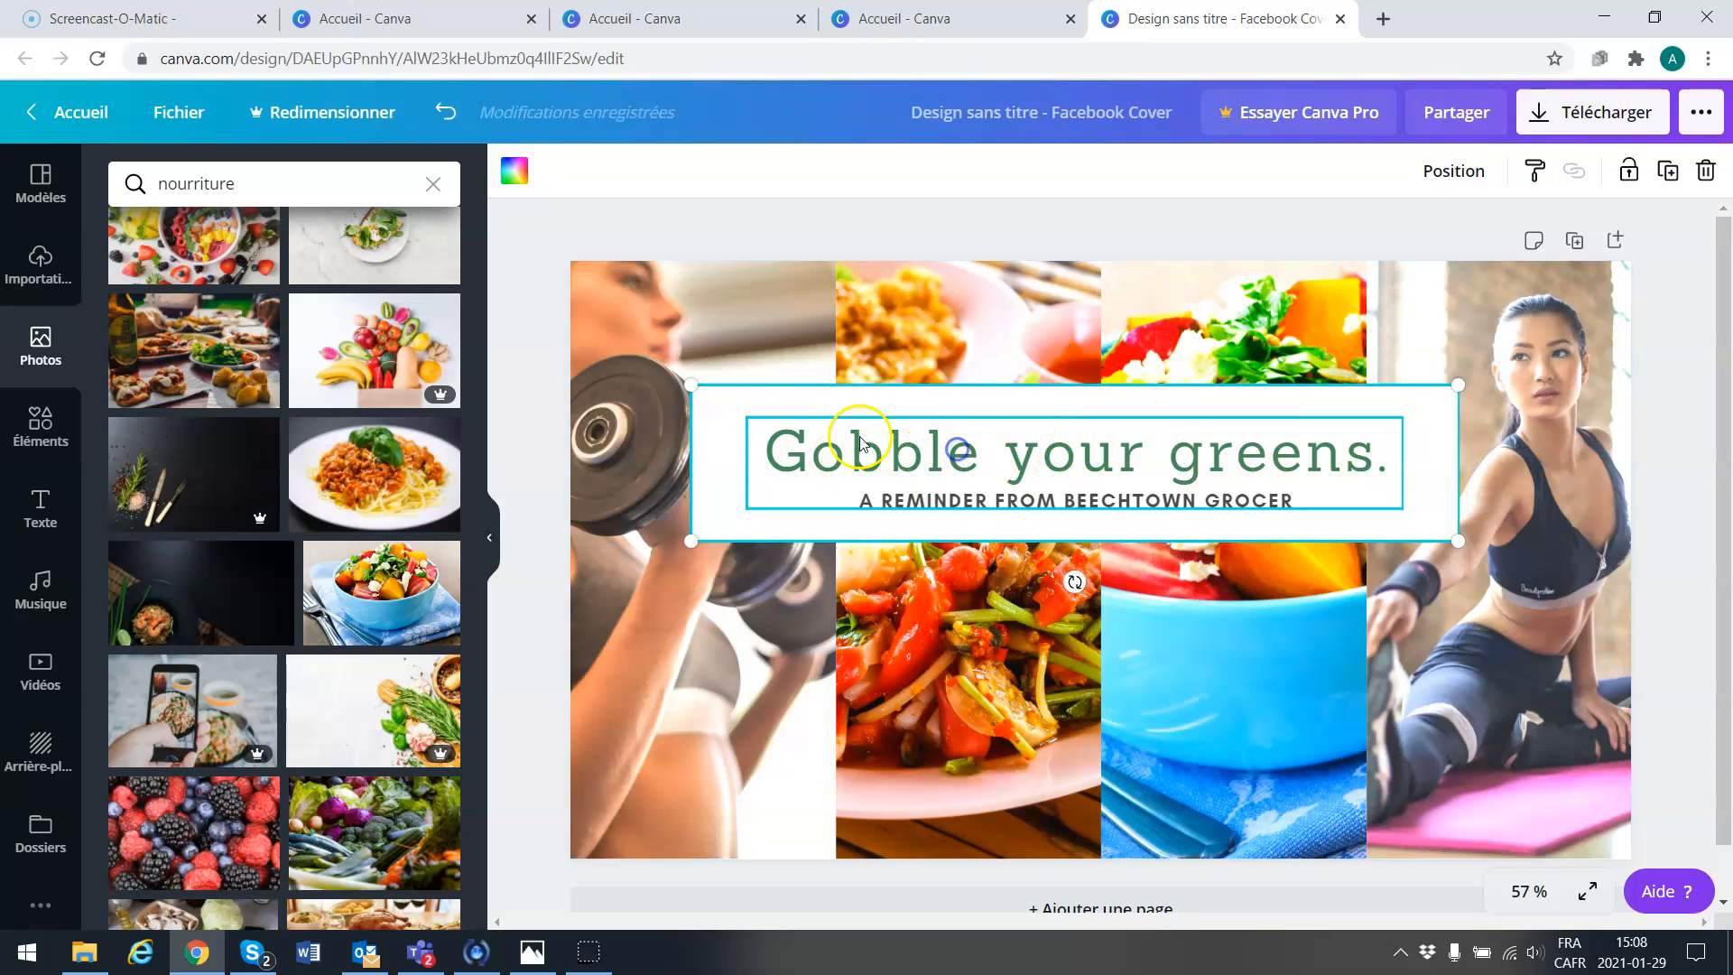
drag(1064, 437, 1067, 433)
Step: Try League Spartan on the "Gobble your greens." title and set its font to League Gothic
click(1276, 453)
double_click(1276, 452)
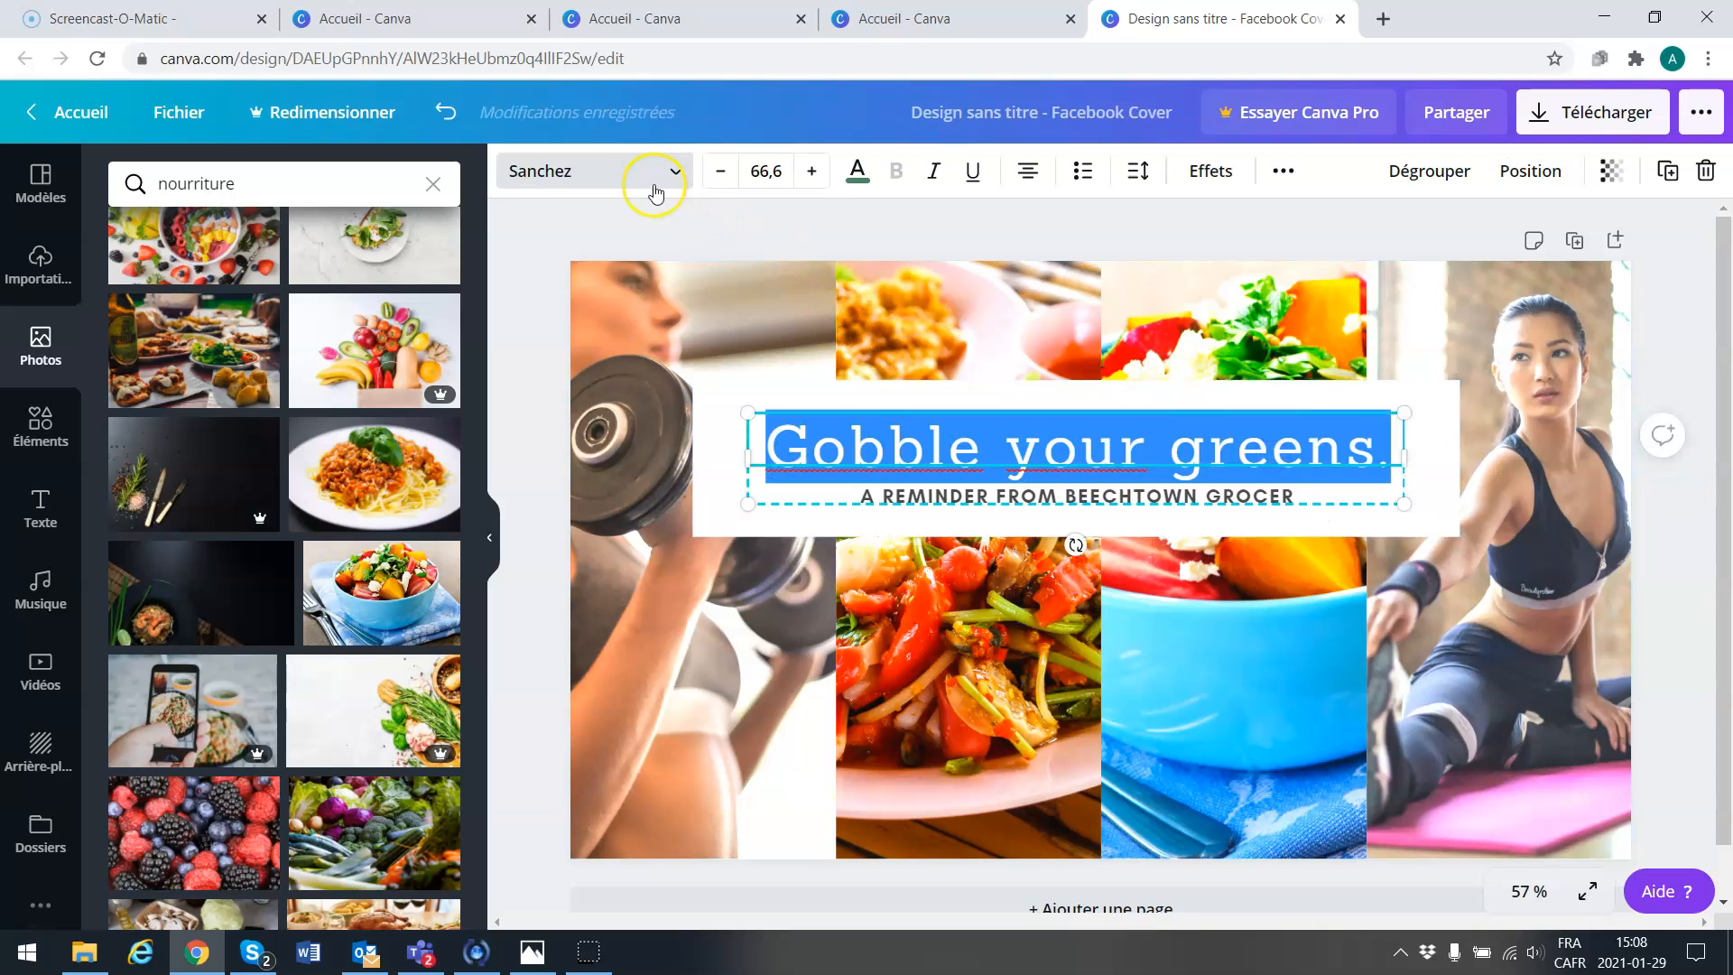
click(683, 168)
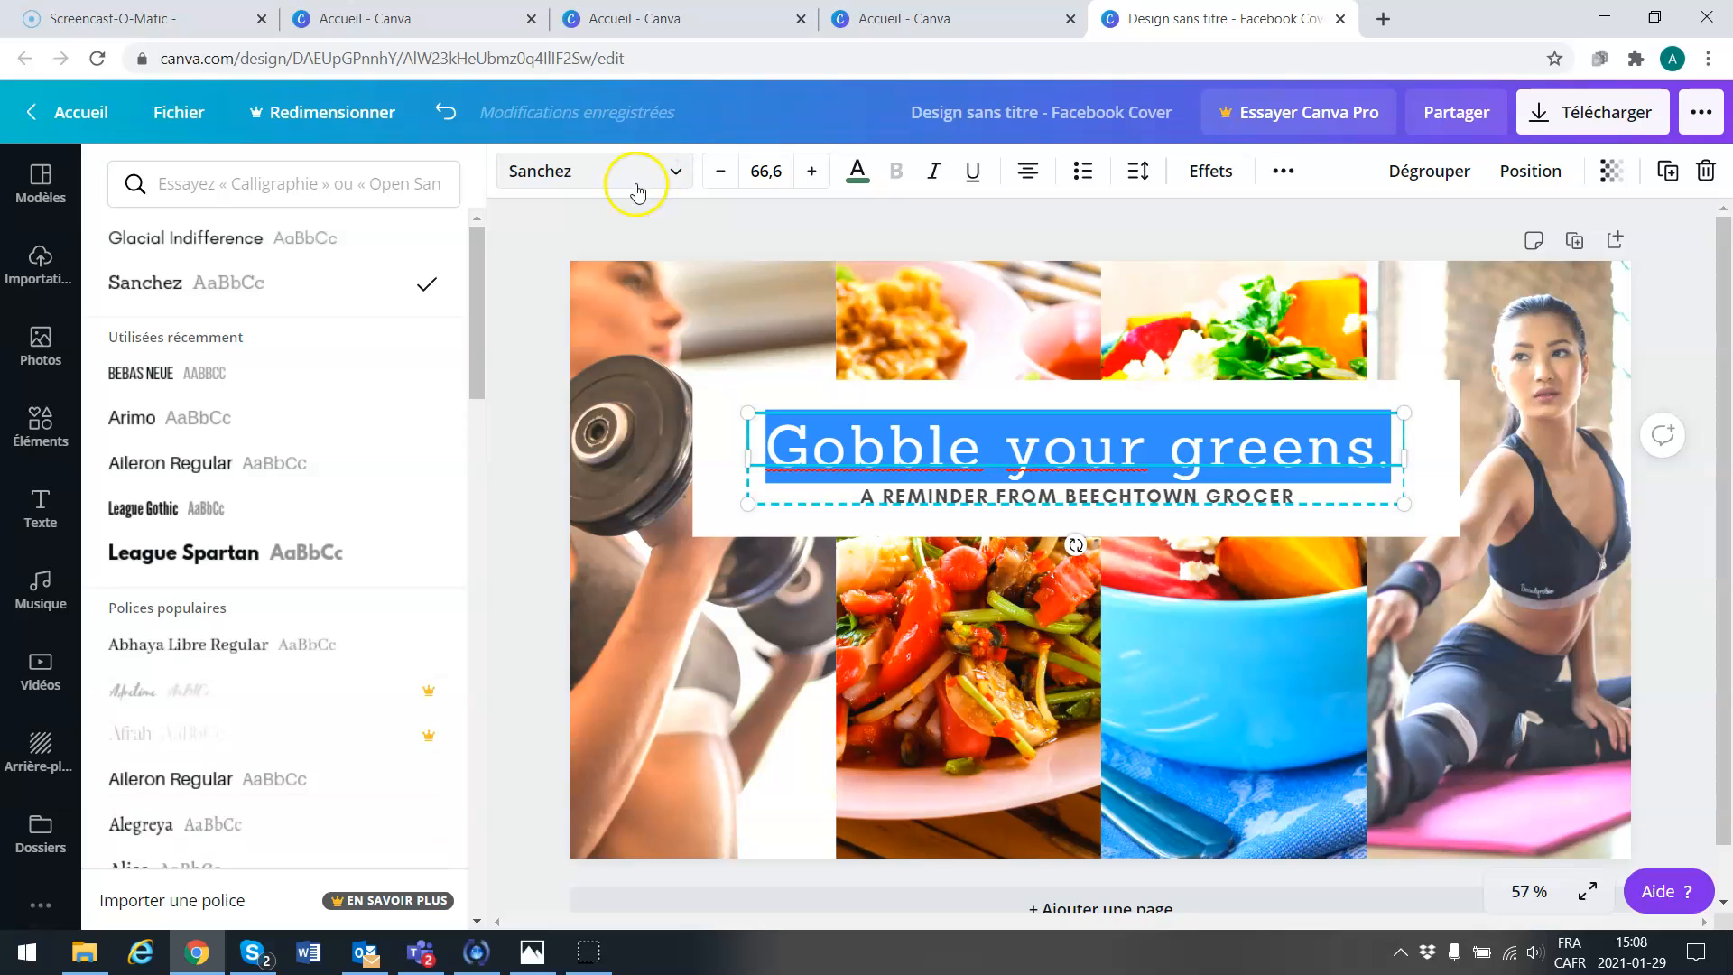
click(180, 548)
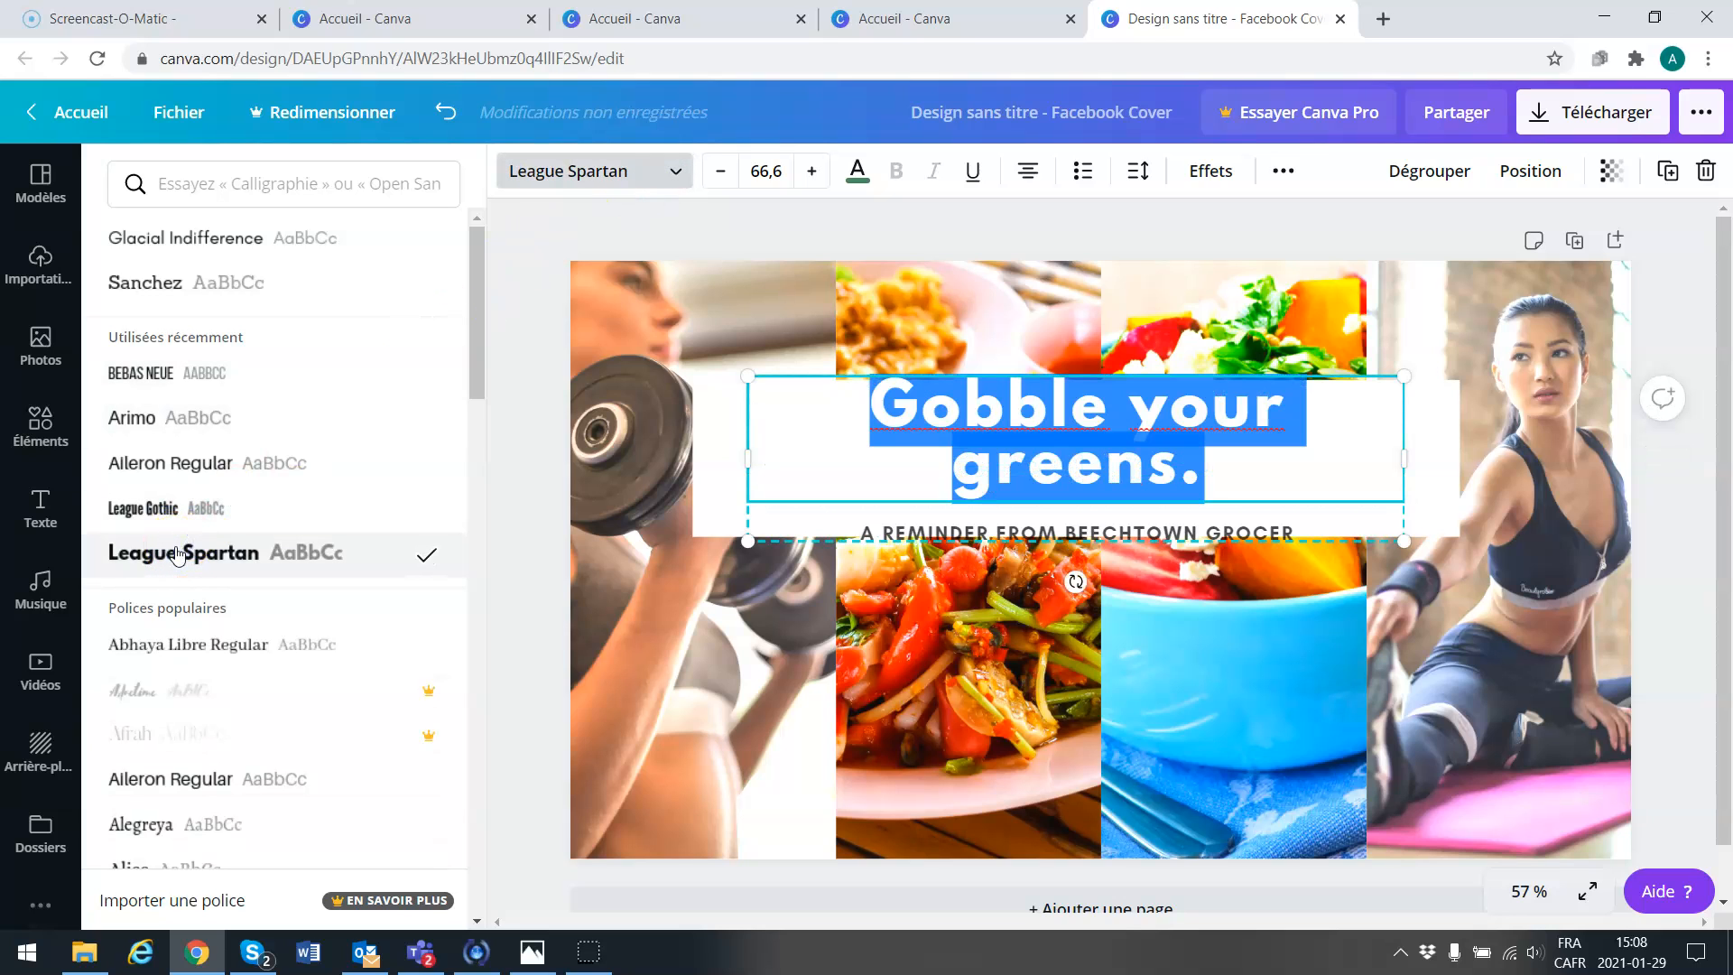
click(158, 508)
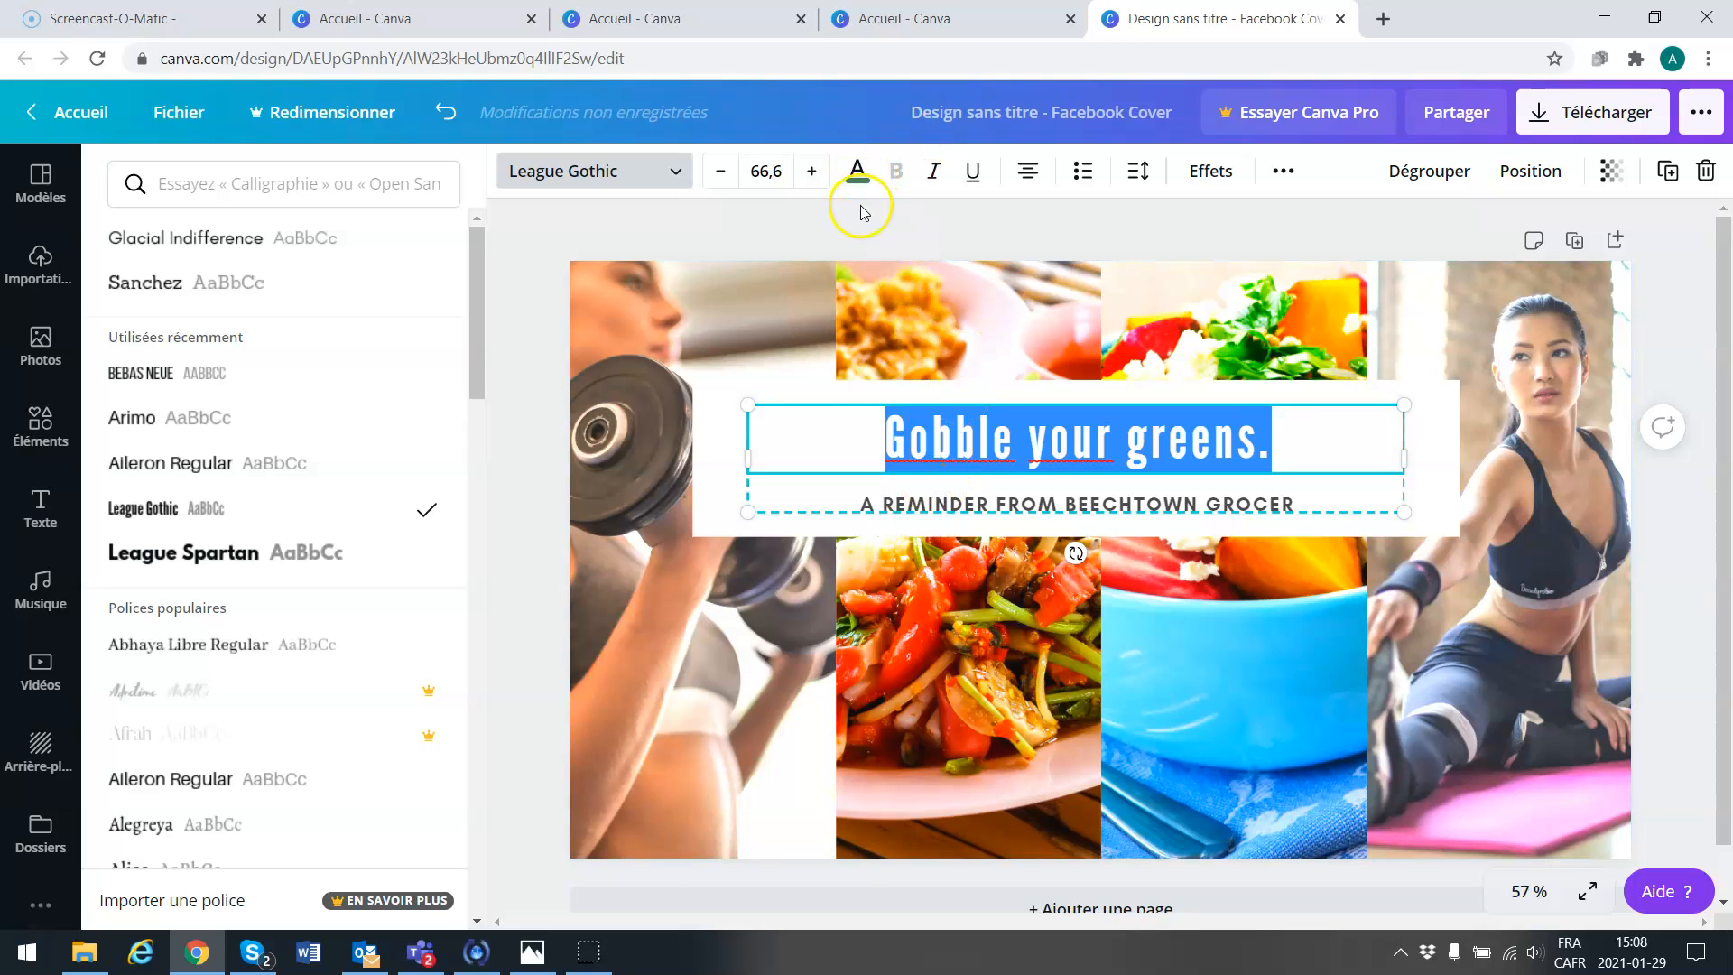
Step: Colour the title with the orange-red from the salad bowl photo's colours and replace its text with "SEMAINE DE REMISE EN FORME"
click(855, 171)
click(135, 517)
click(375, 749)
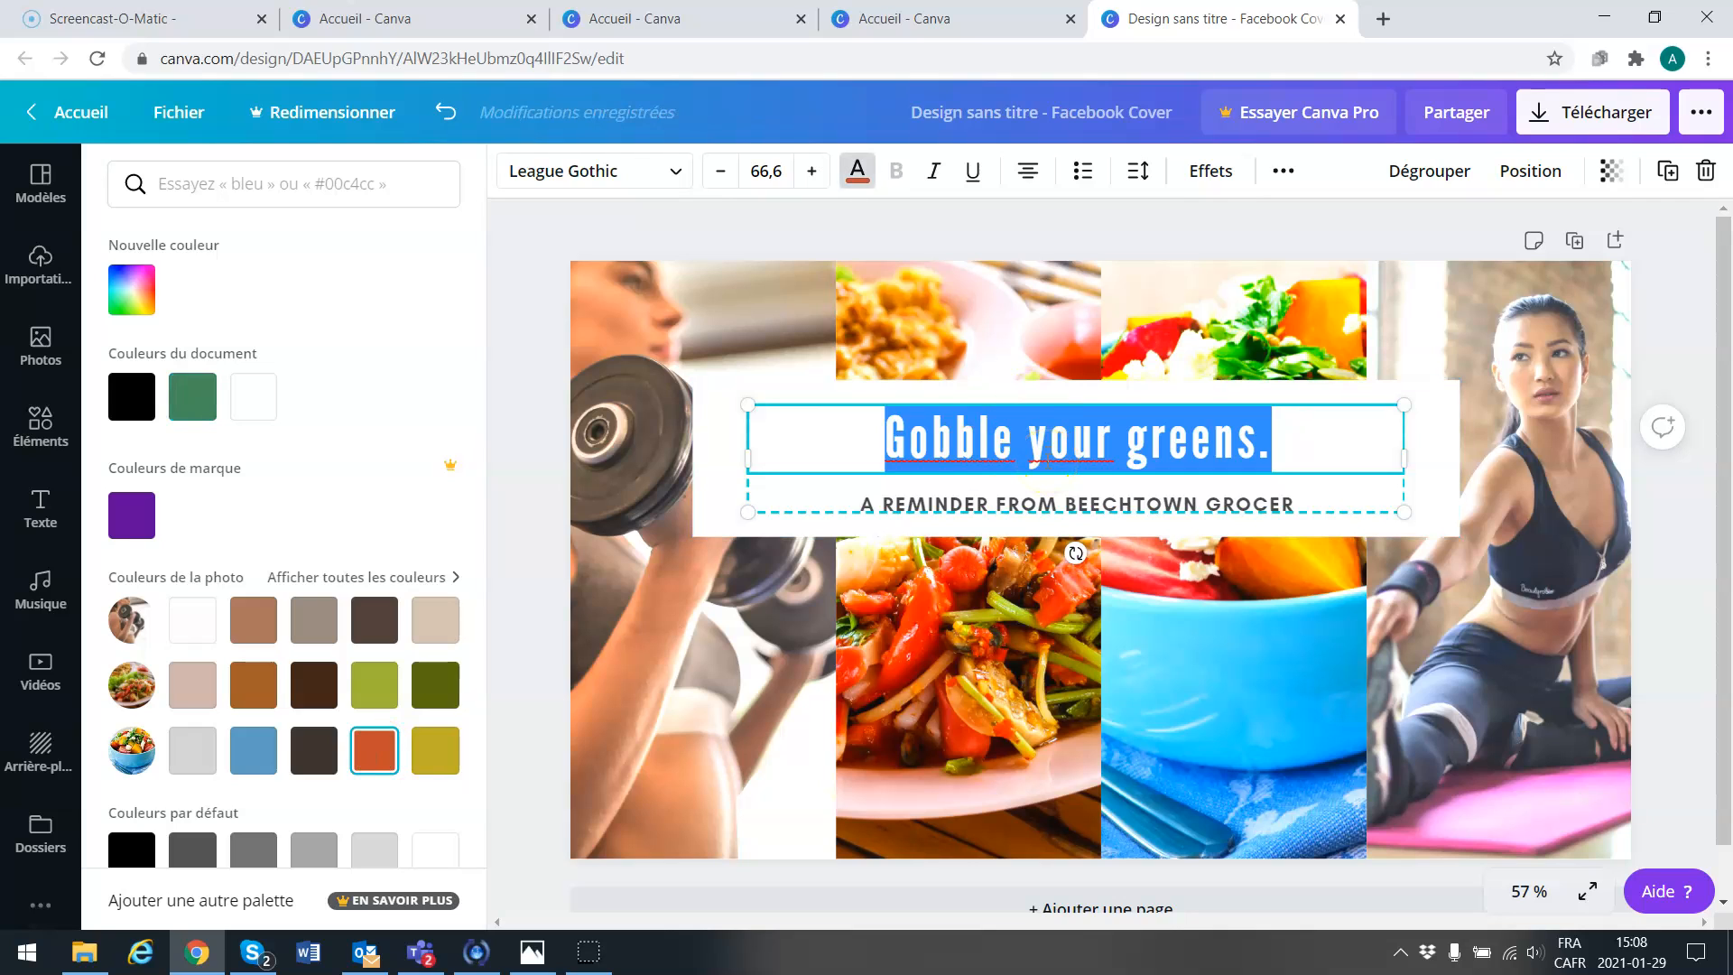
text(DÉ)
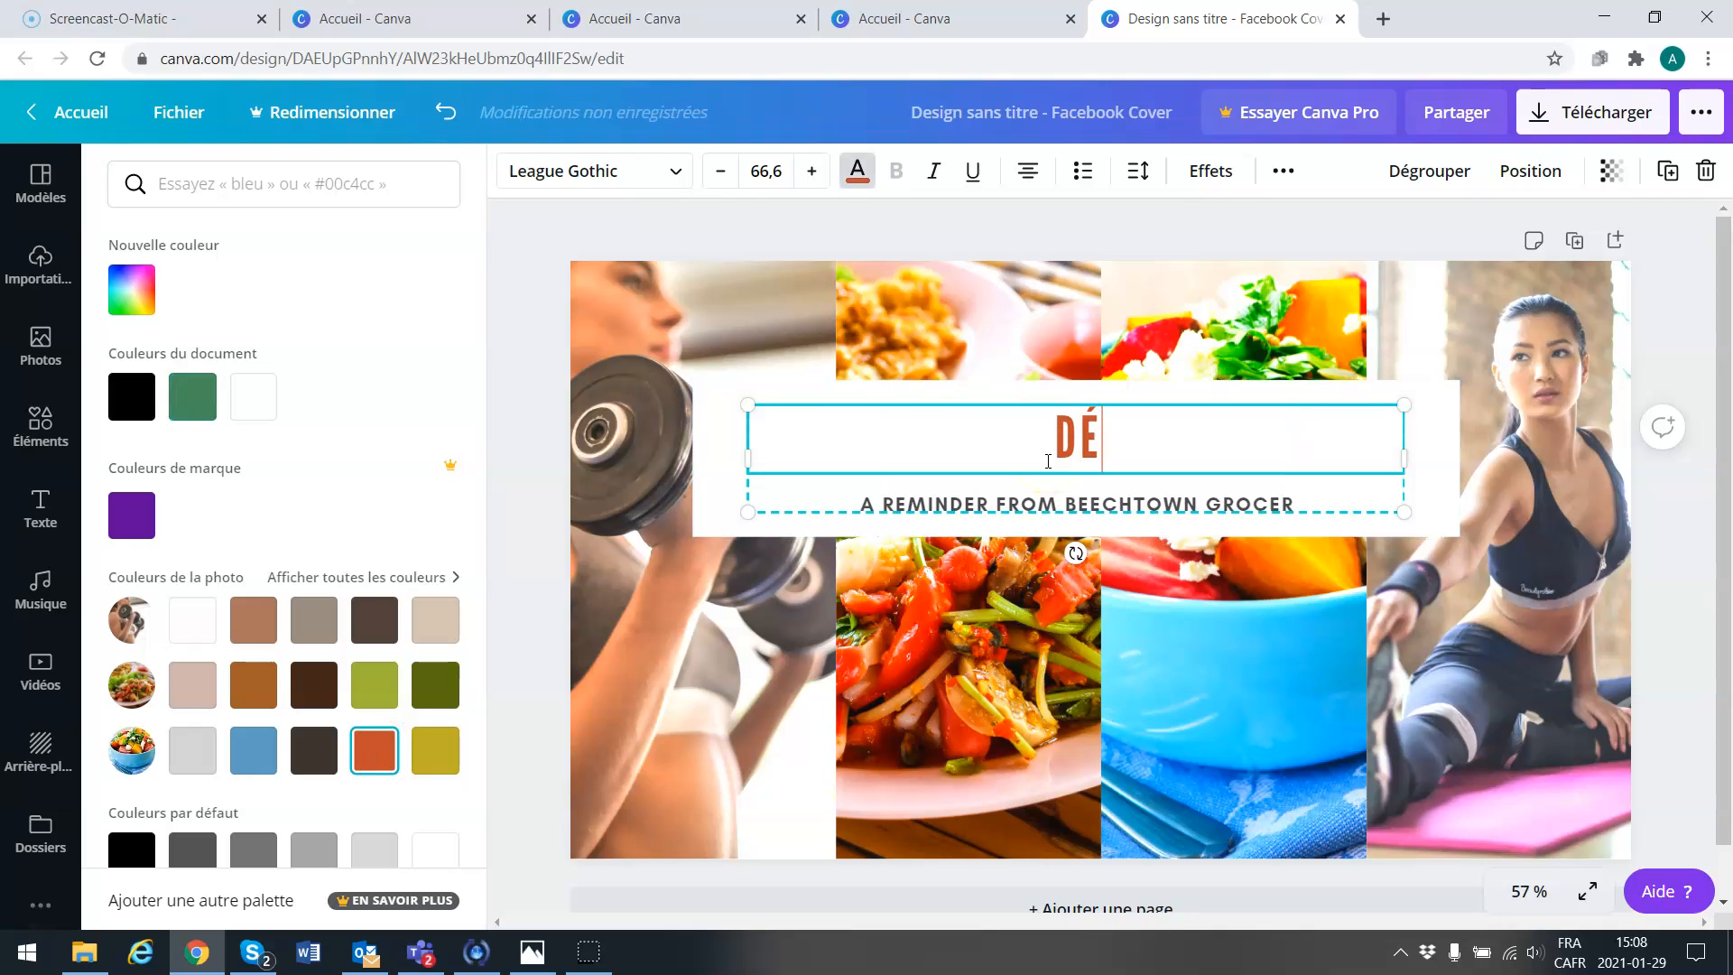
text(MAIN)
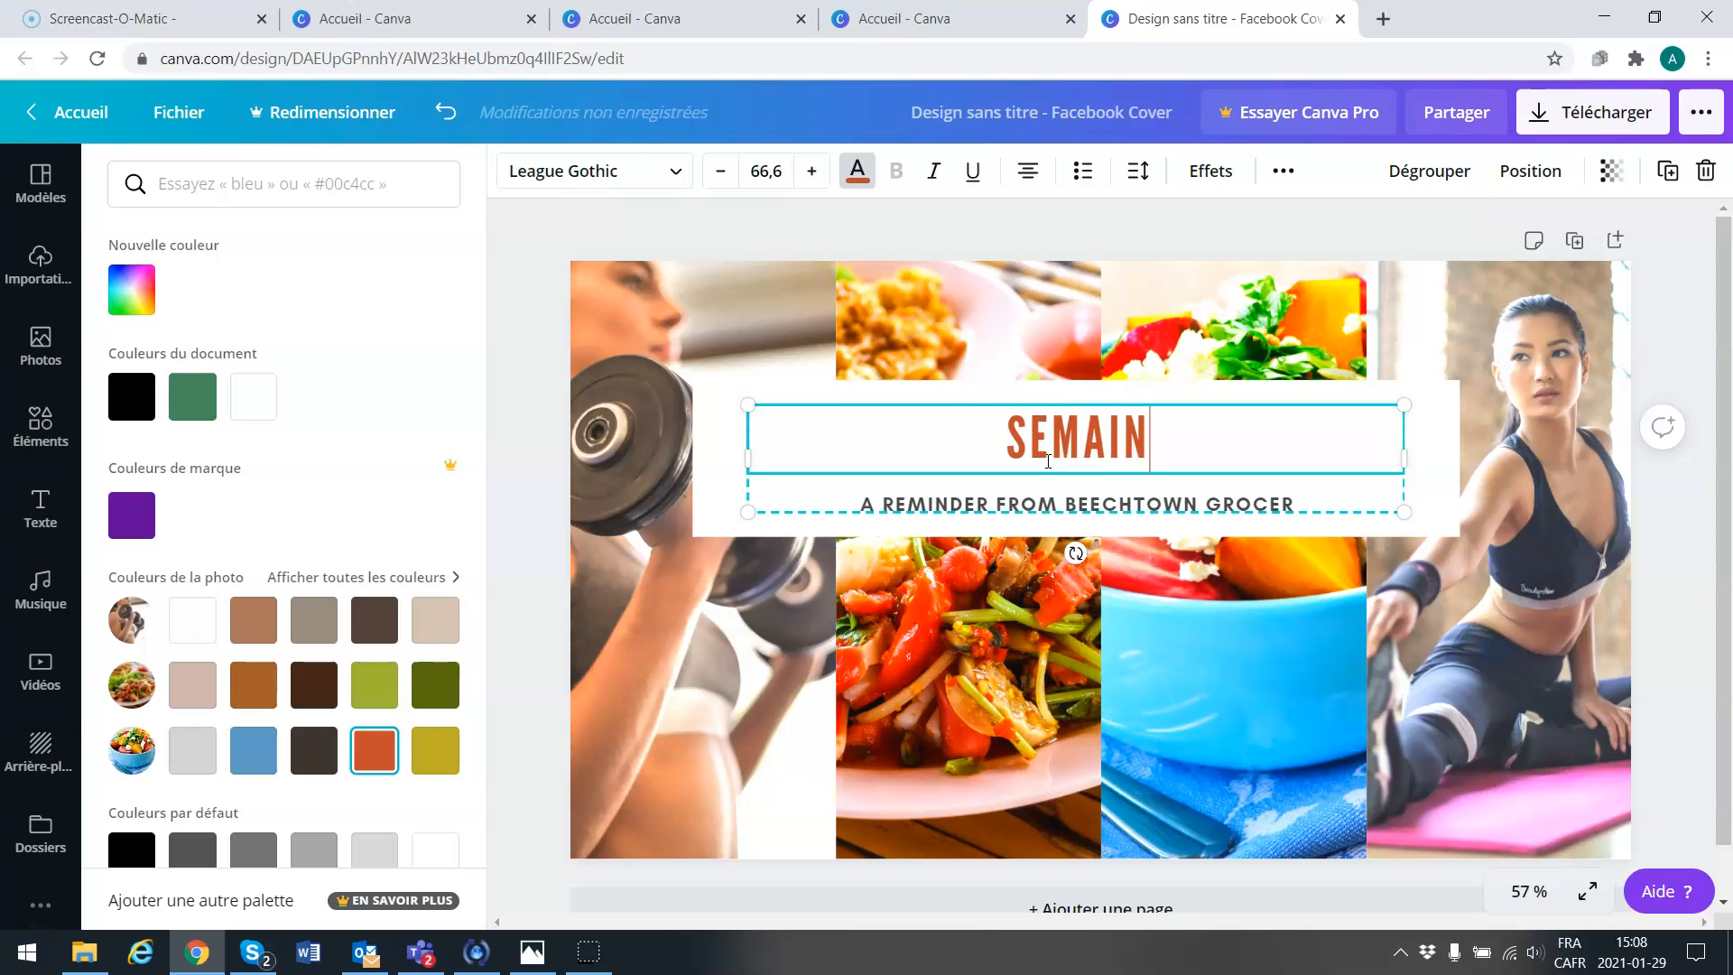
text(E DE REMISE EN FORME)
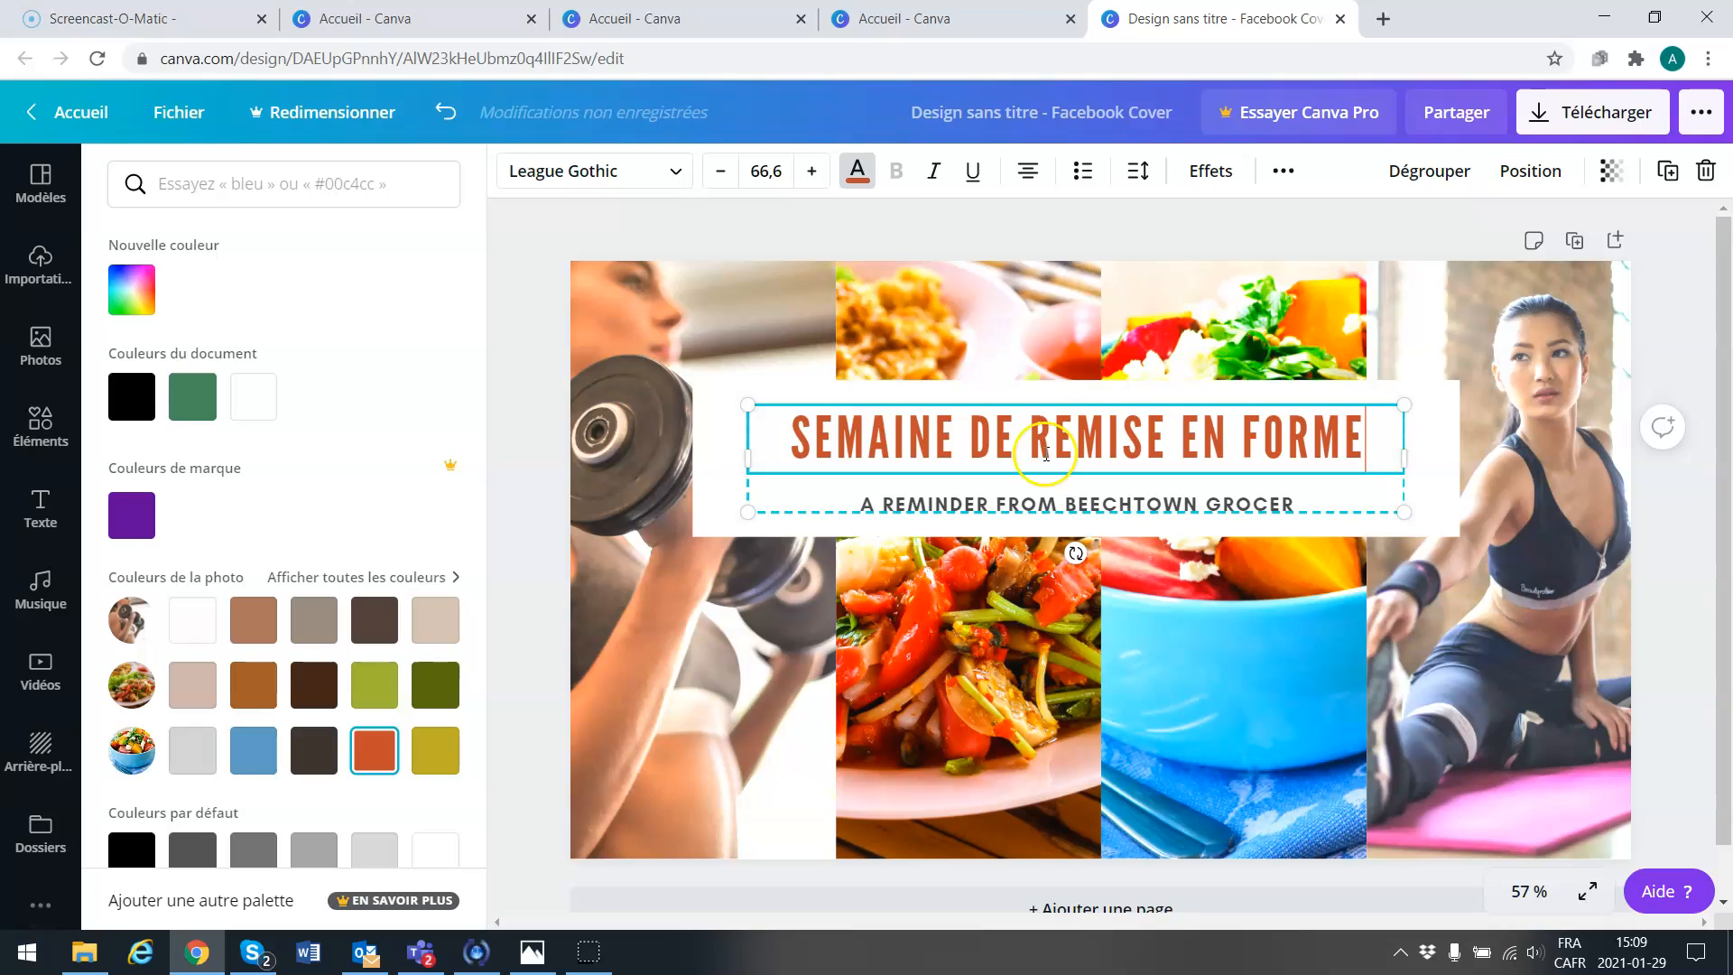
Step: Replace the subtitle below the title with "5 ENTRAÎNEMENTS + MENU"
double_click(1022, 505)
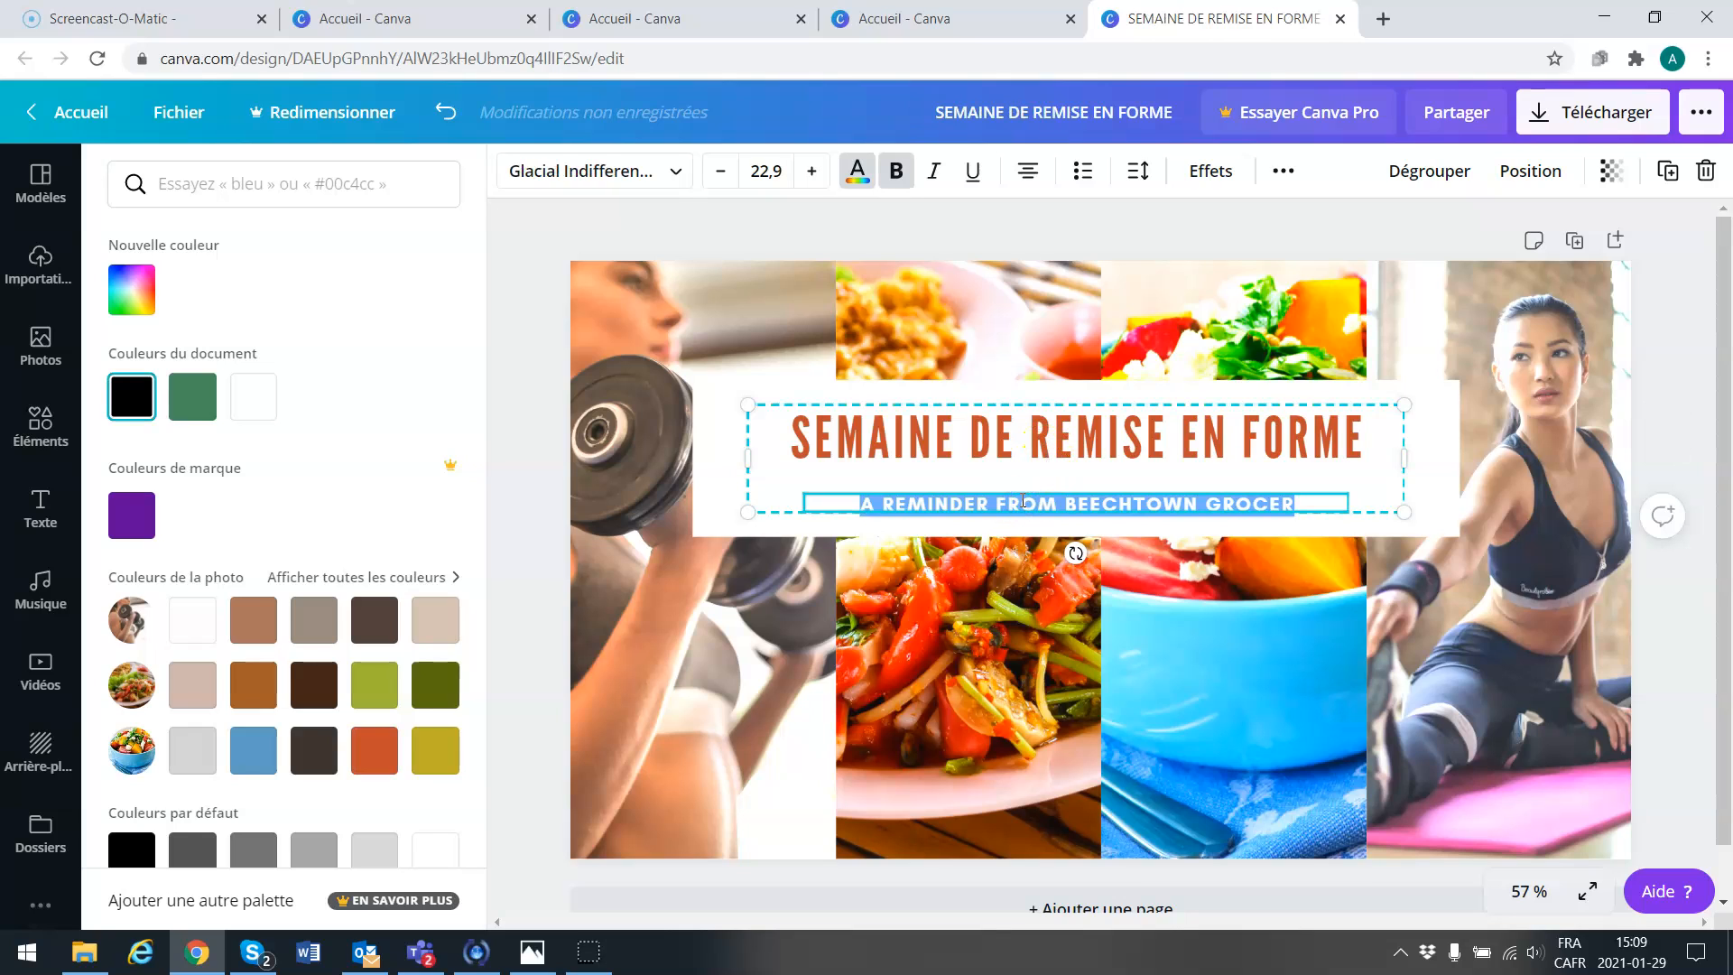
text(5 ENTRAINEMENTS)
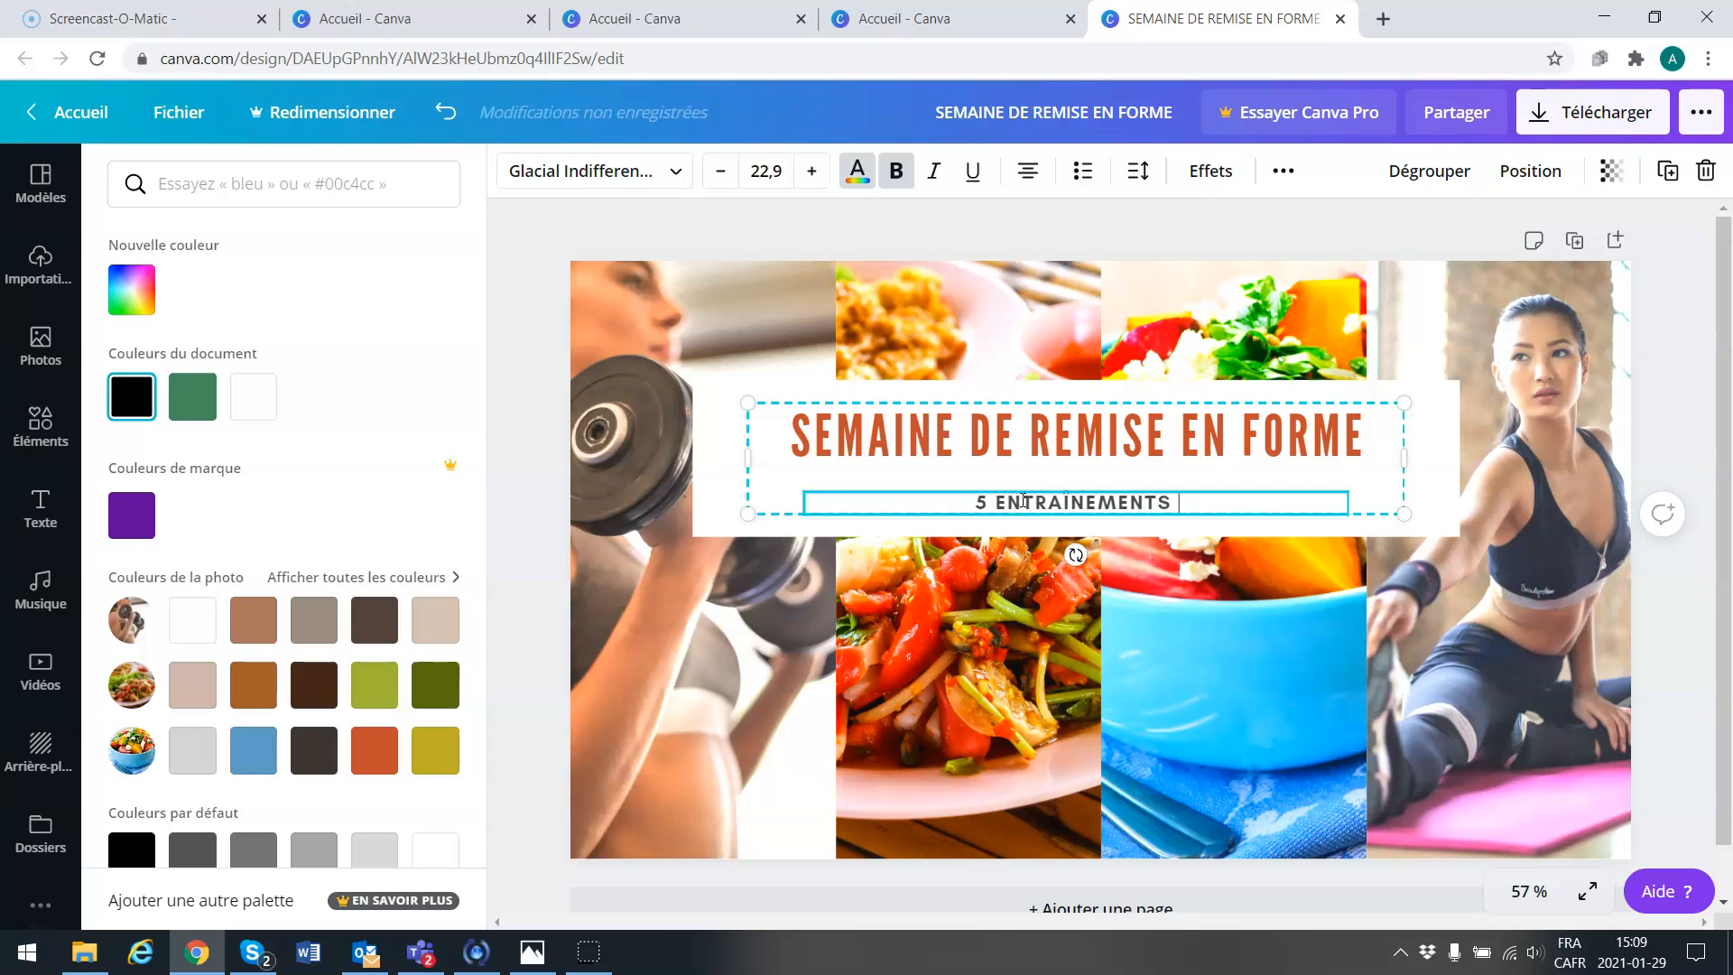
text( + MENU)
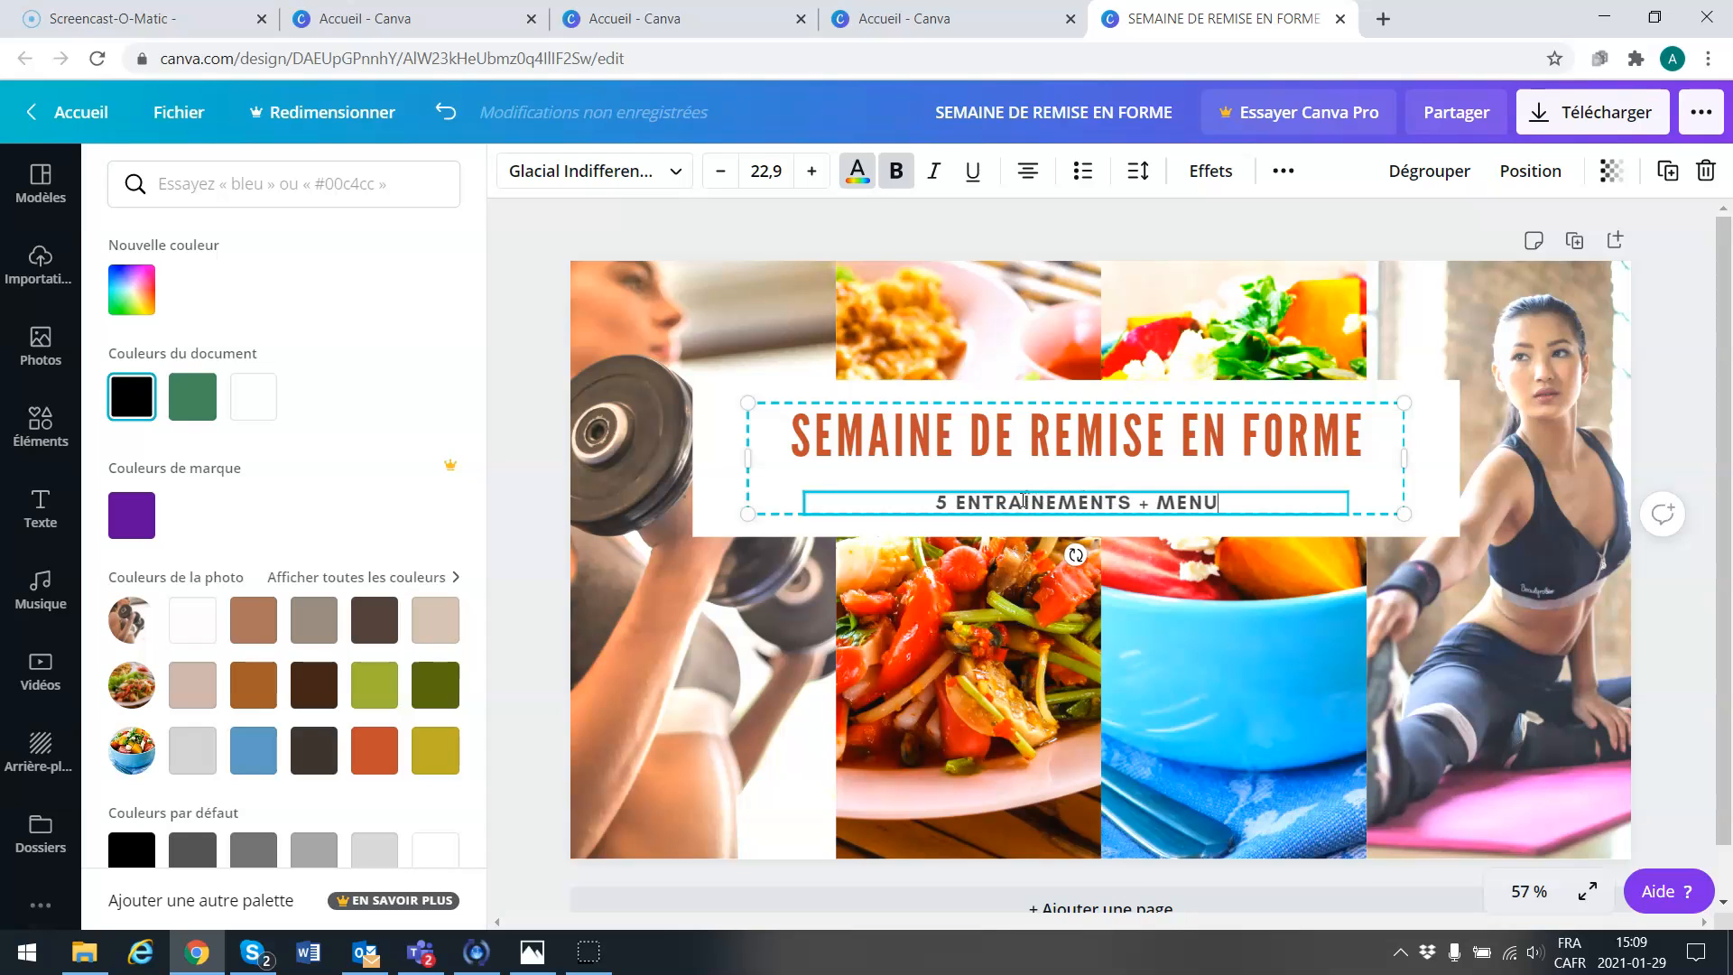
click(854, 697)
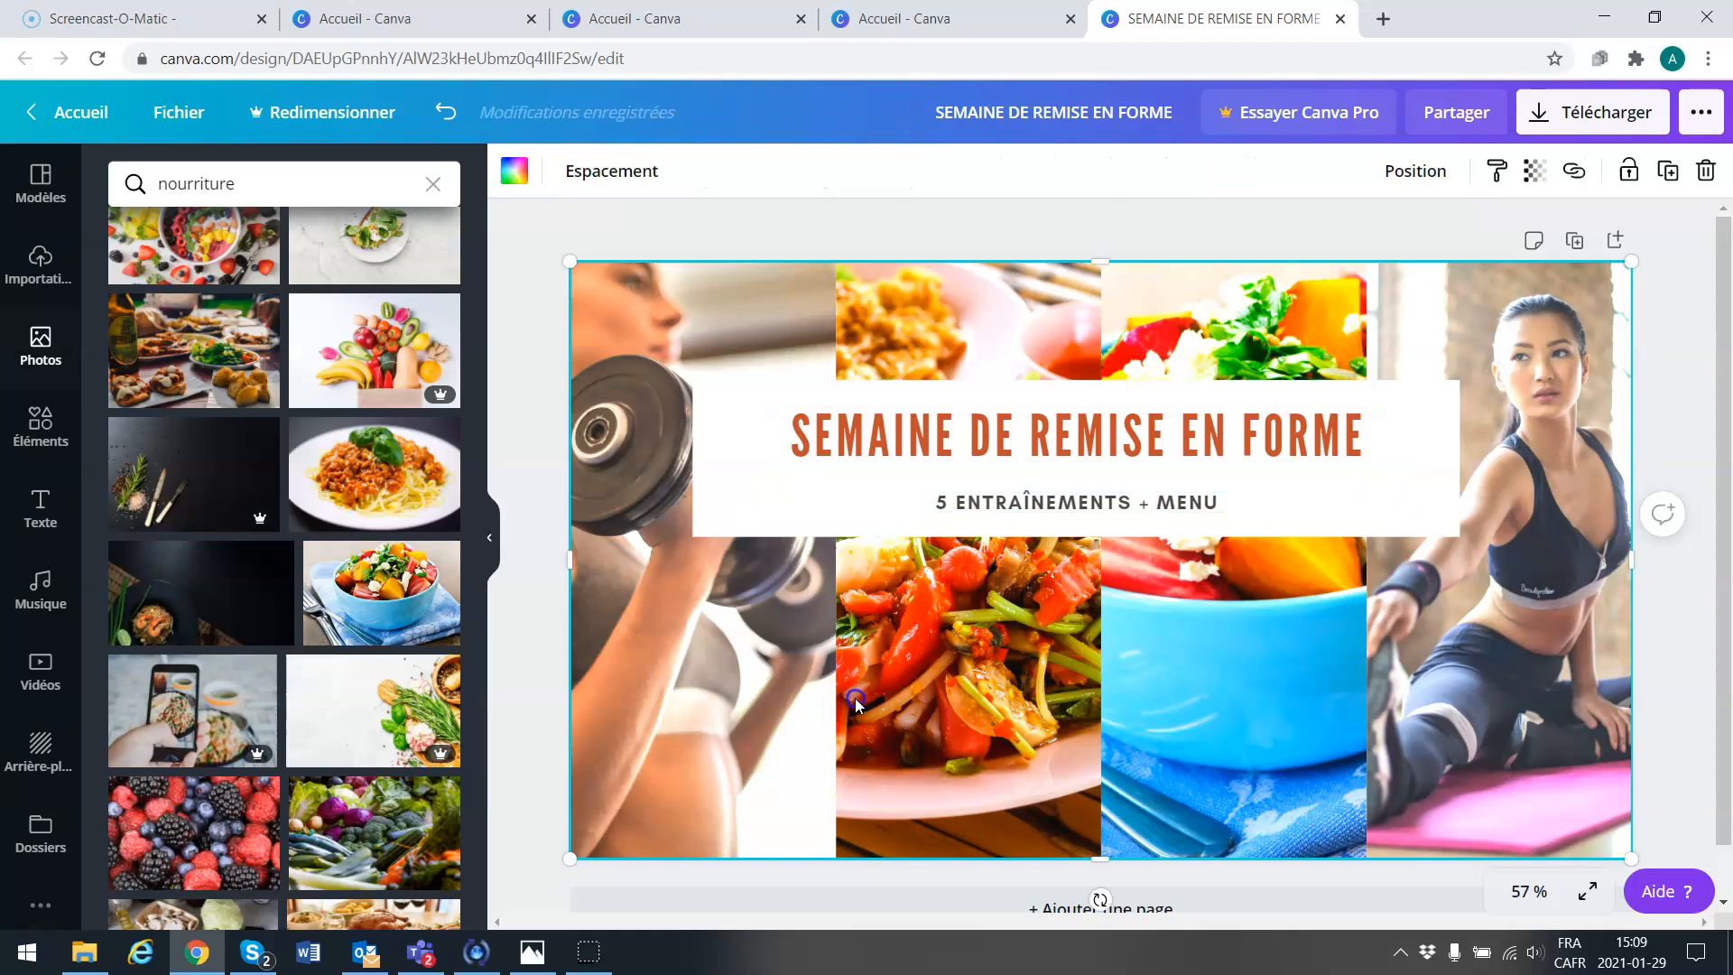
click(854, 697)
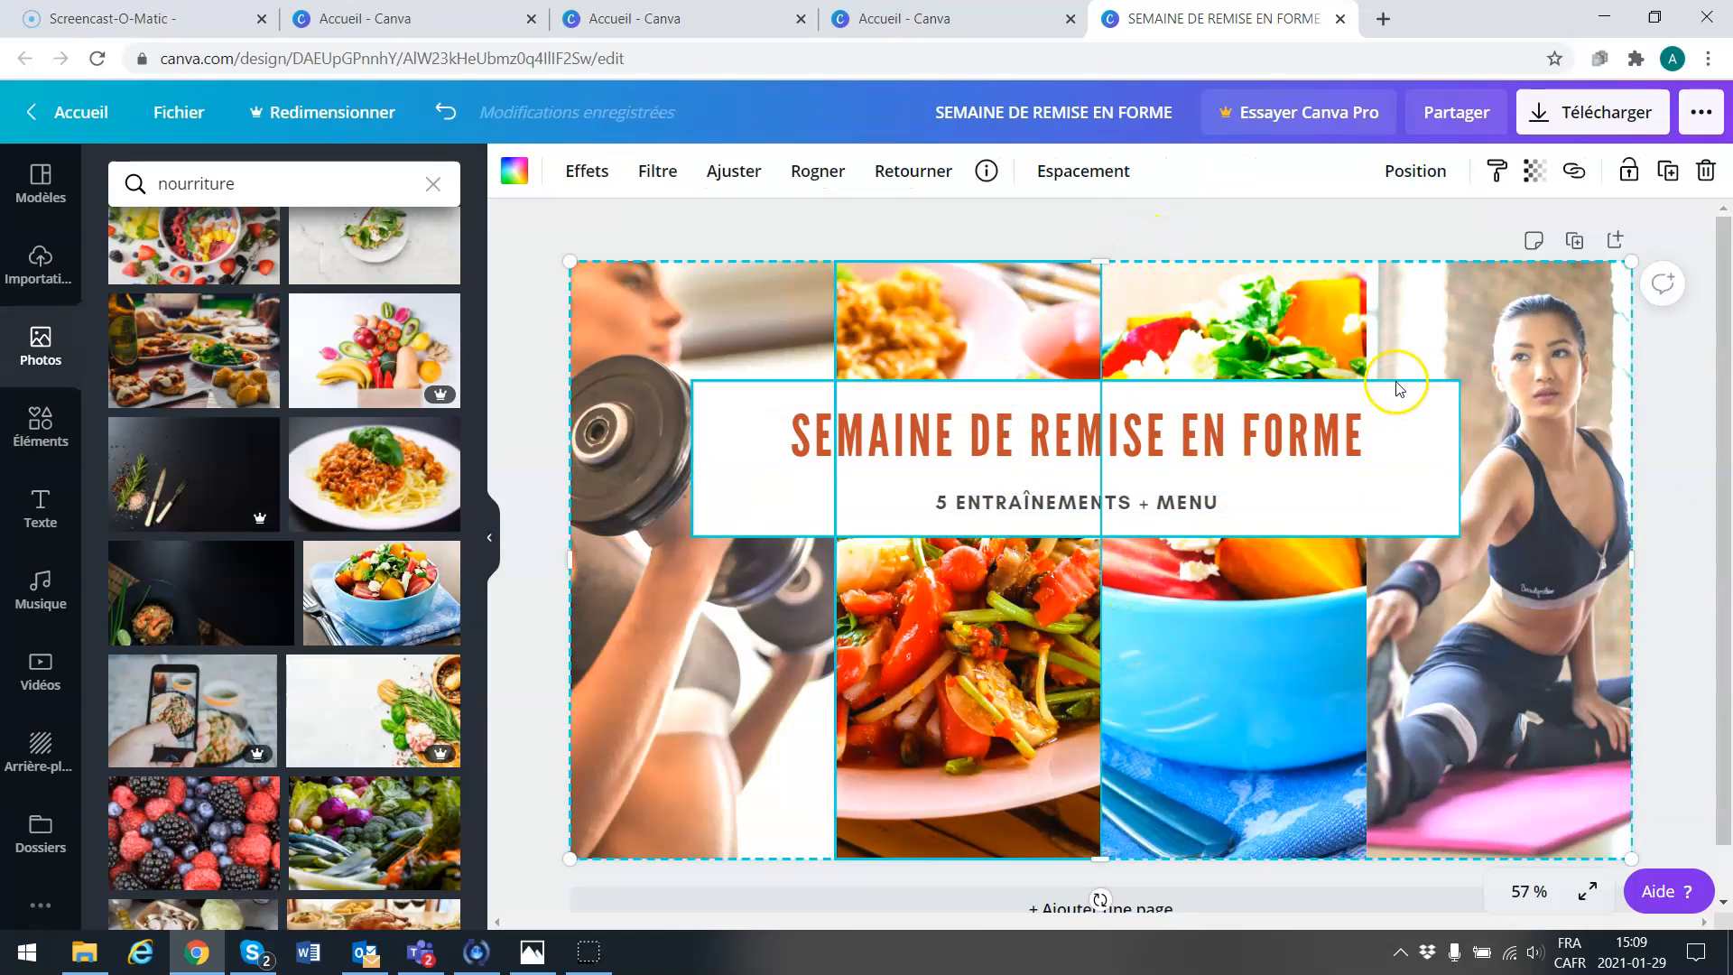
Step: Find the Dégradés elements and place the pink-to-yellow brush stroke over the lower-left photos of the cover
click(37, 421)
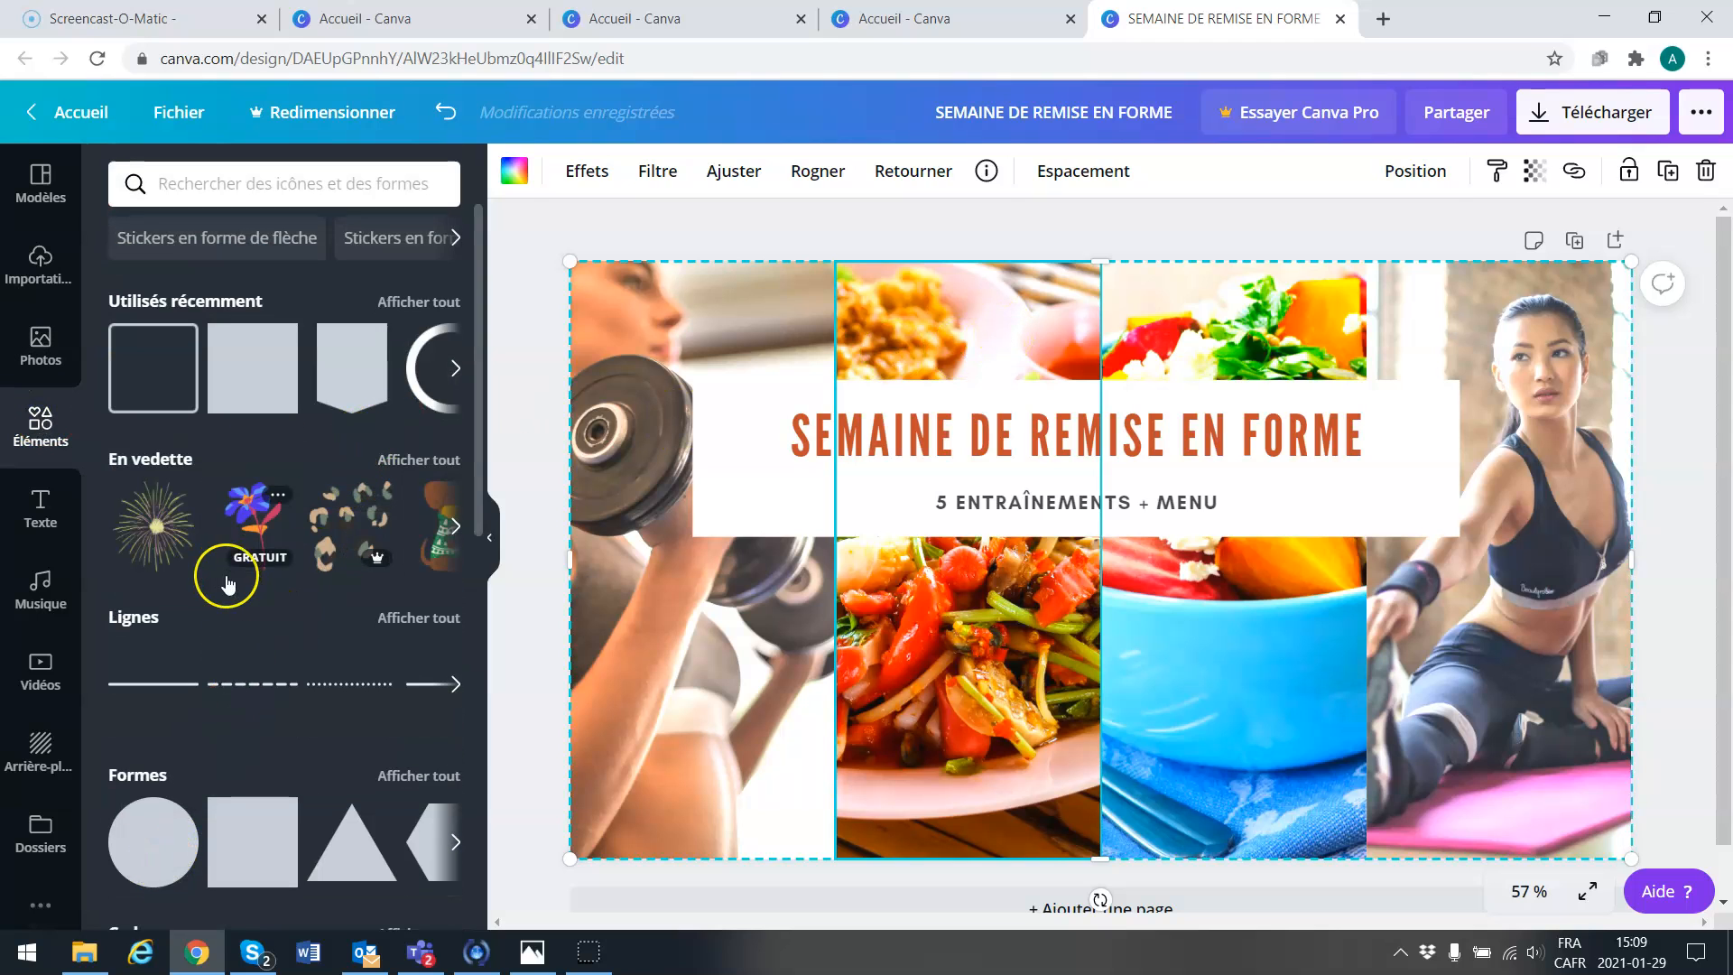
scroll(226, 578, down, 5)
scroll(228, 578, down, 5)
click(238, 511)
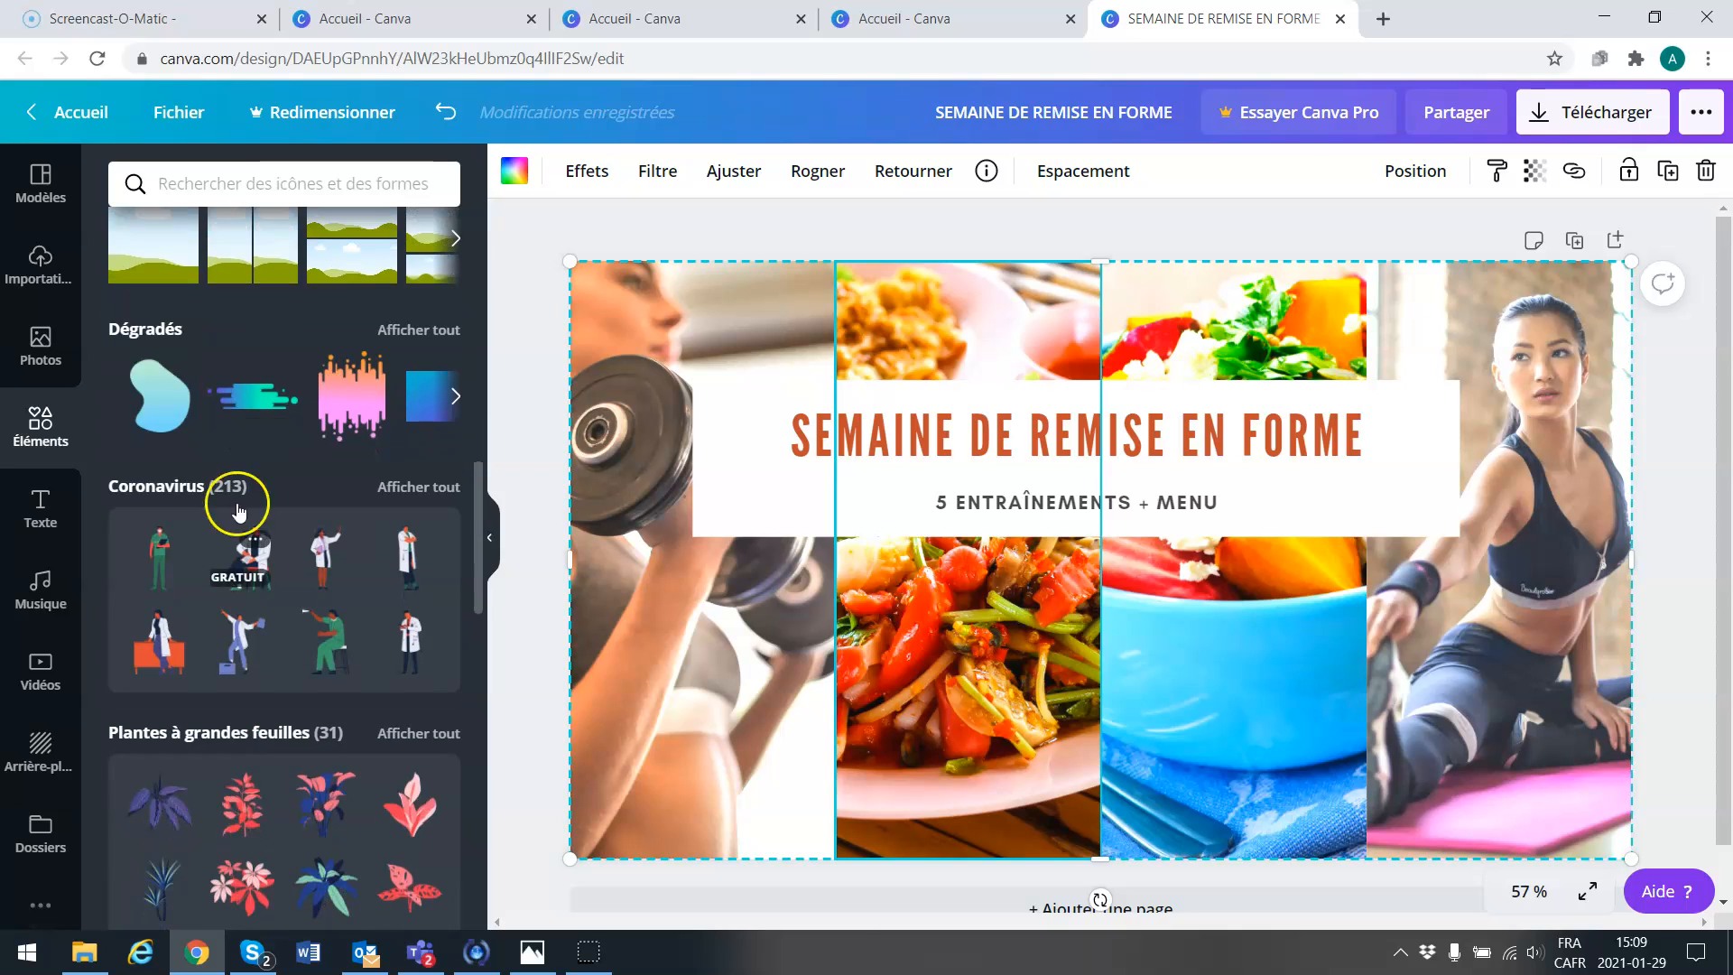
click(436, 330)
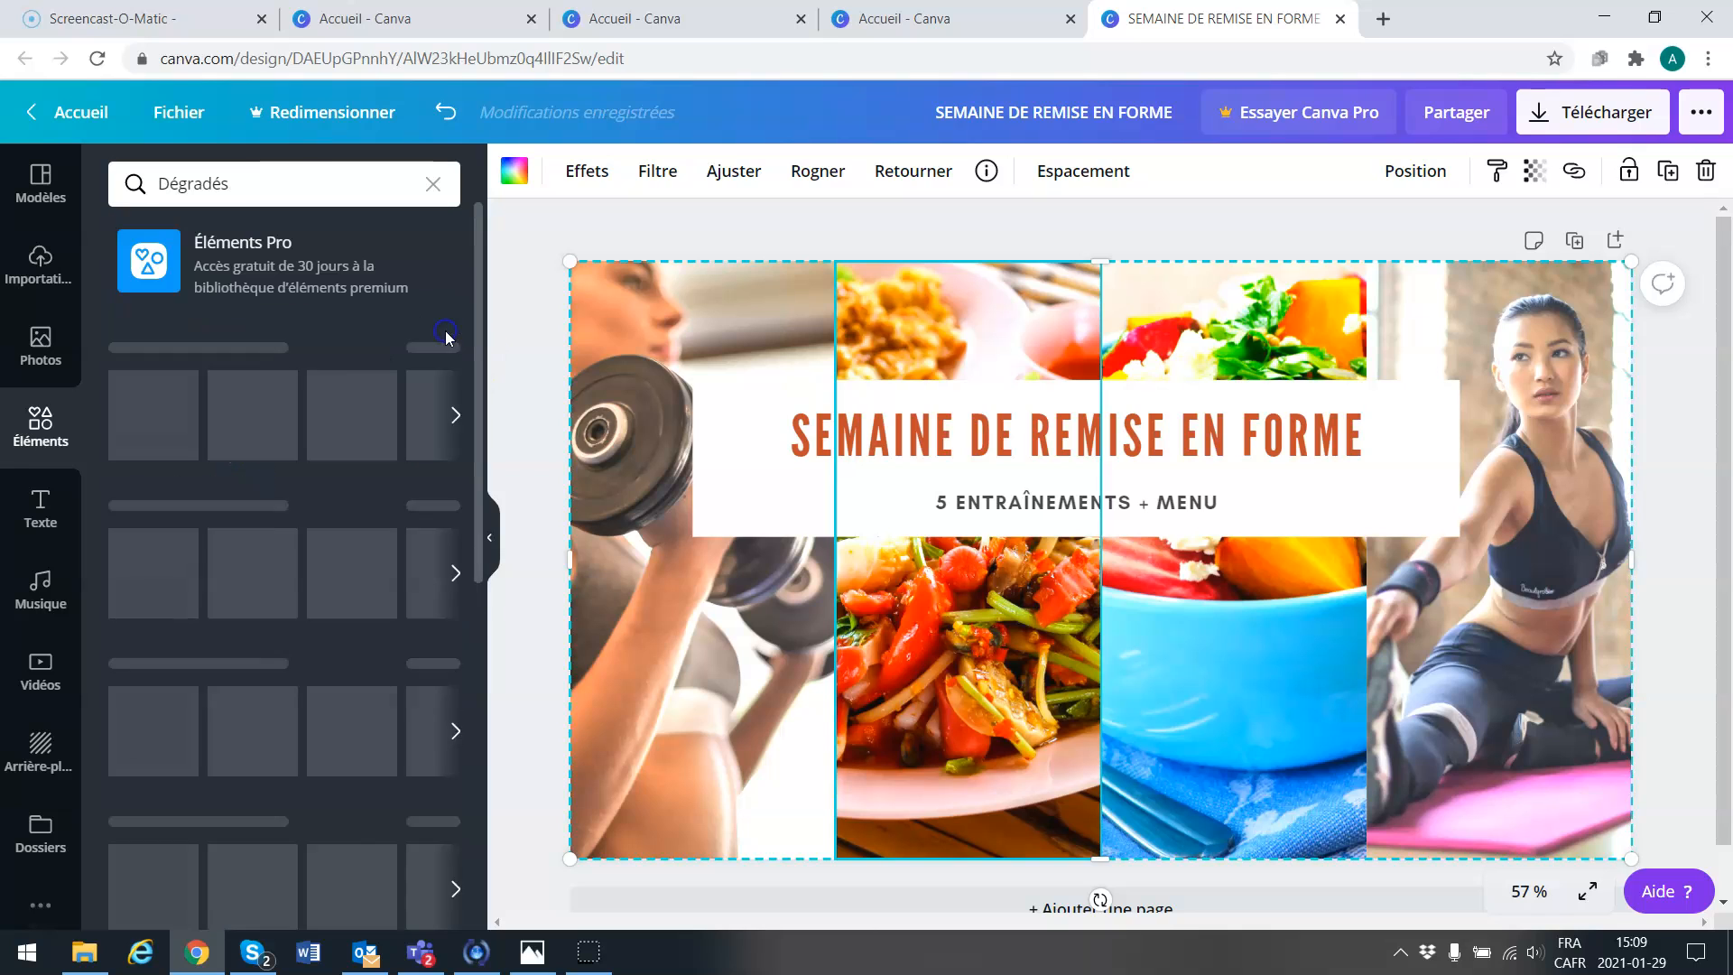
click(298, 614)
mouse_move(176, 731)
mouse_down()
mouse_move(759, 666)
mouse_move(639, 619)
mouse_up()
Step: Change the brush stroke's yellow to white, then tilt it upward to the right and enlarge it over the two lower-left photos
click(550, 185)
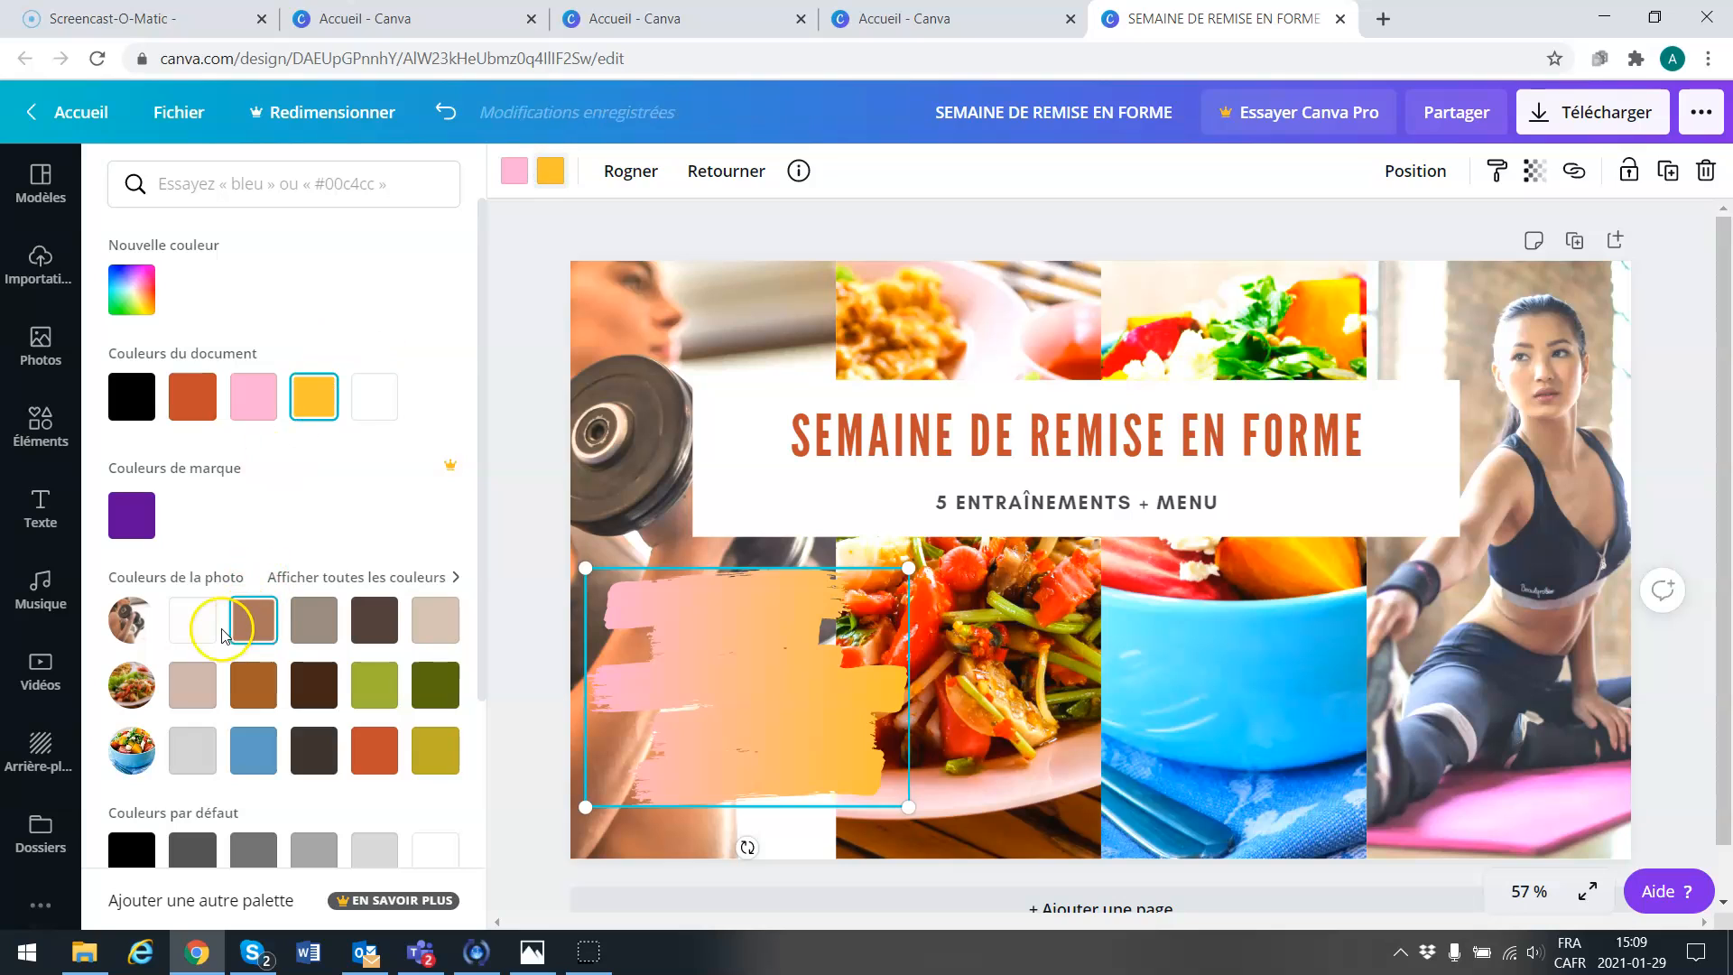
click(192, 619)
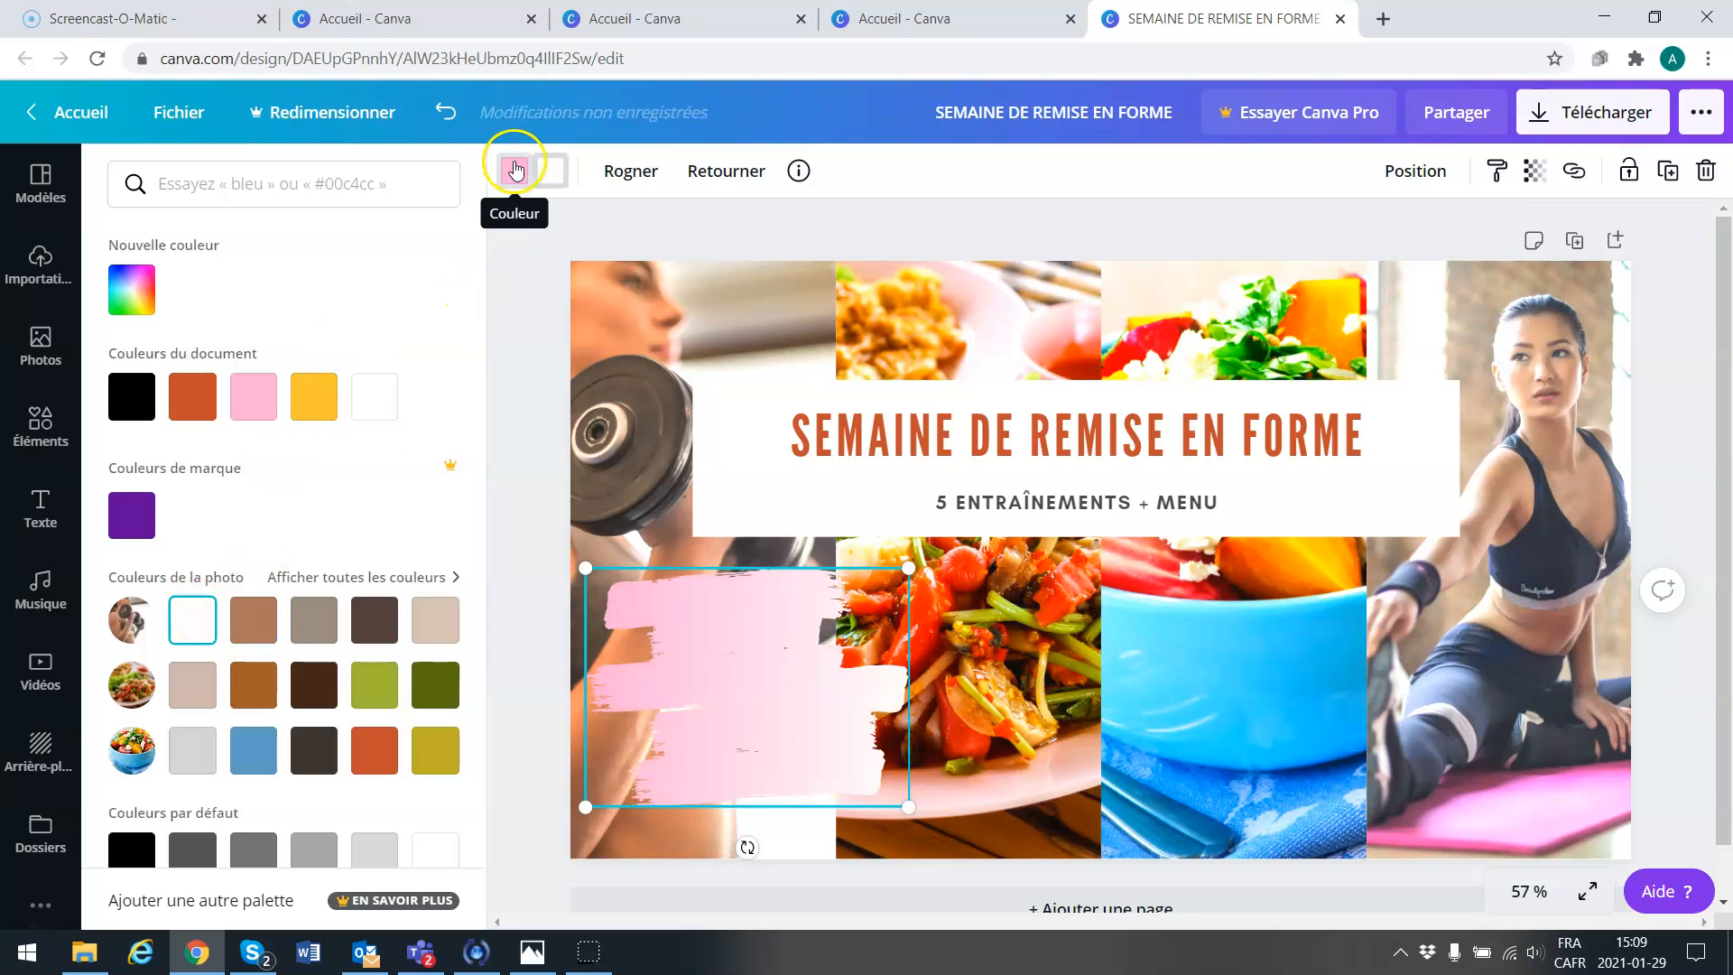
drag(749, 849, 790, 844)
drag(935, 760, 1139, 839)
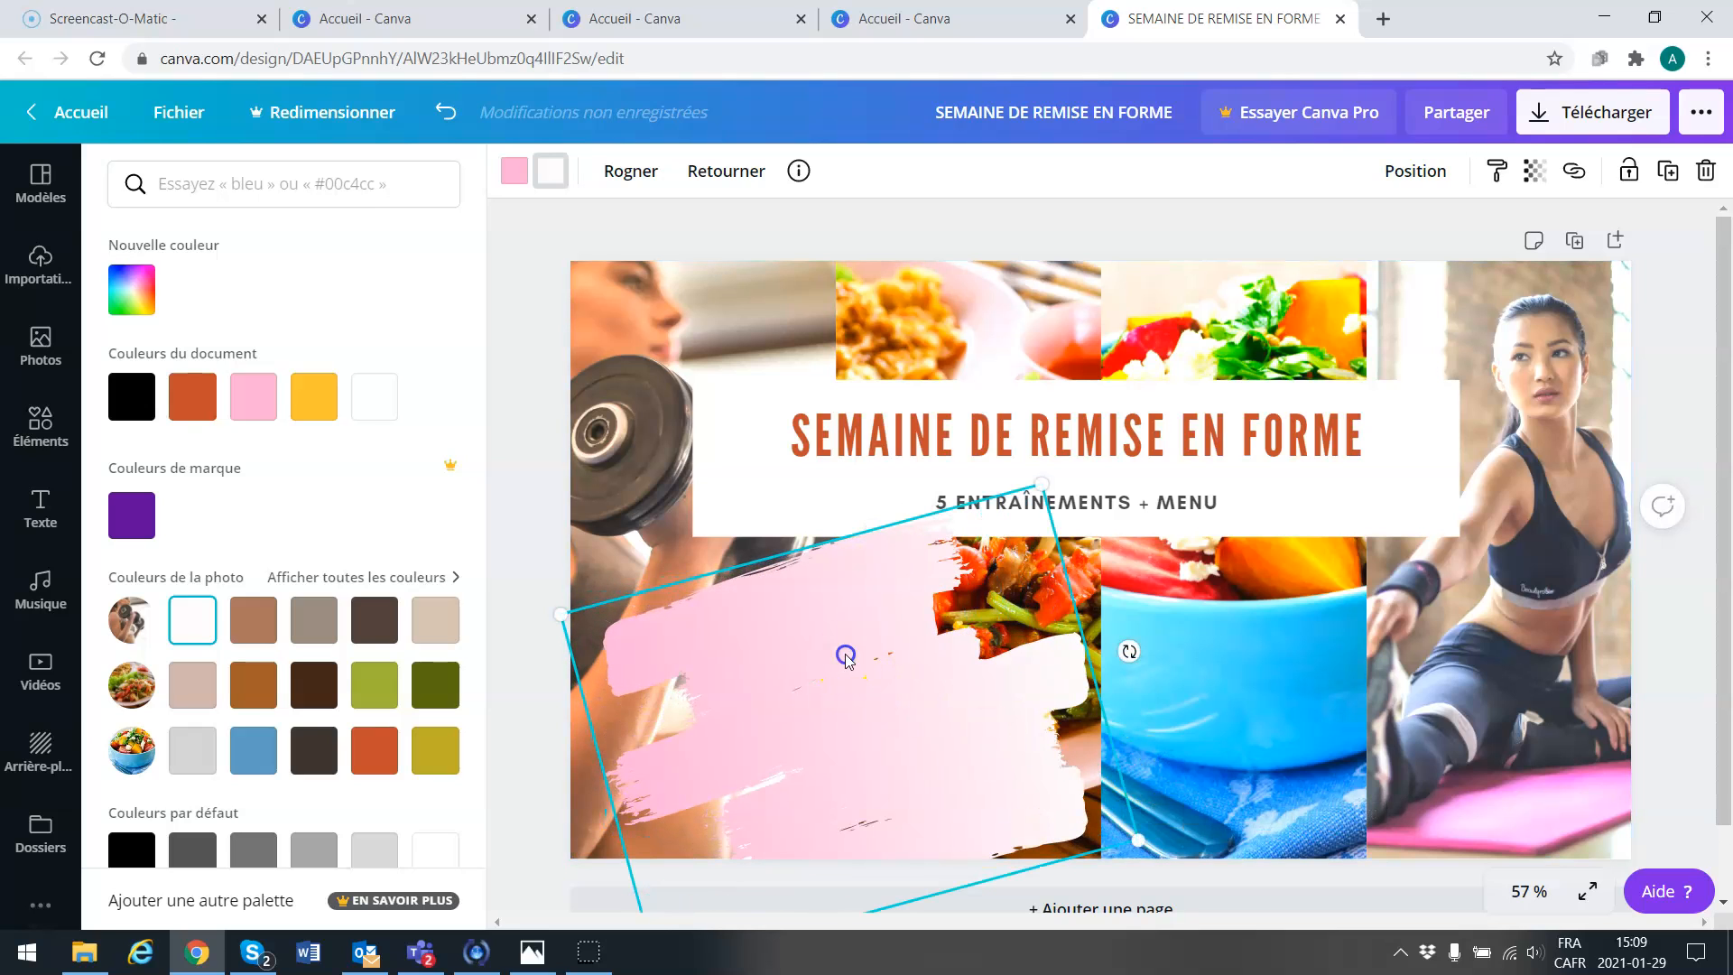
drag(846, 657, 823, 642)
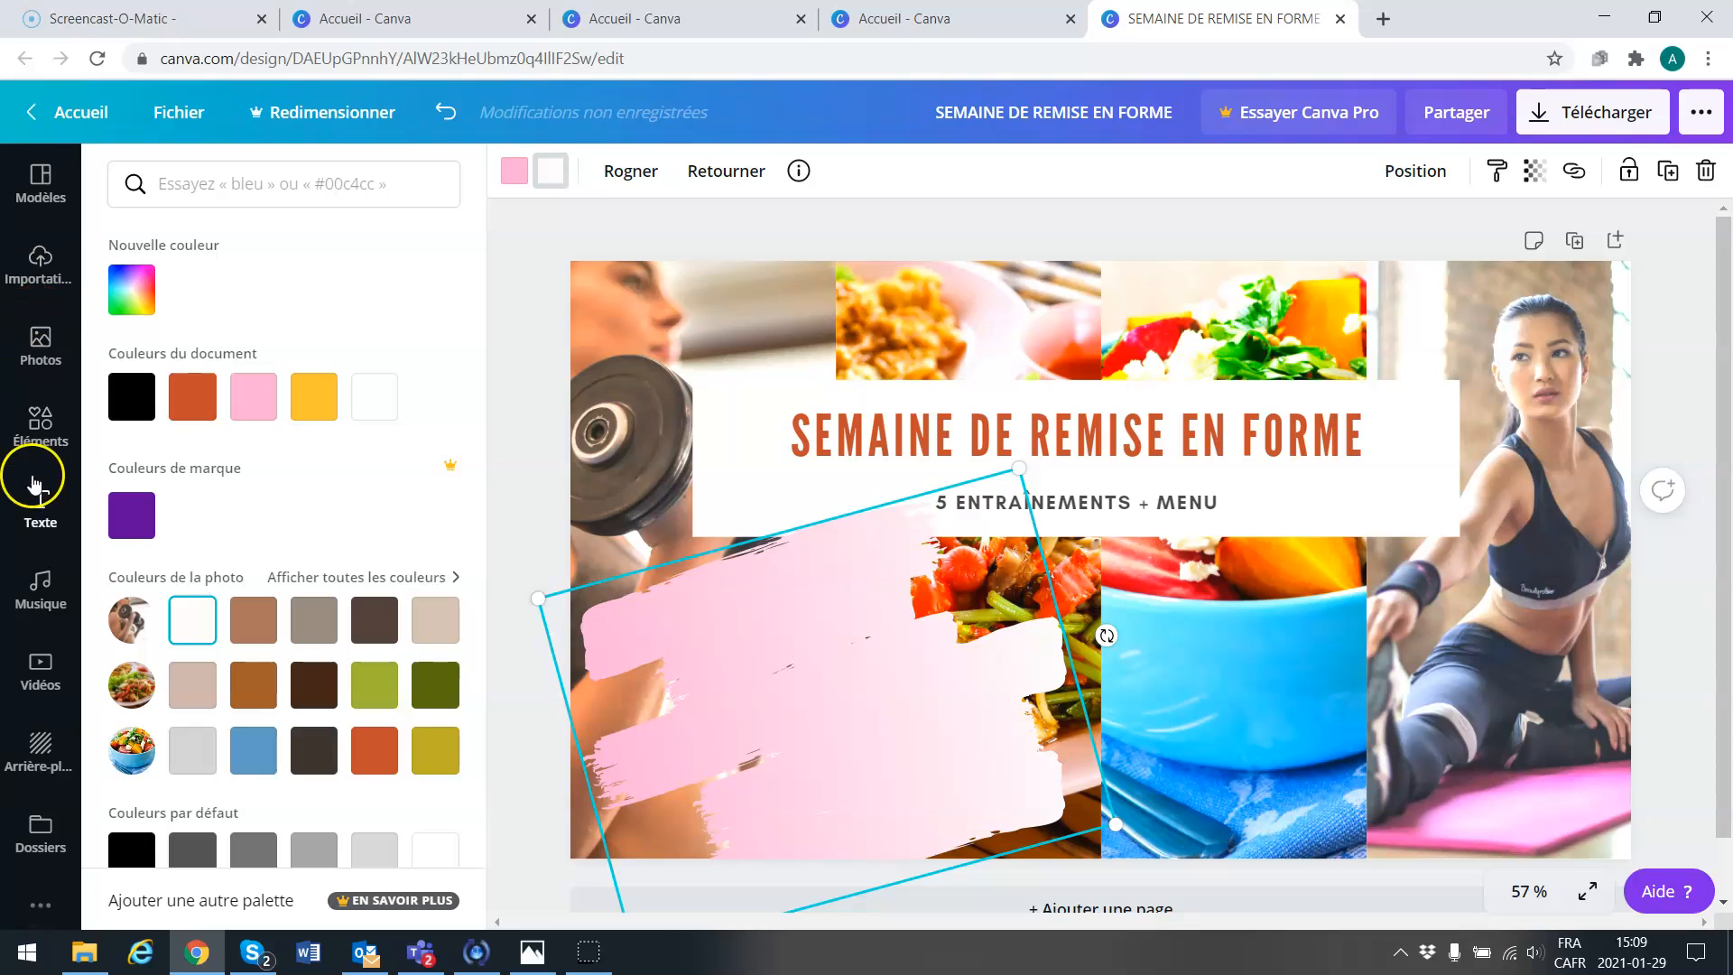
Step: Add a title text, place it over the pink brush stroke and rotate it to about -21°
click(41, 506)
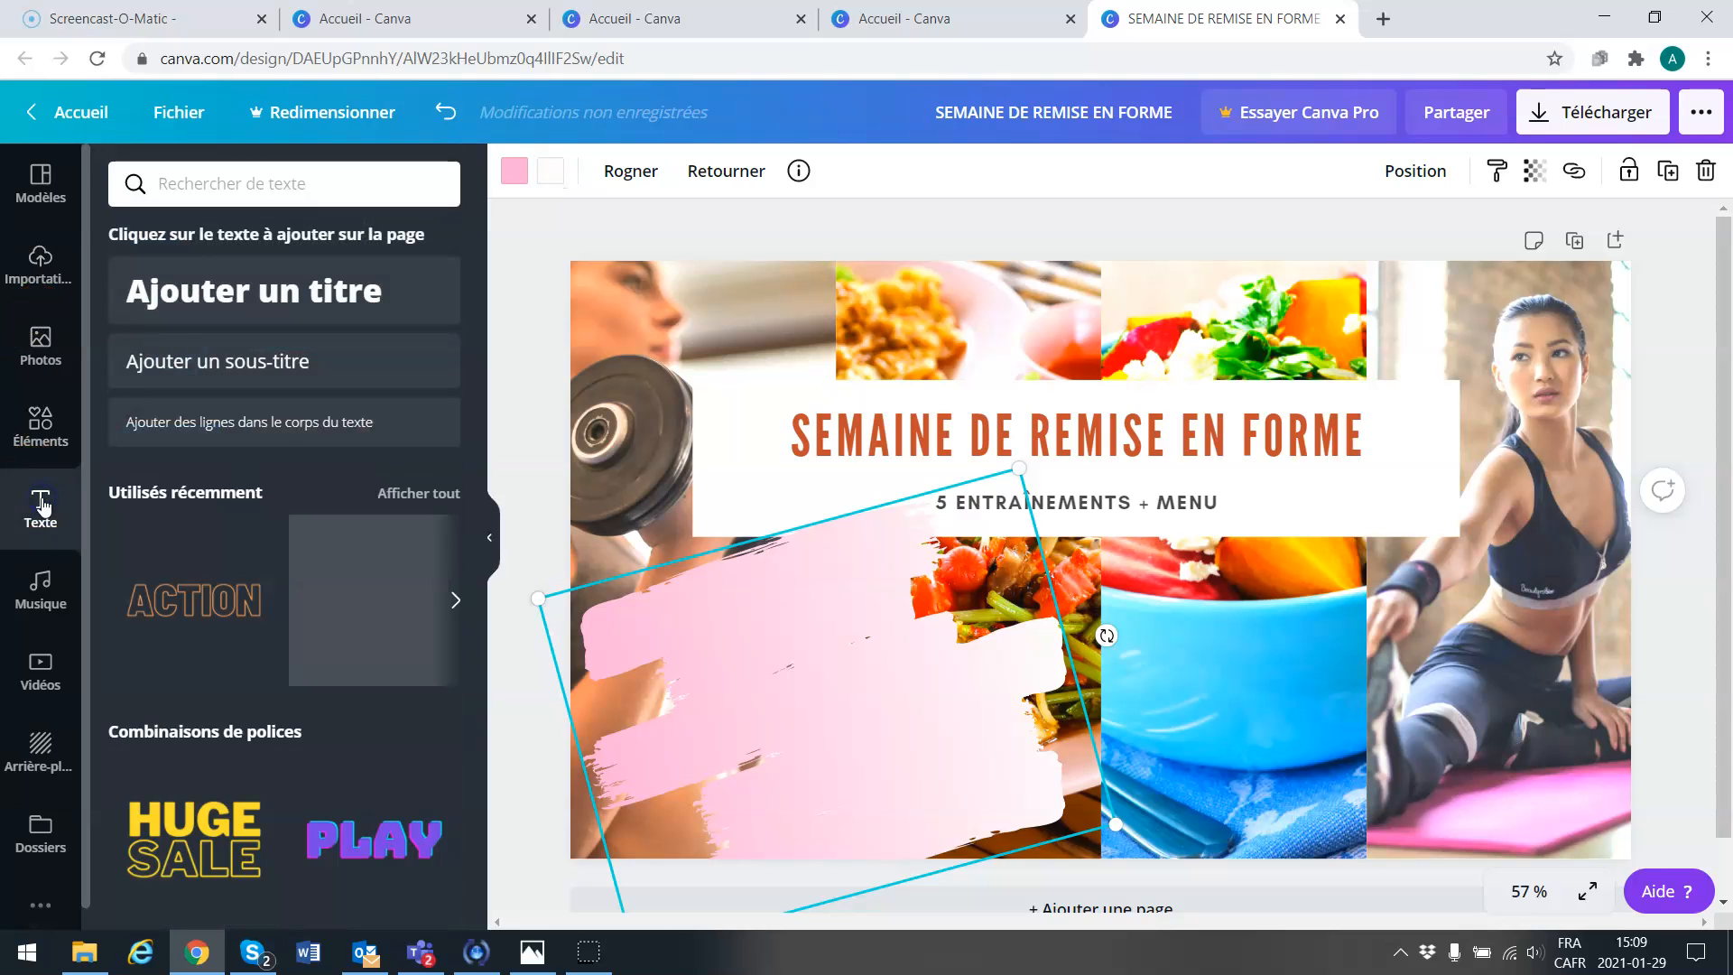
click(196, 298)
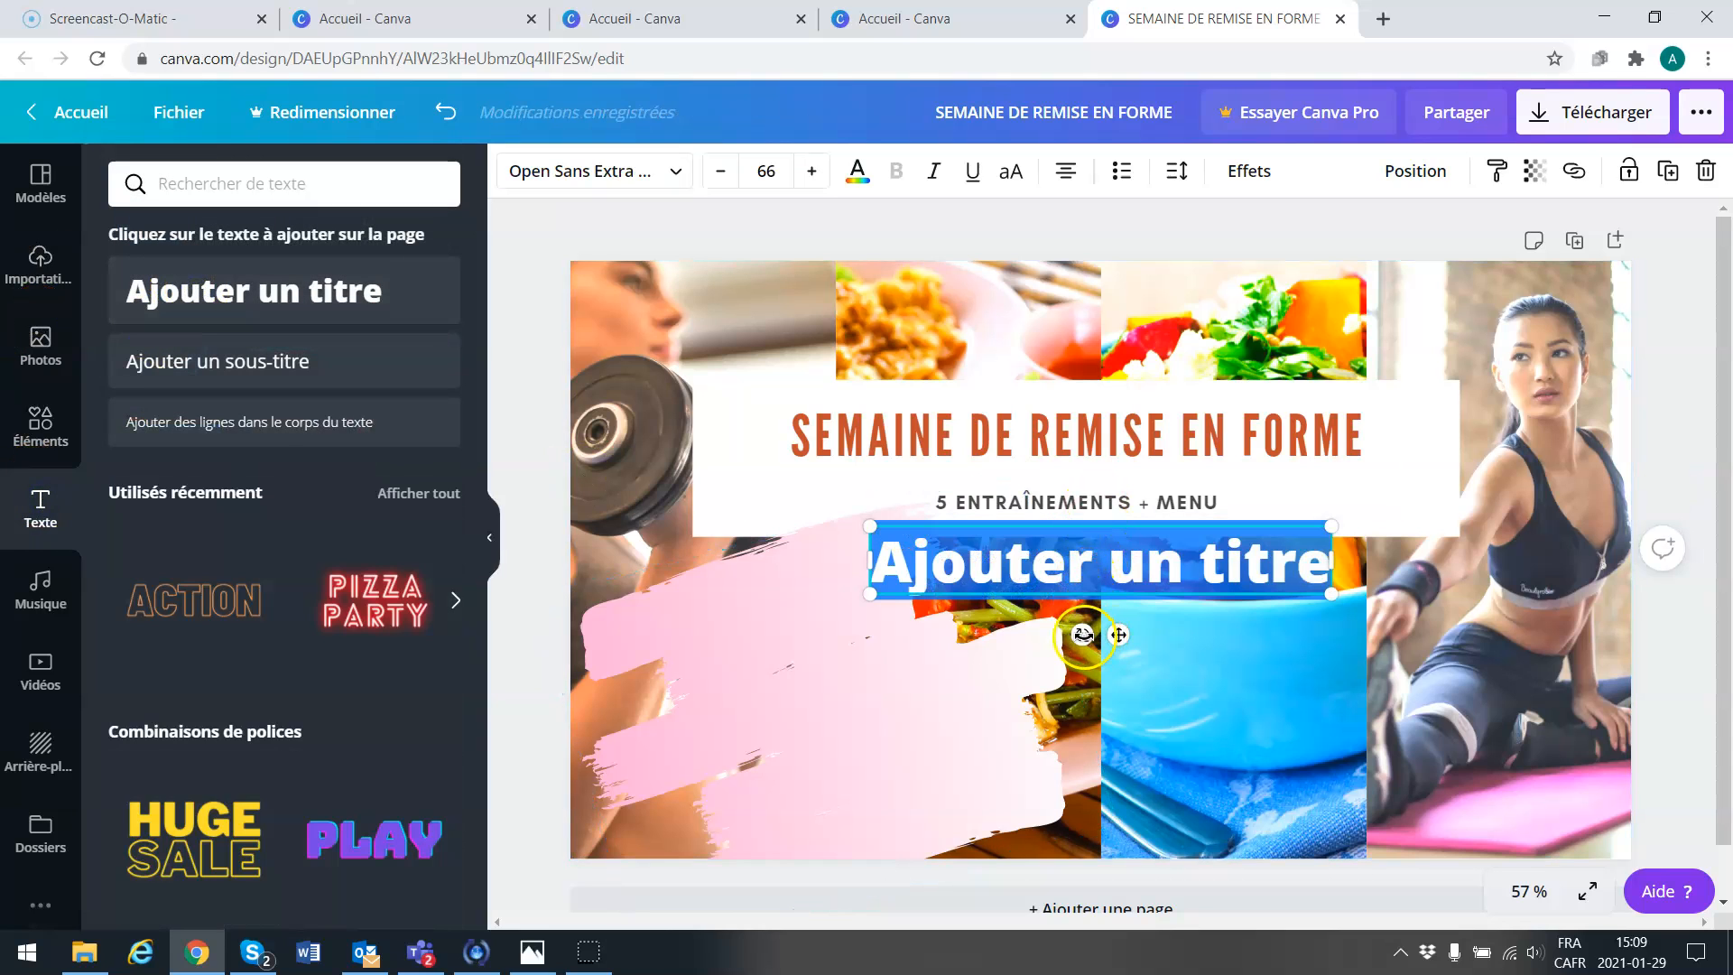
mouse_move(1123, 634)
mouse_down()
mouse_move(851, 728)
mouse_move(838, 765)
mouse_up()
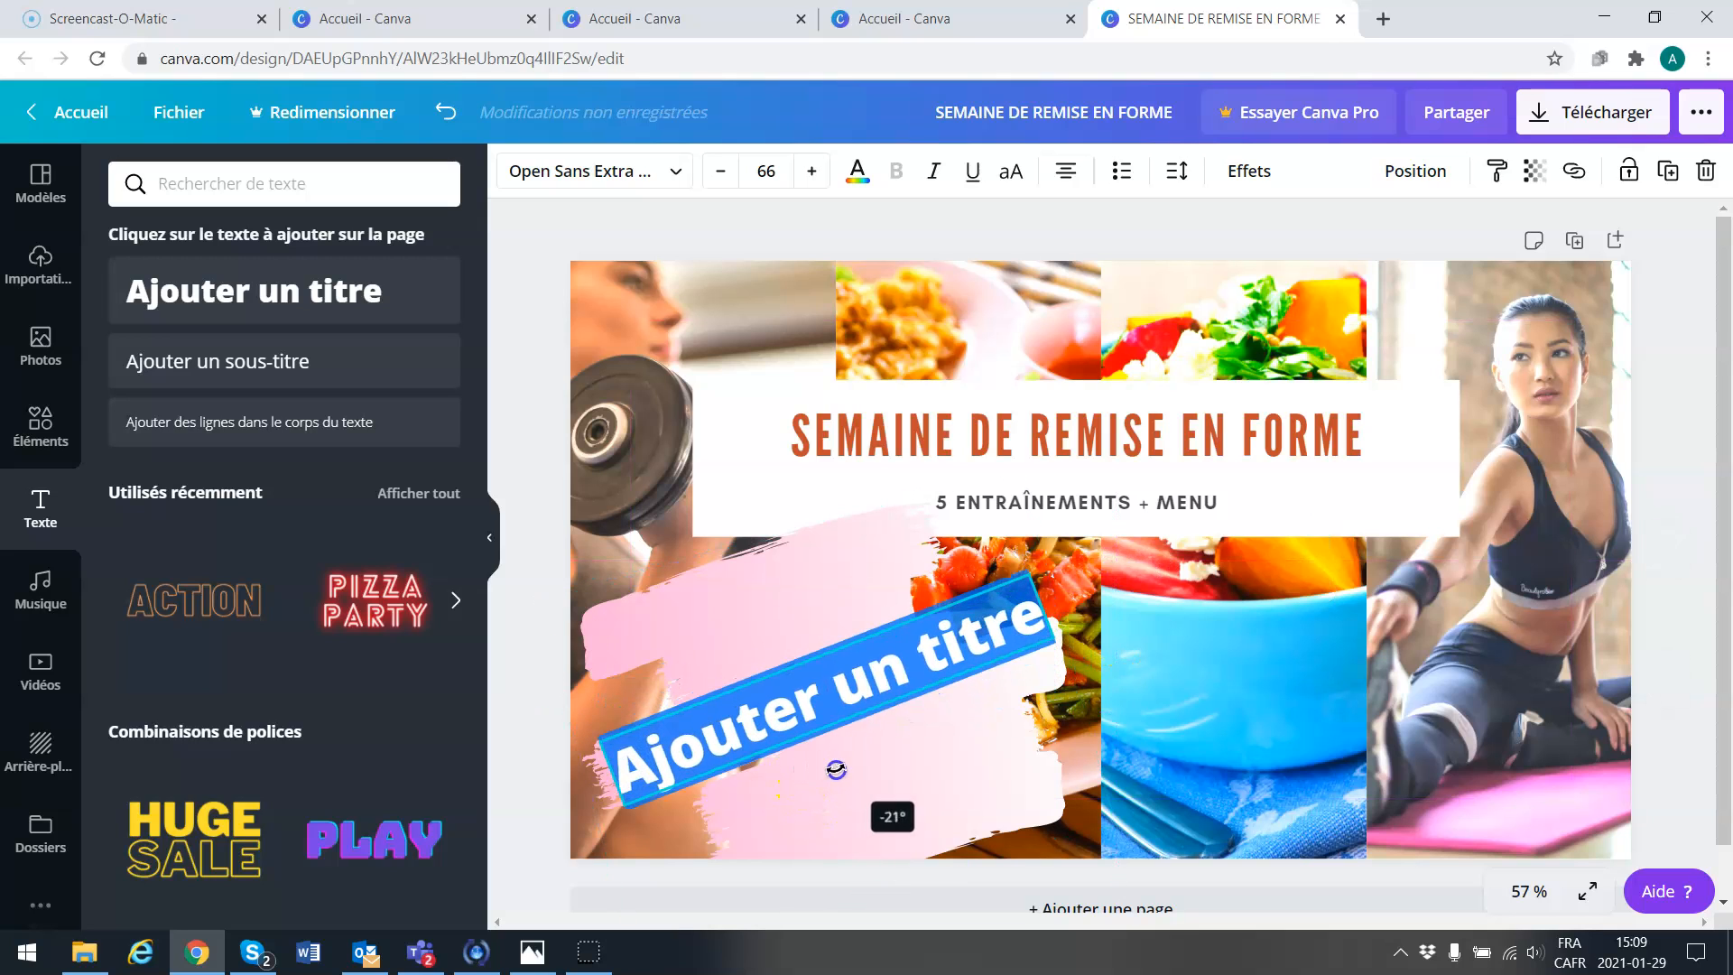
Step: Replace the tilted title's placeholder with "GRATUIT" and "!!!" on a second line
click(792, 722)
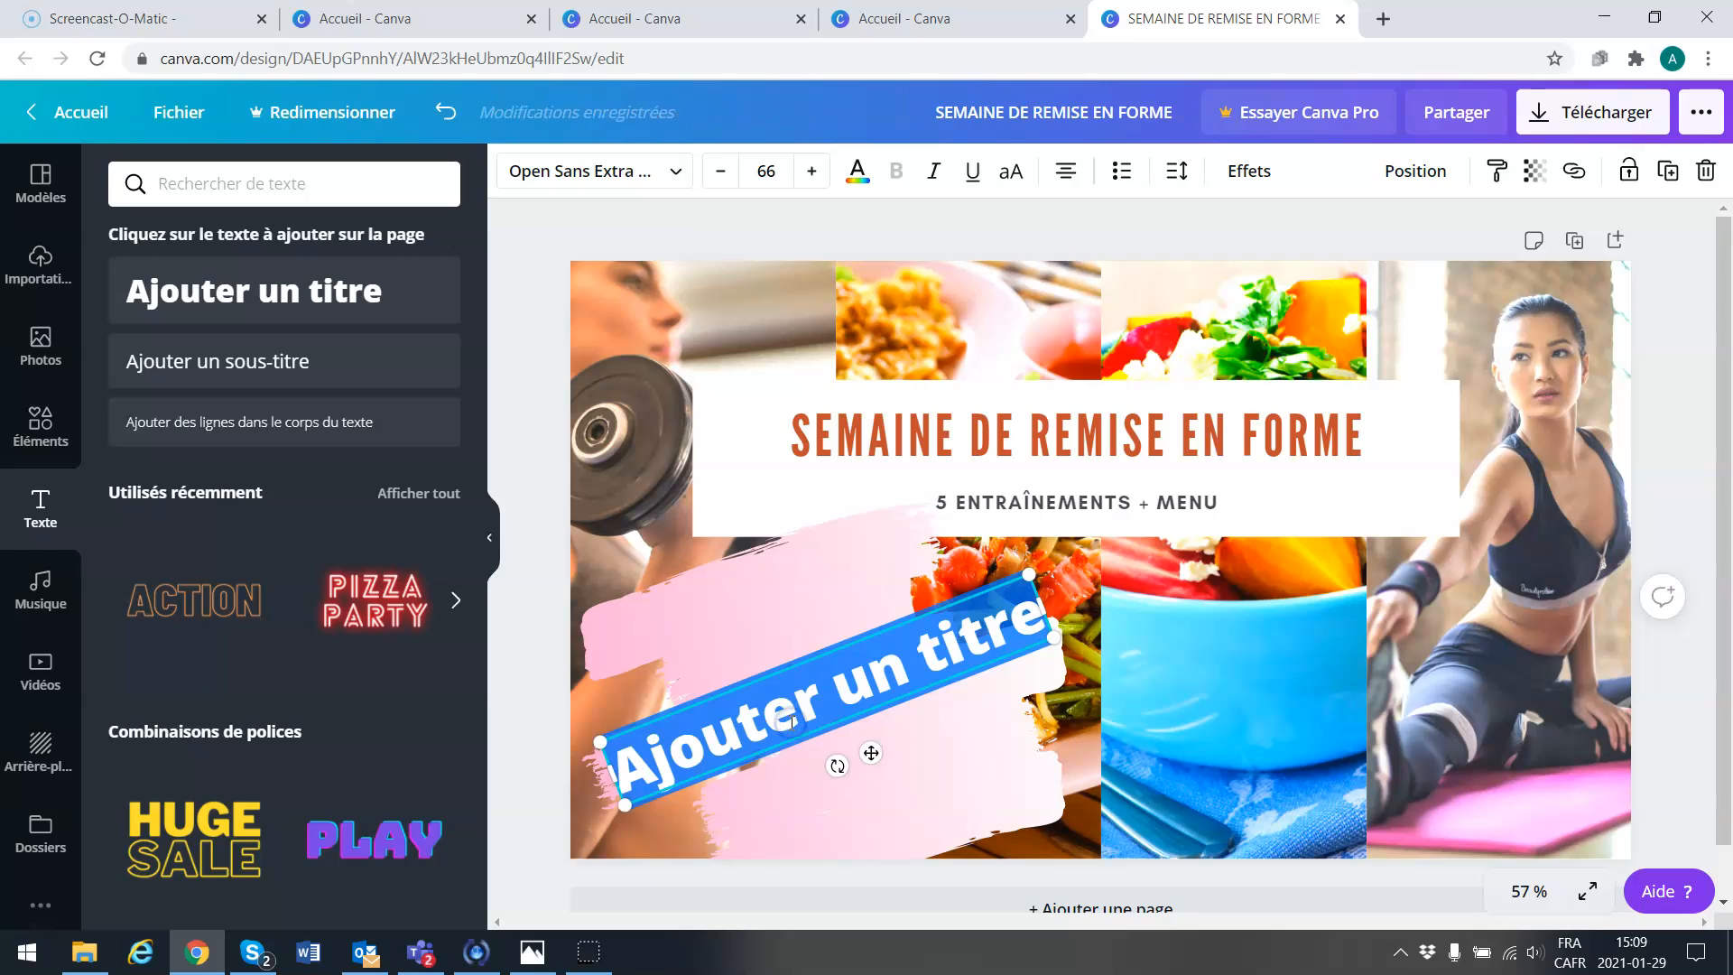
text(GRATUIT)
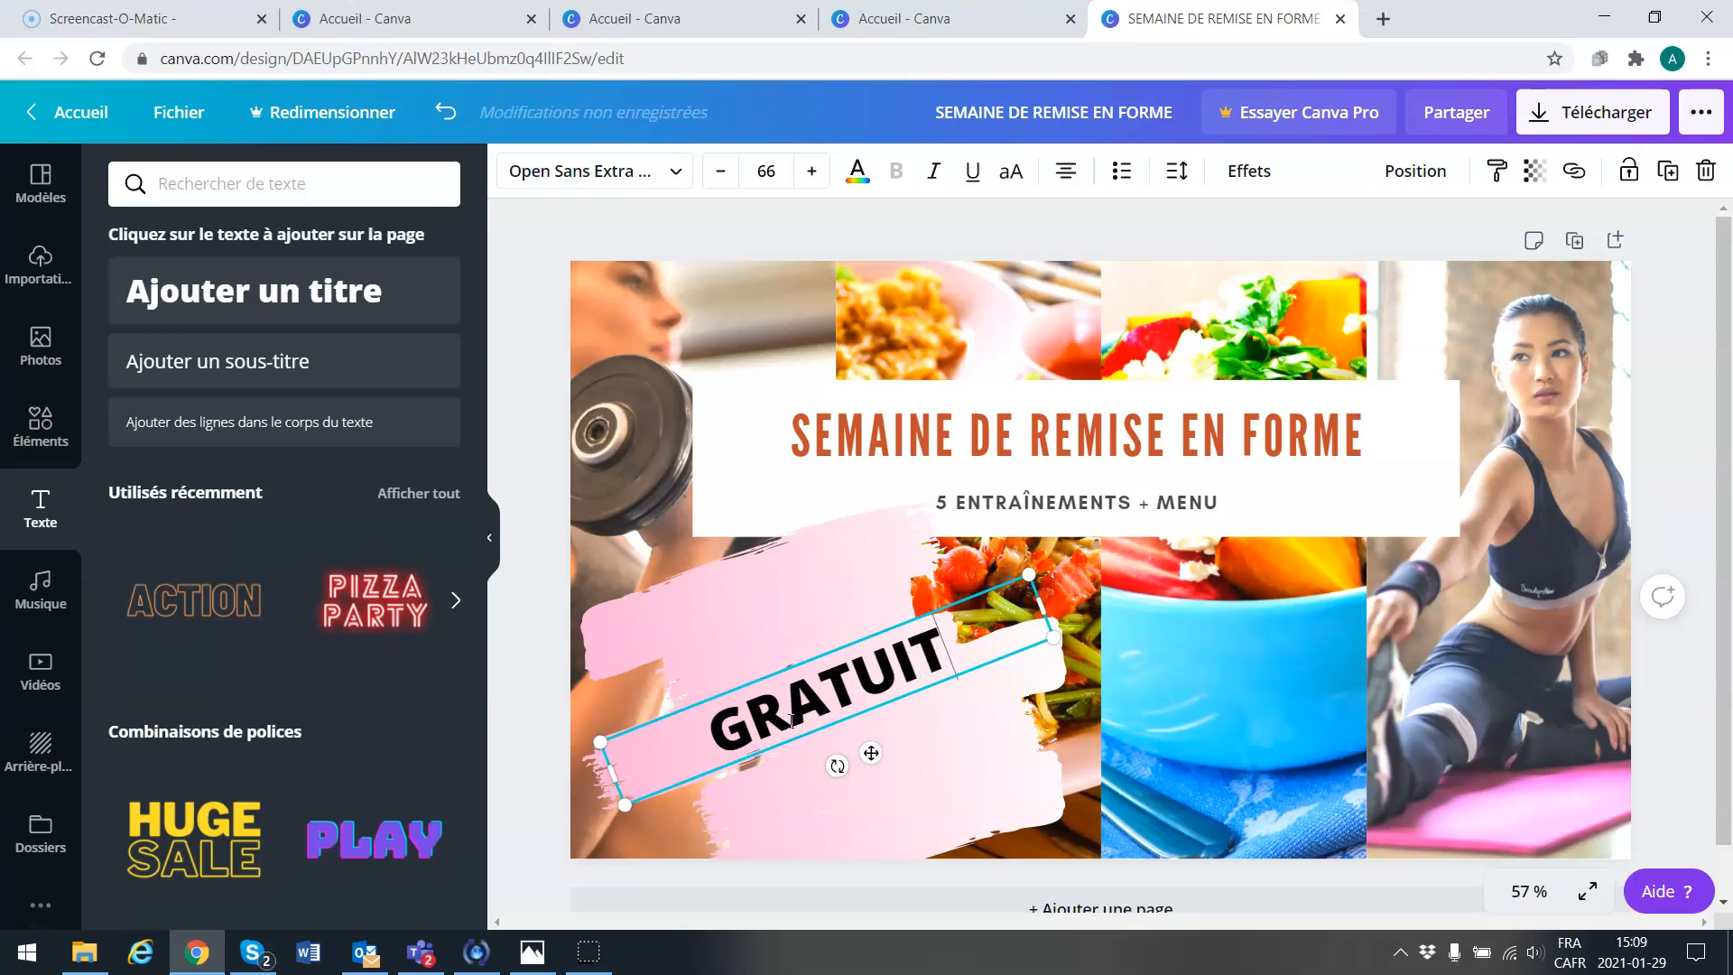
key(Return)
text(???)
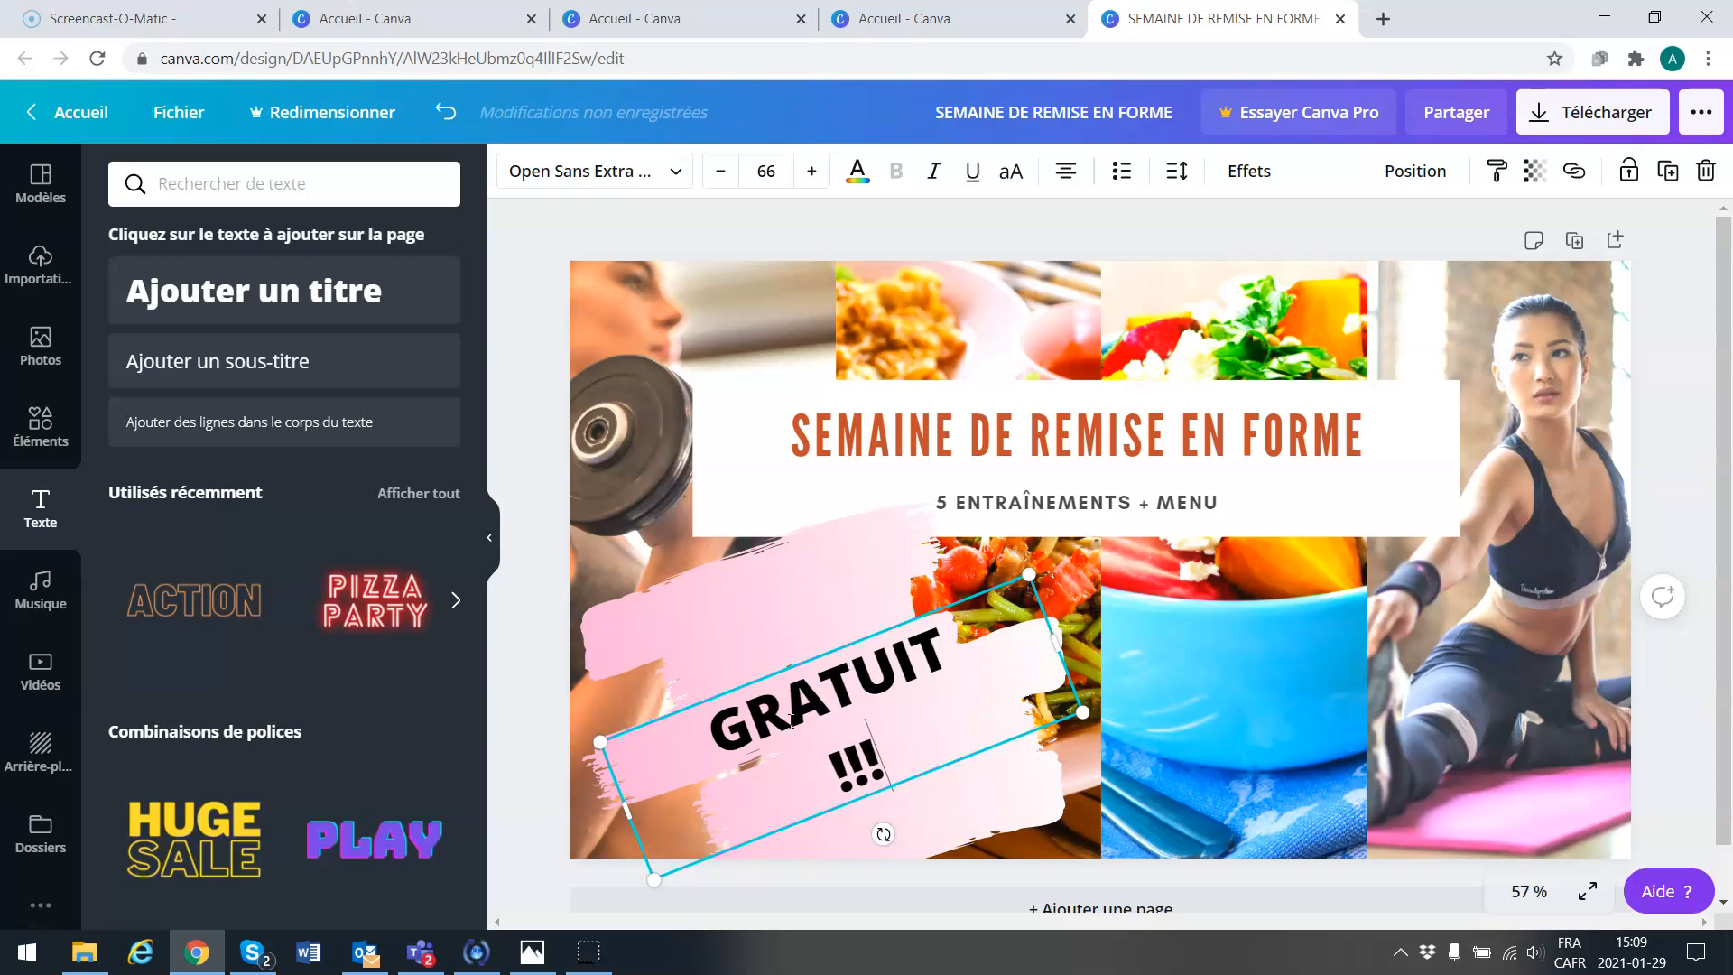
Step: Adjust the brush stroke's position slightly and move the "GRATUIT !!!" text a little downward on it
click(800, 606)
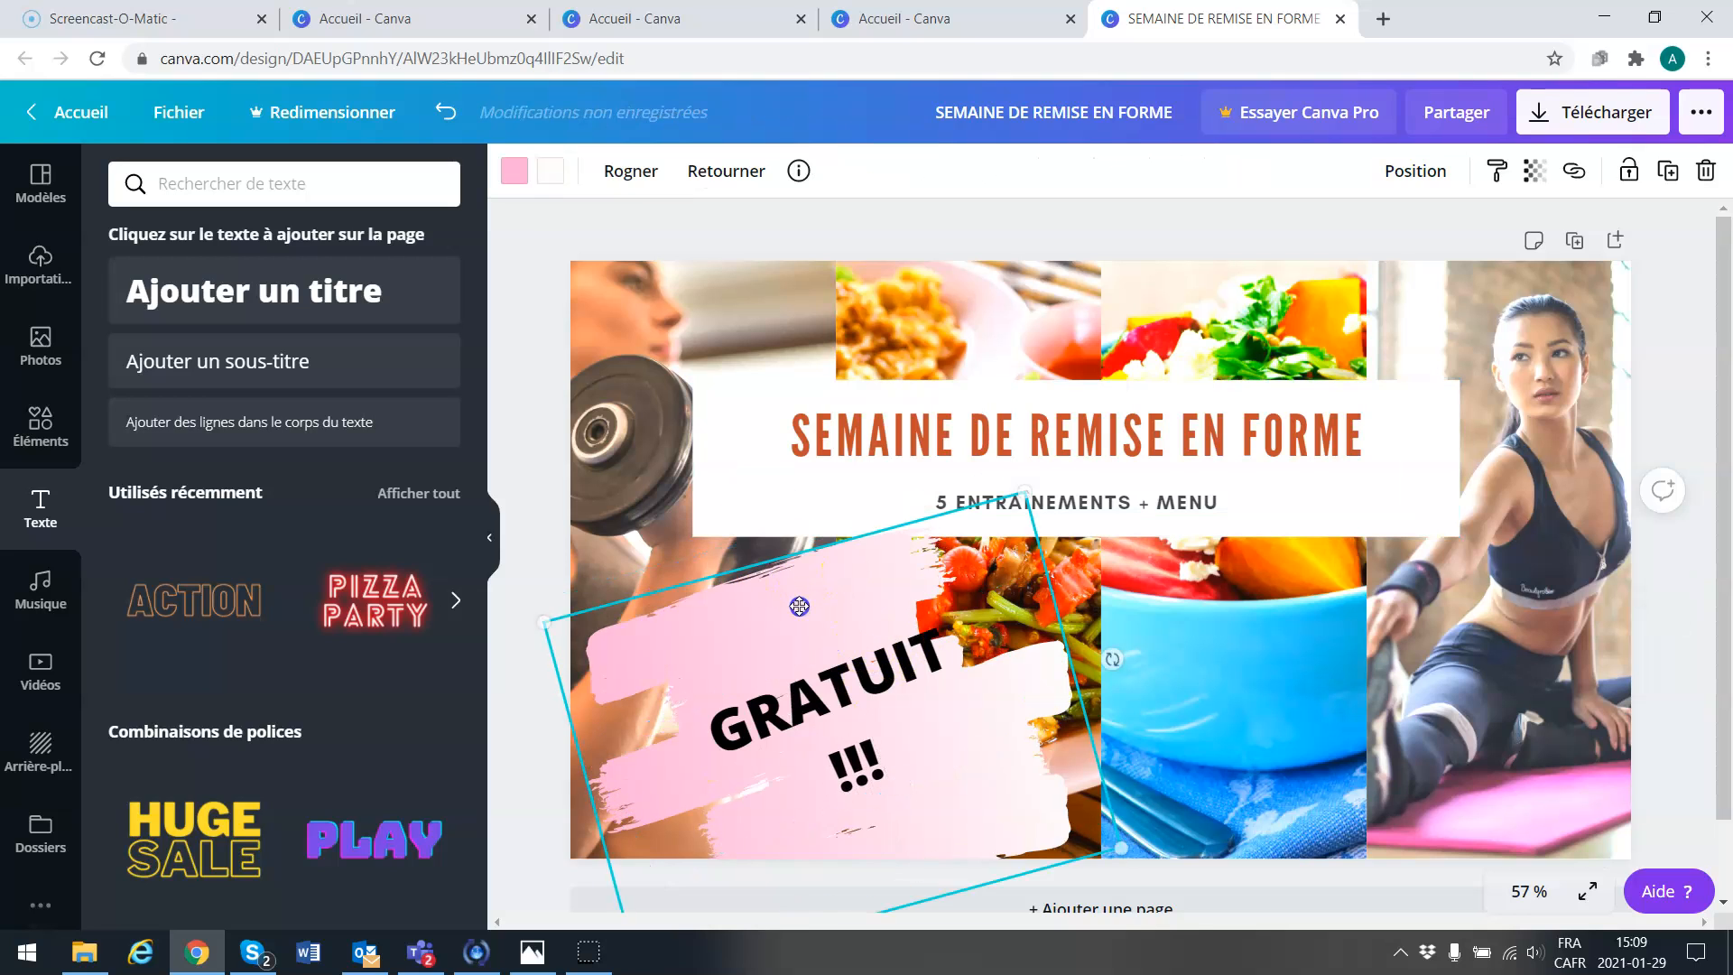
click(820, 700)
mouse_move(820, 699)
mouse_down()
mouse_move(793, 728)
mouse_move(817, 728)
mouse_up()
click(870, 856)
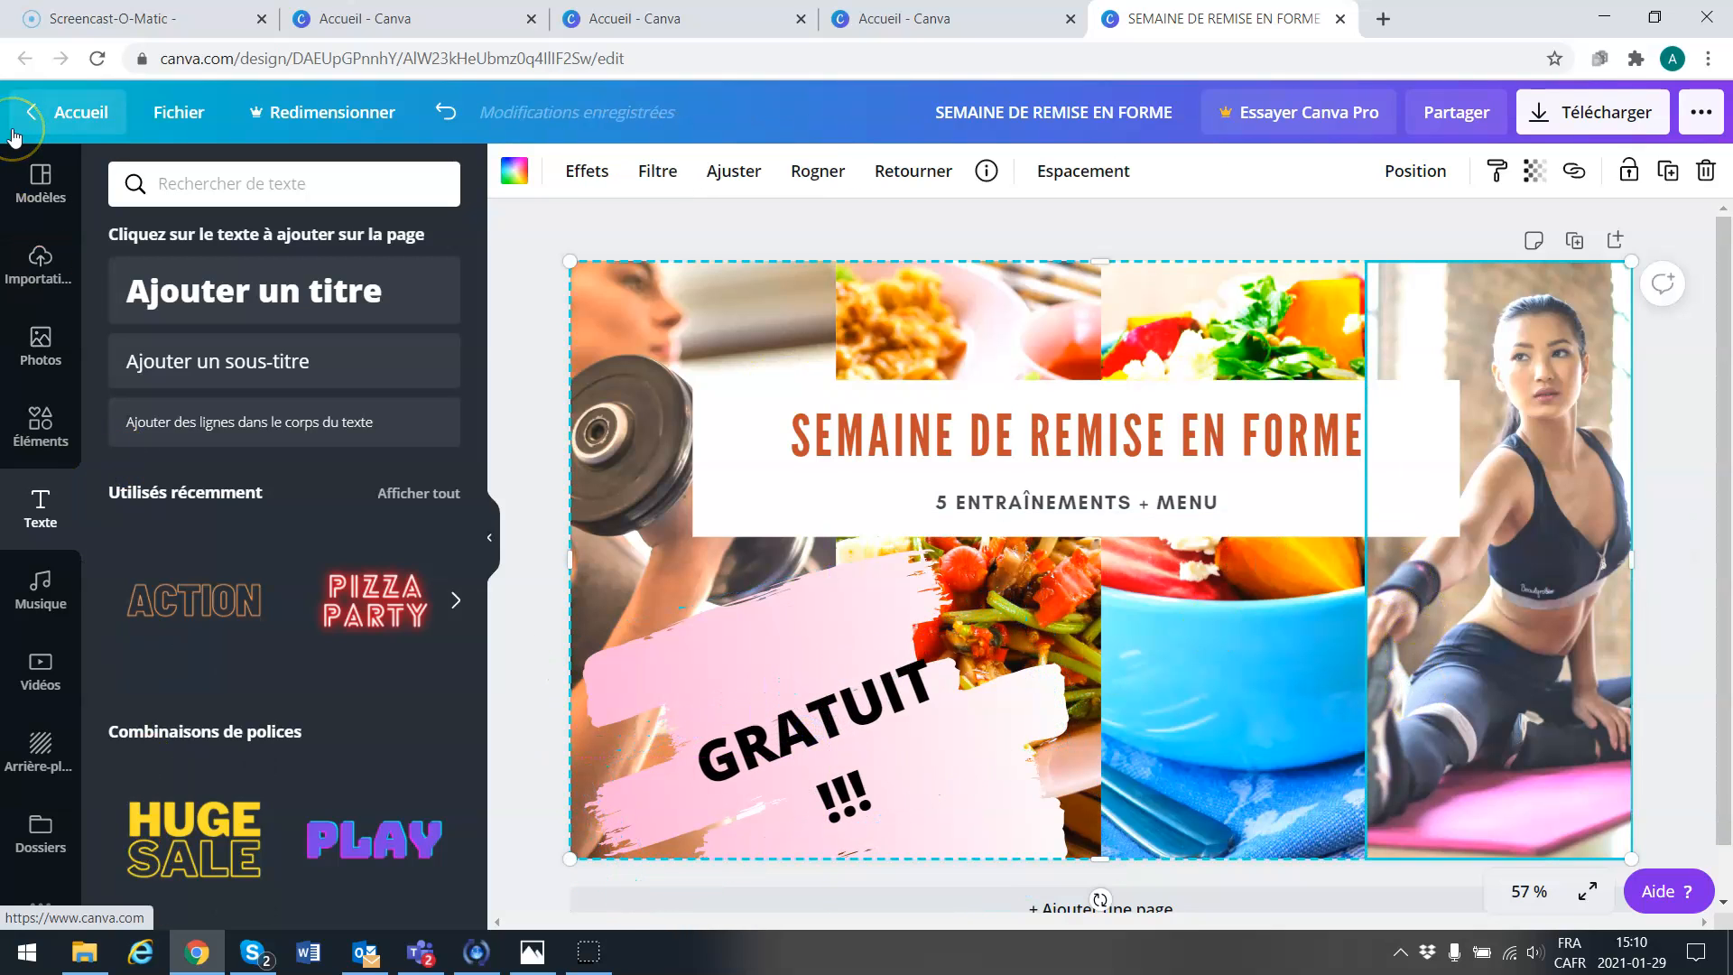
Step: Add a circle from the Formes elements in the cover's lower-right area and colour it black
click(34, 428)
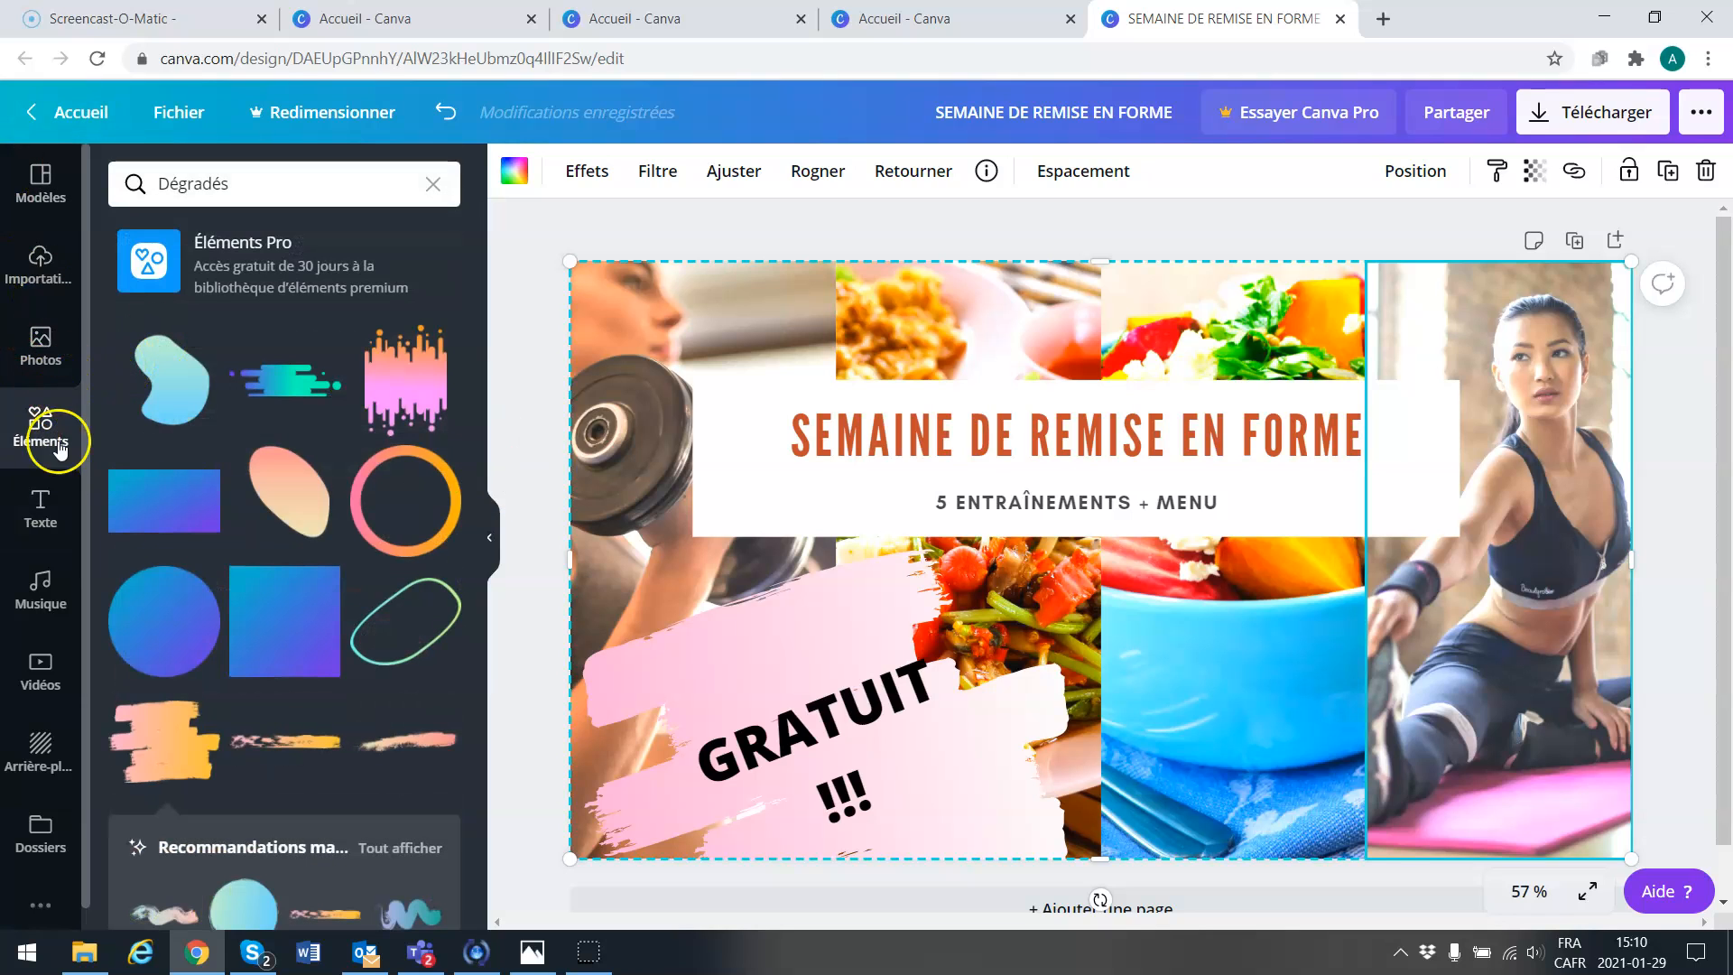
click(433, 183)
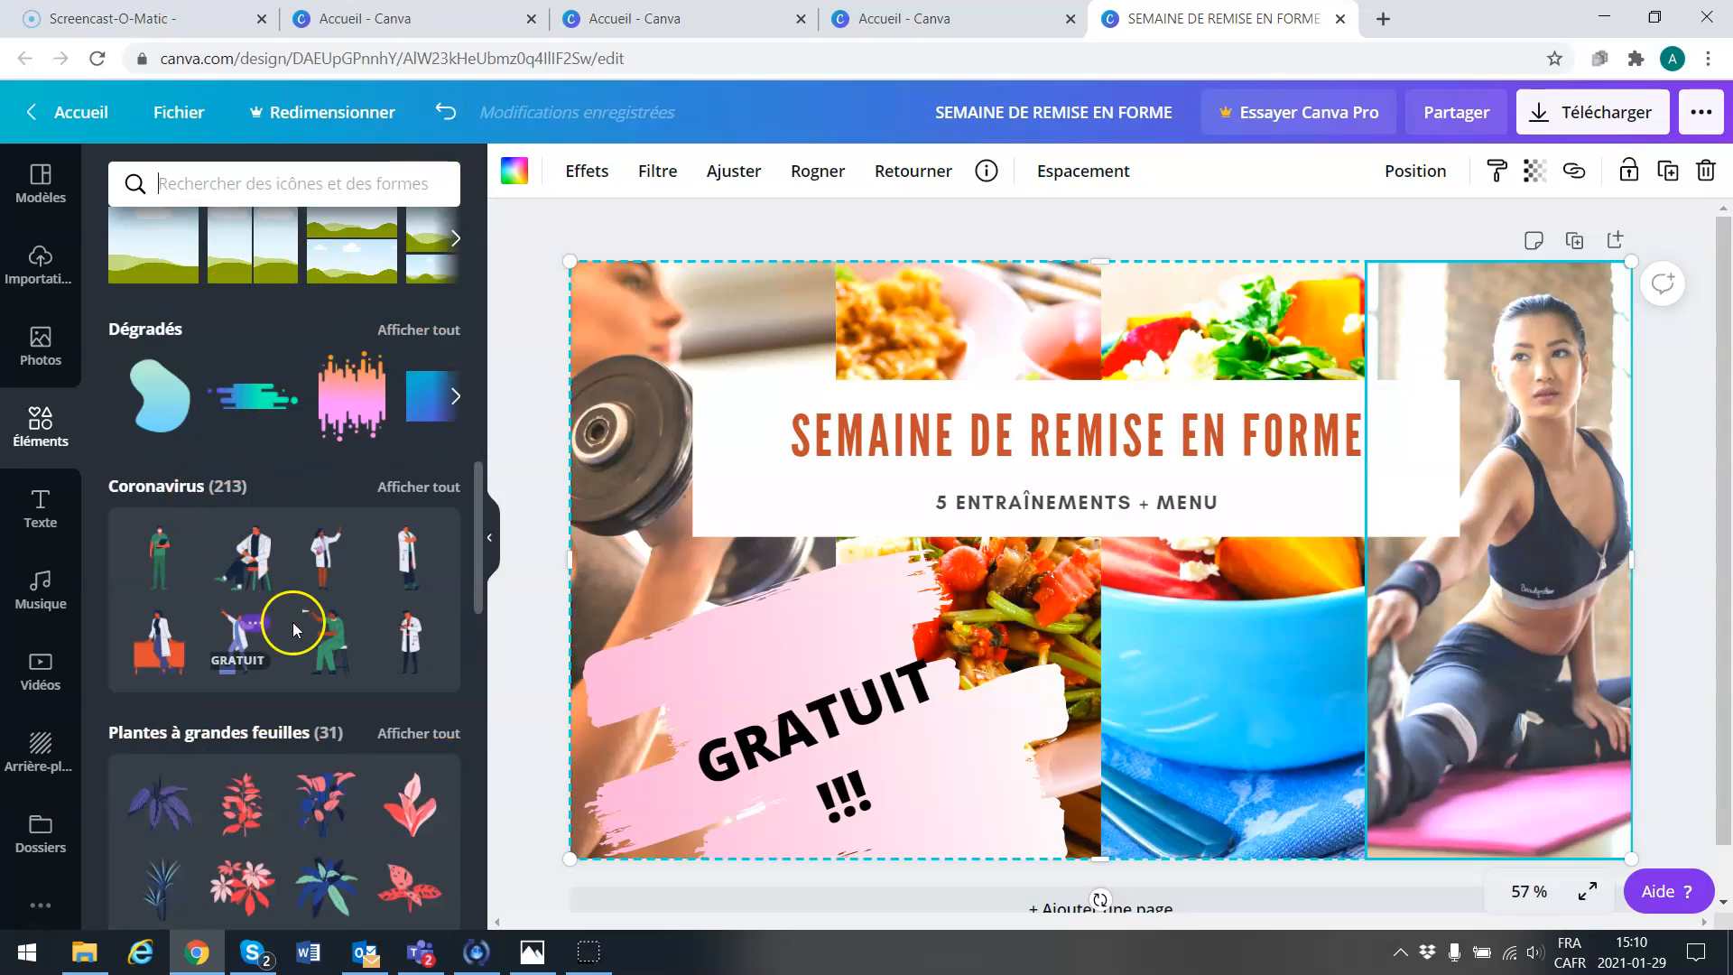
scroll(290, 614, up, 8)
scroll(295, 608, up, 3)
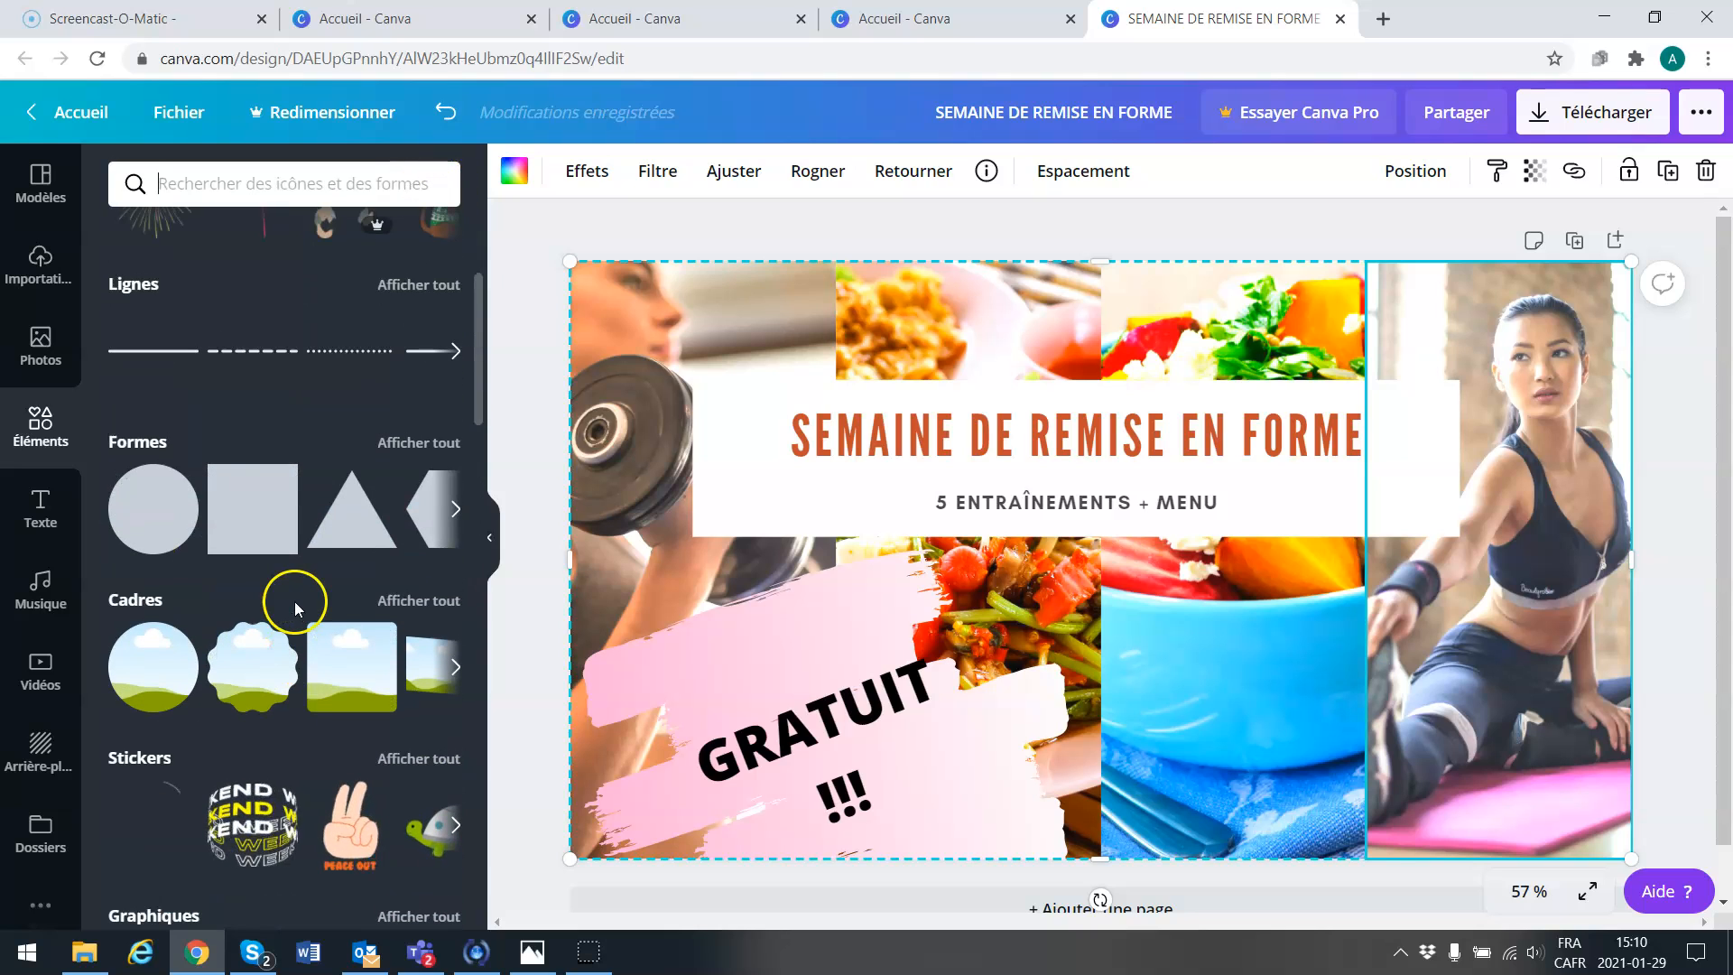
drag(141, 511, 1321, 566)
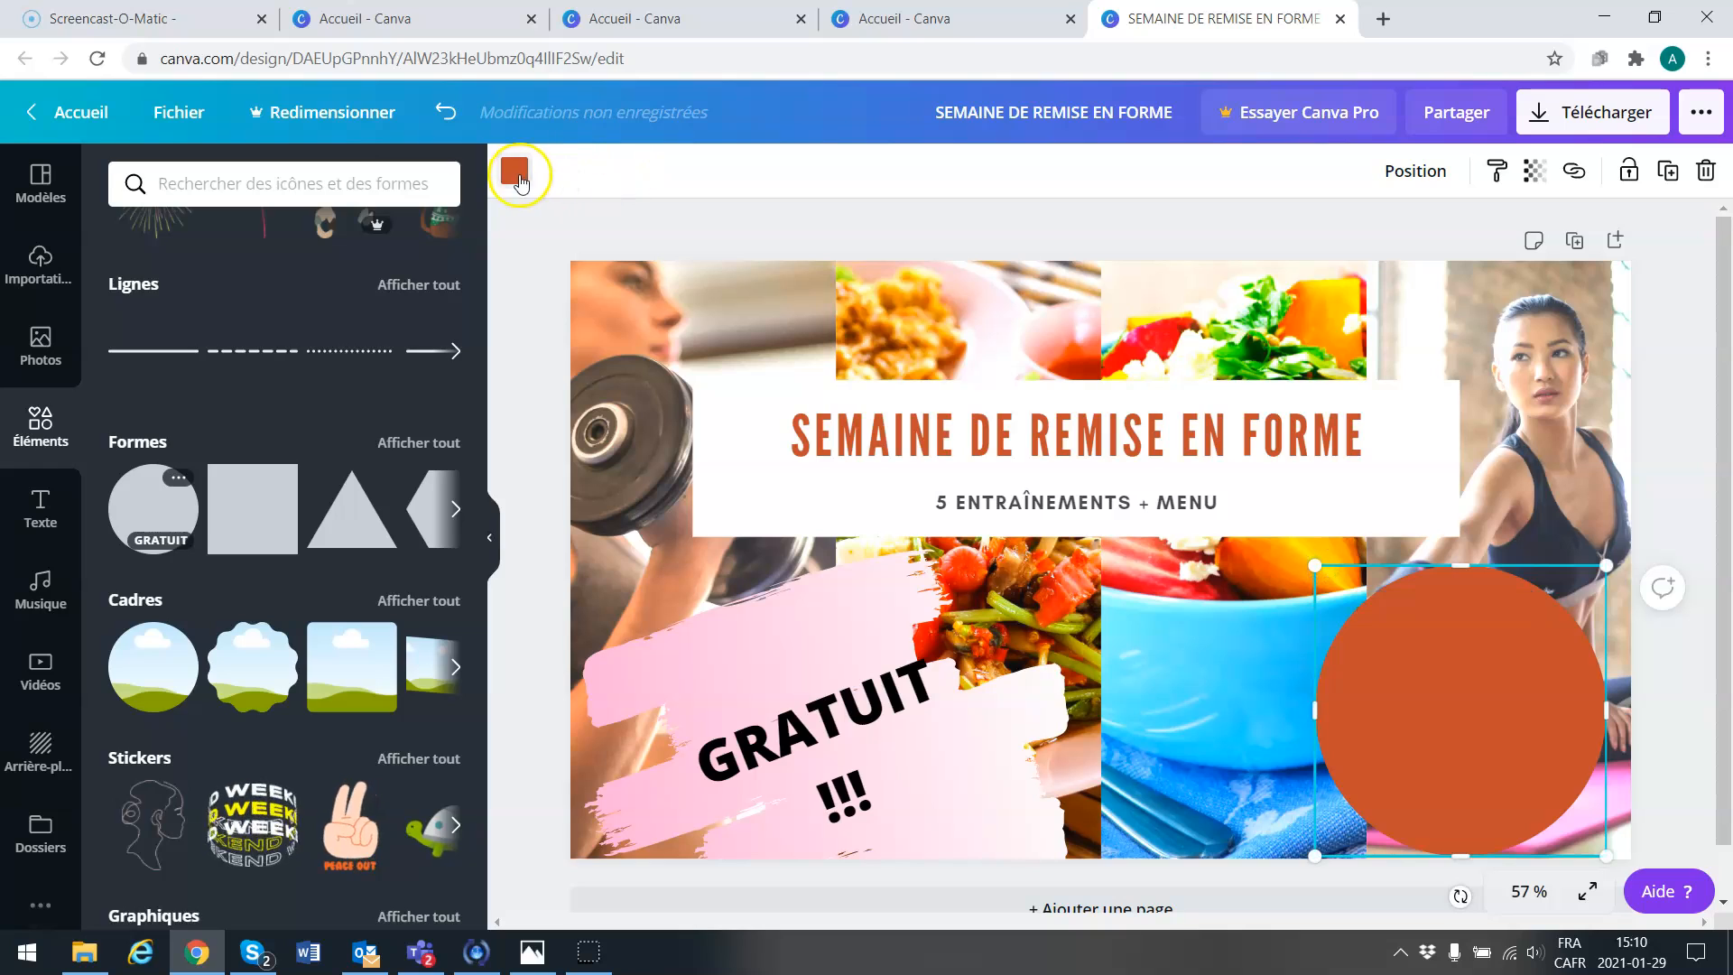
click(514, 171)
click(133, 398)
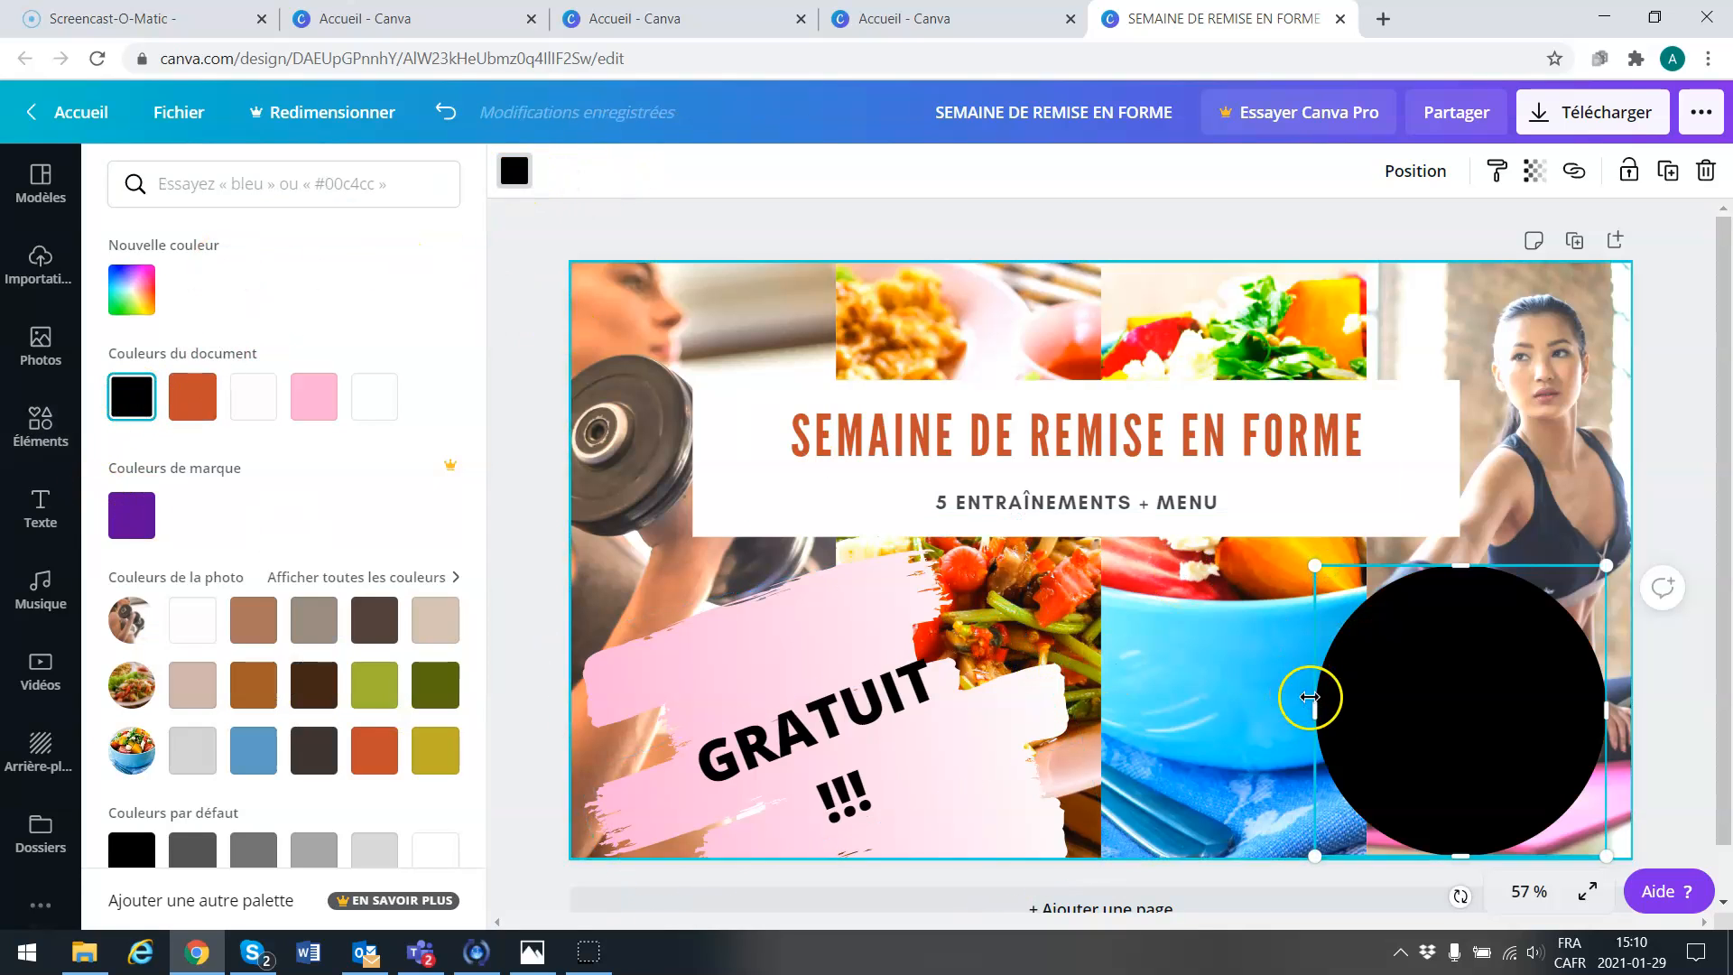
Step: Add a subtitle text, place it on the black circle and clear its placeholder wording
click(39, 504)
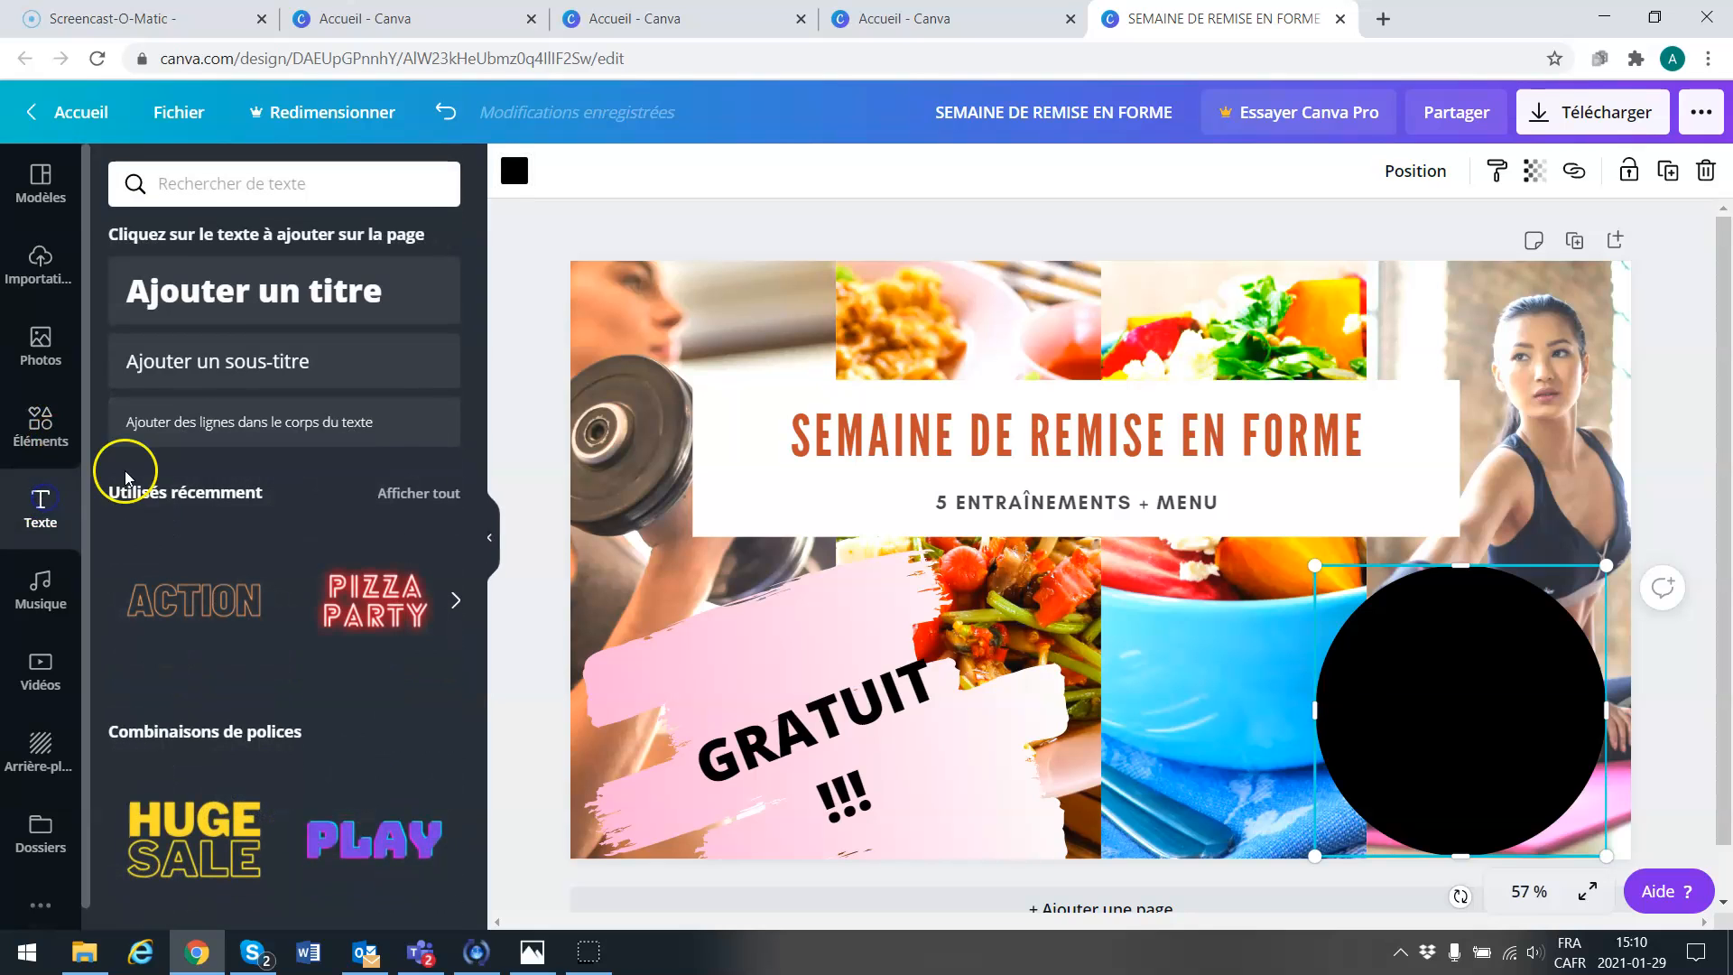
click(220, 364)
double_click(1072, 571)
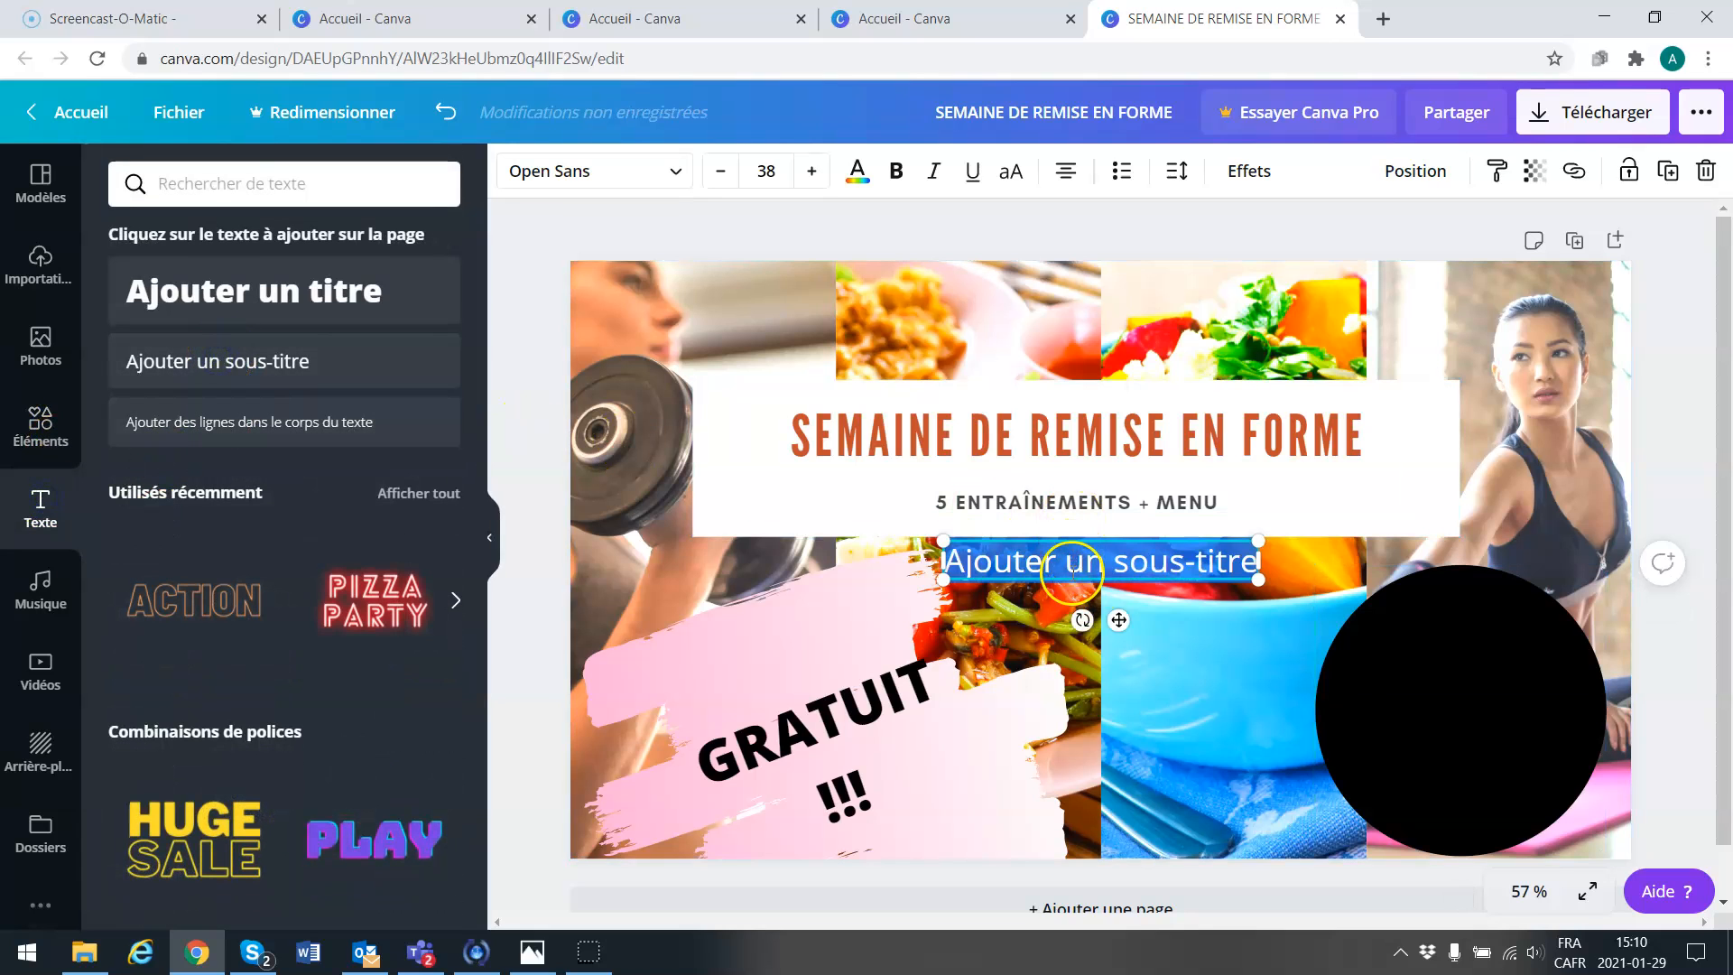
drag(1119, 620, 1491, 733)
double_click(1426, 672)
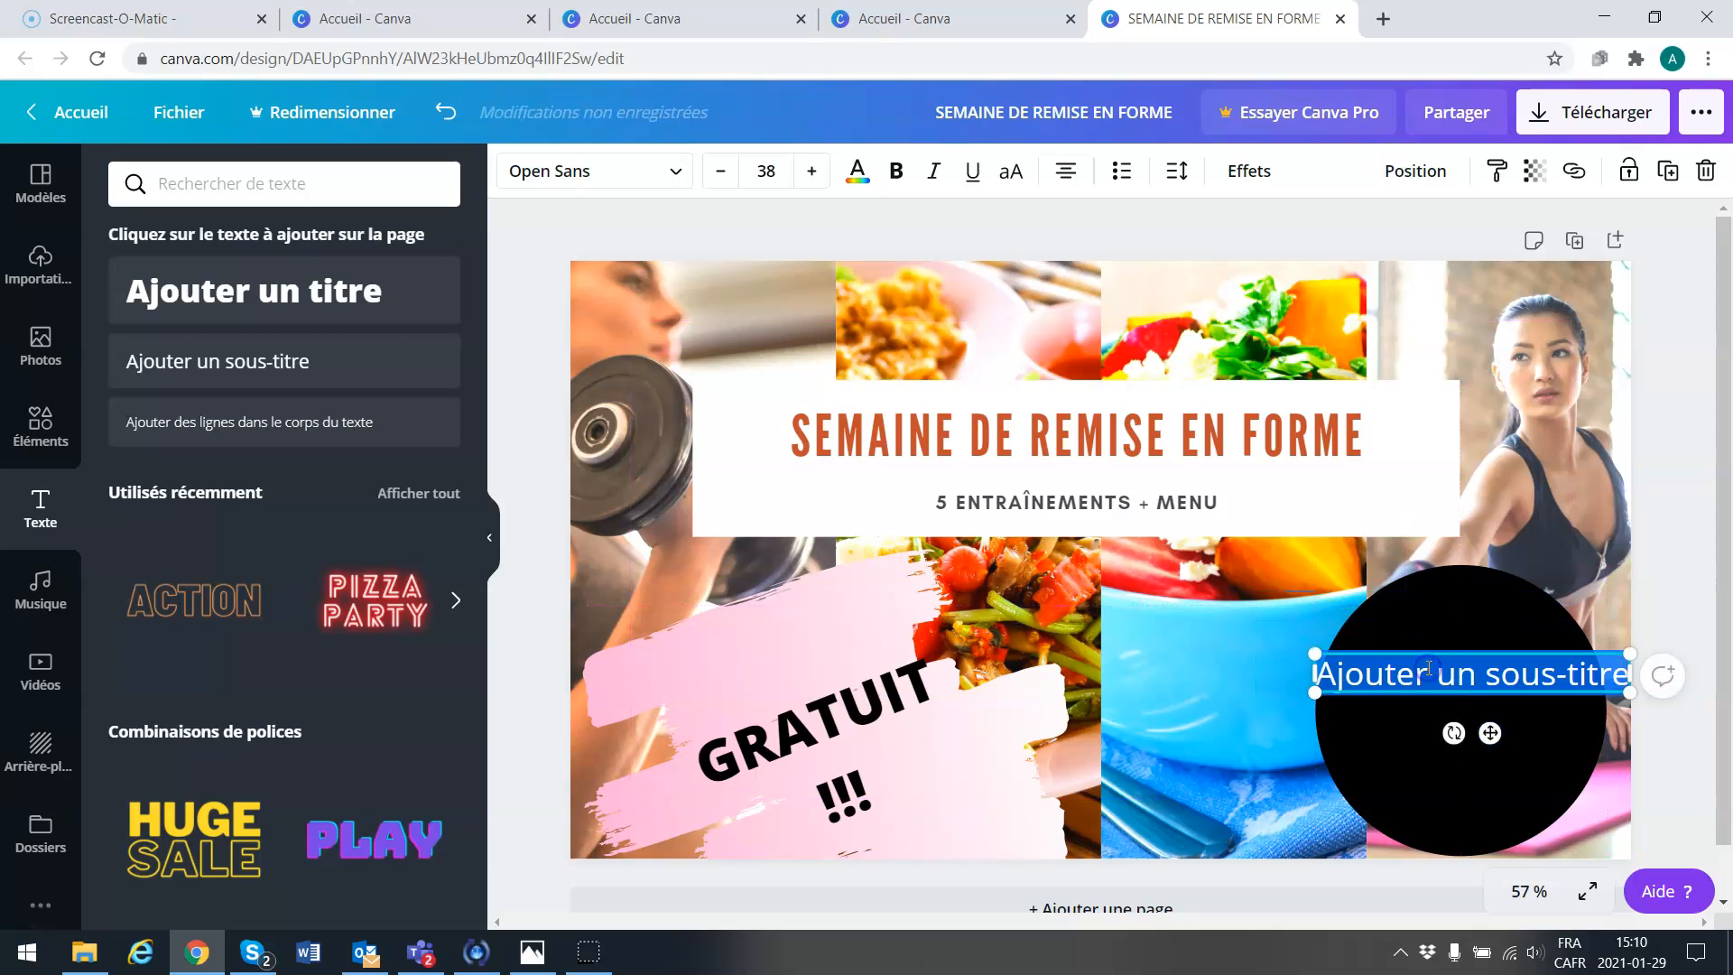
key(BackSpace)
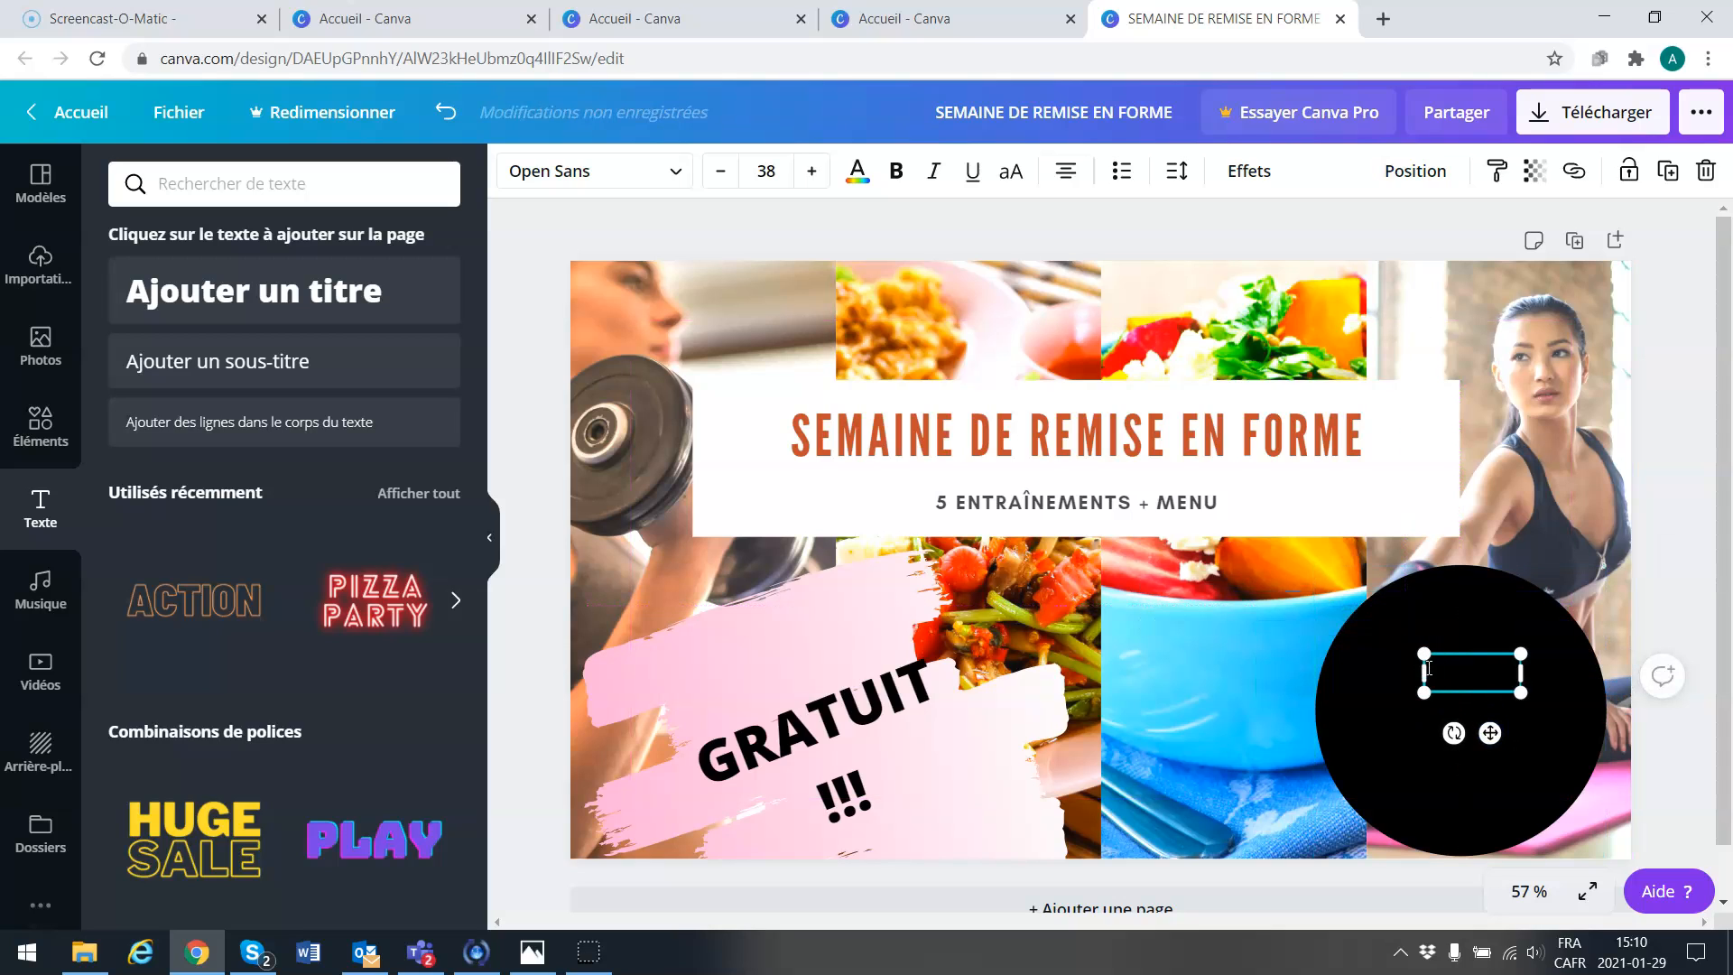
Step: Set the circle's text colour to white and write "INVITE UNE AMIE" in it
click(859, 172)
click(253, 396)
click(1507, 657)
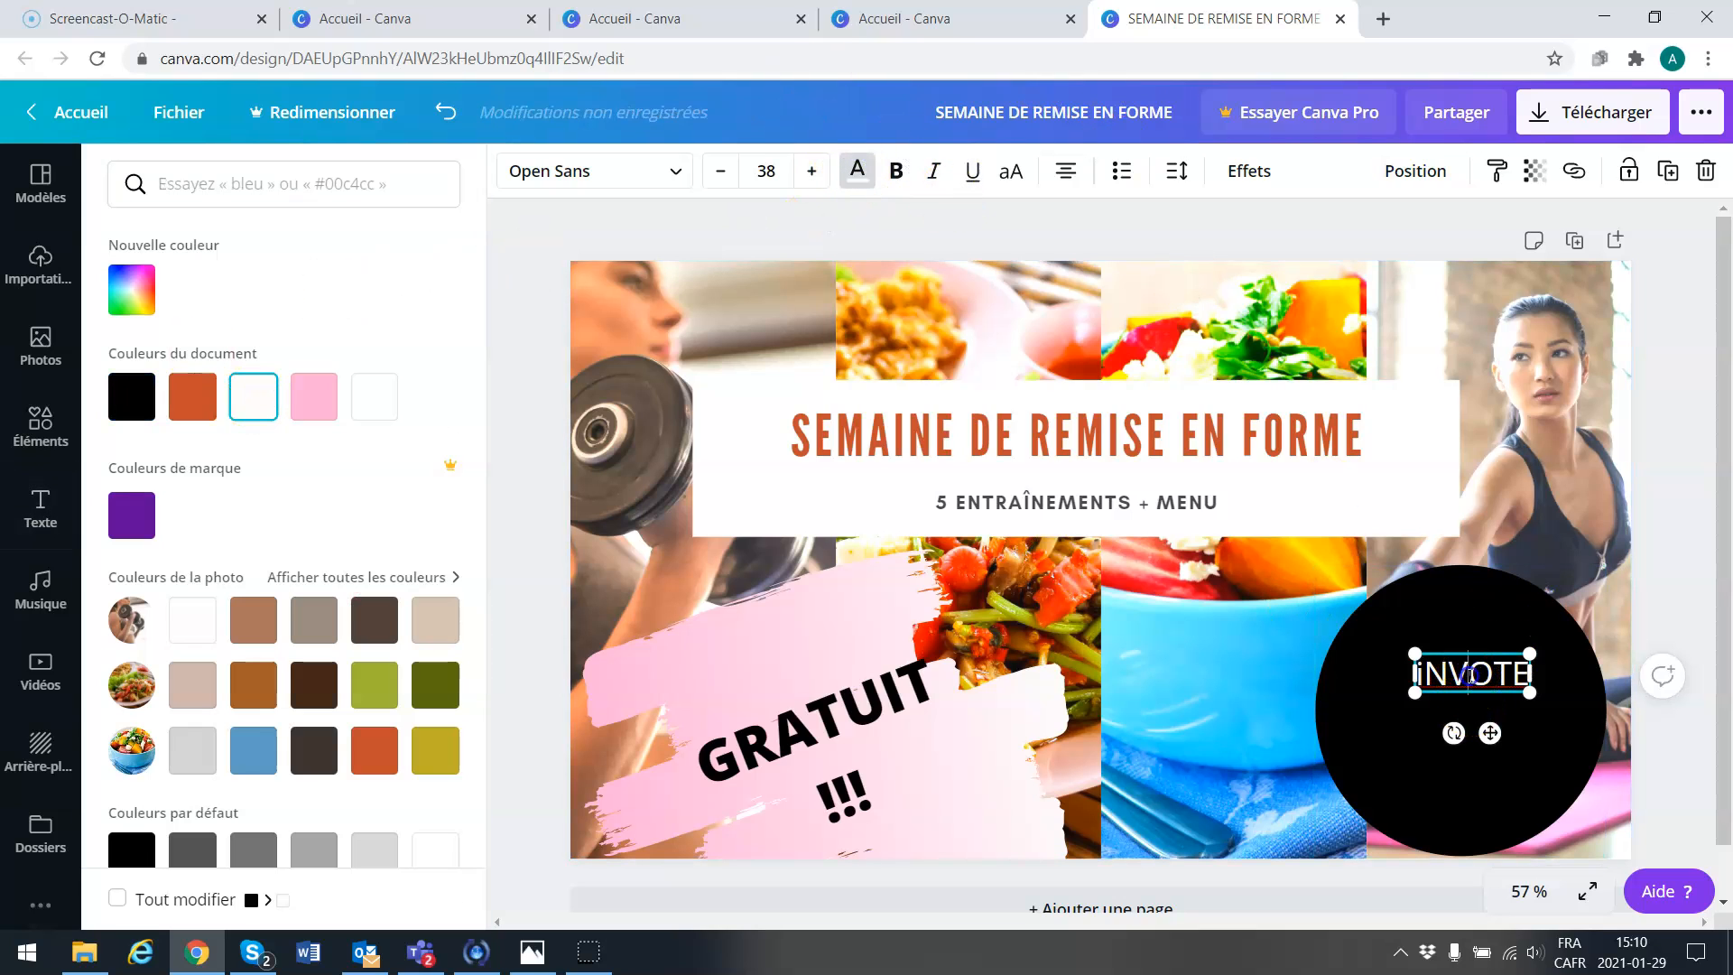
drag(1449, 675, 1495, 675)
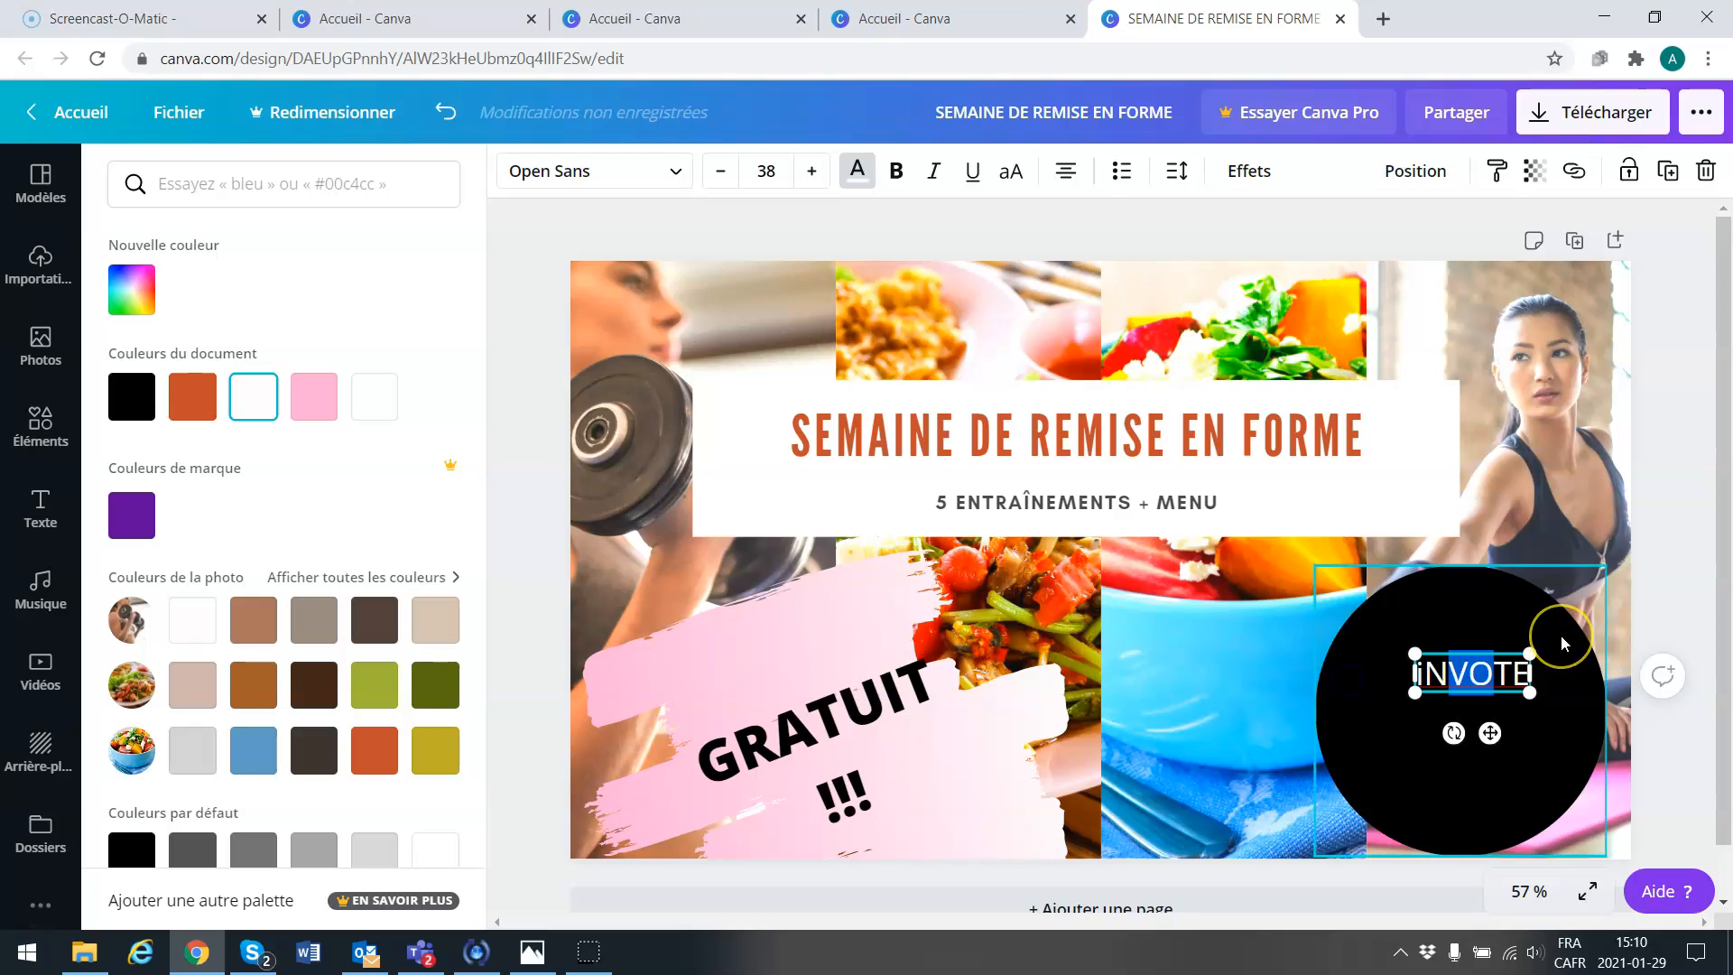
key(BackSpace)
text(VI)
key(Right)
key(Right)
text(UNE AMIE)
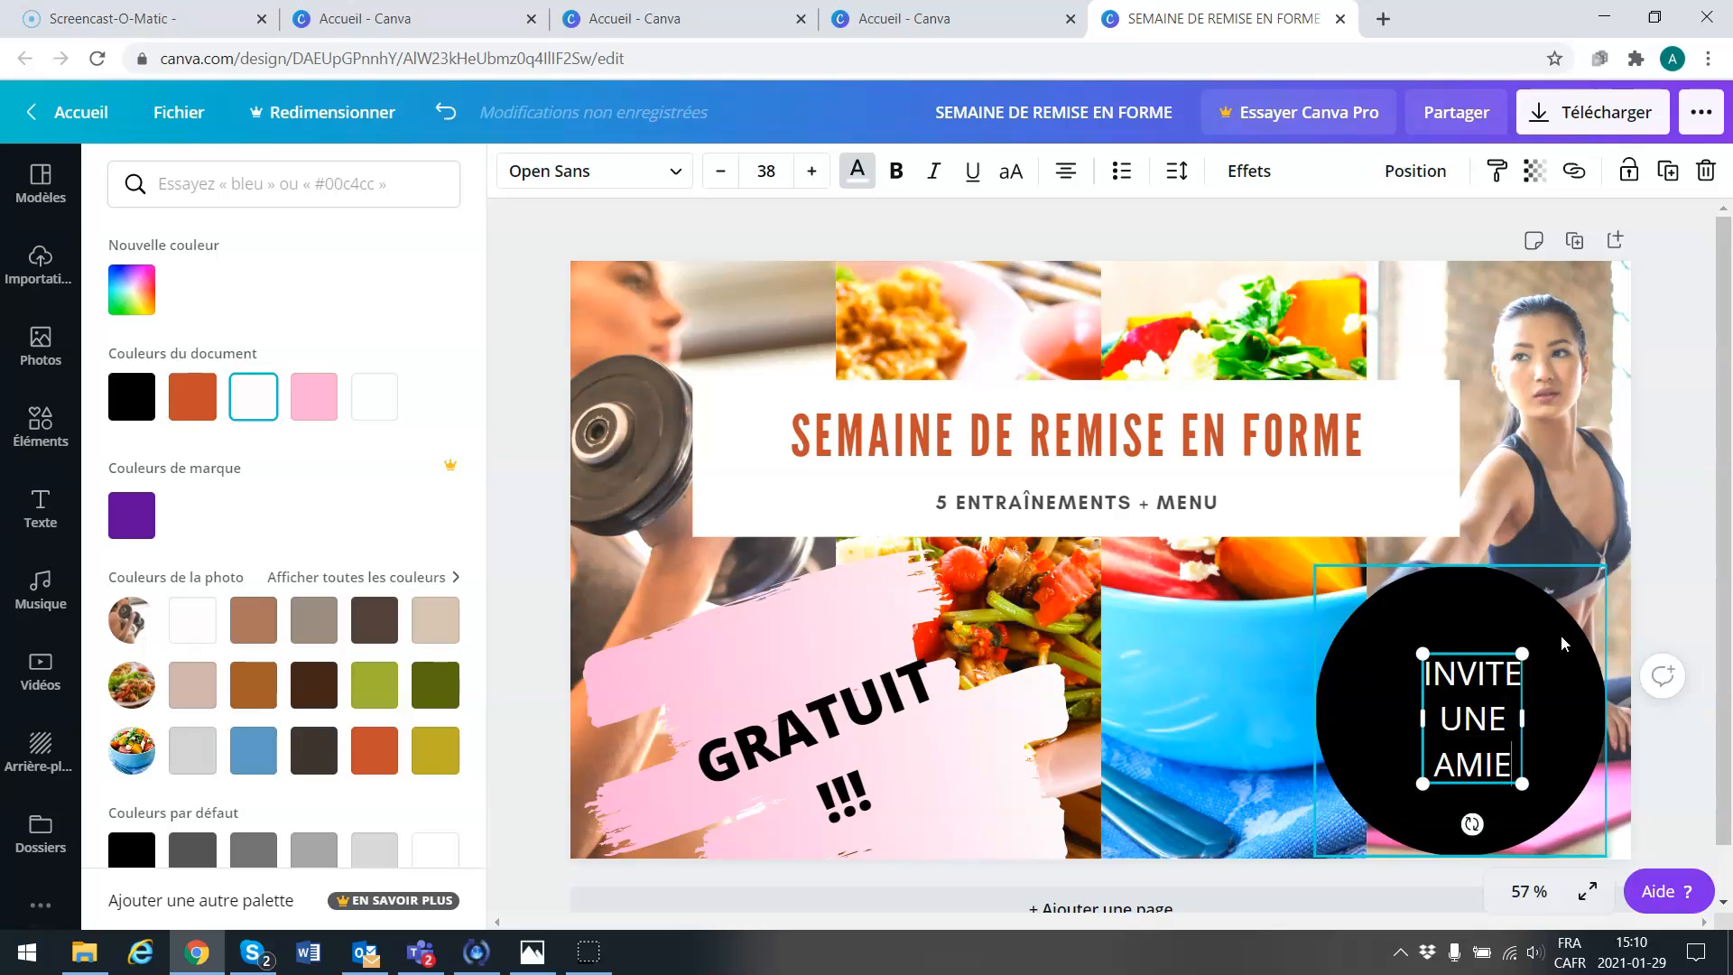
click(653, 736)
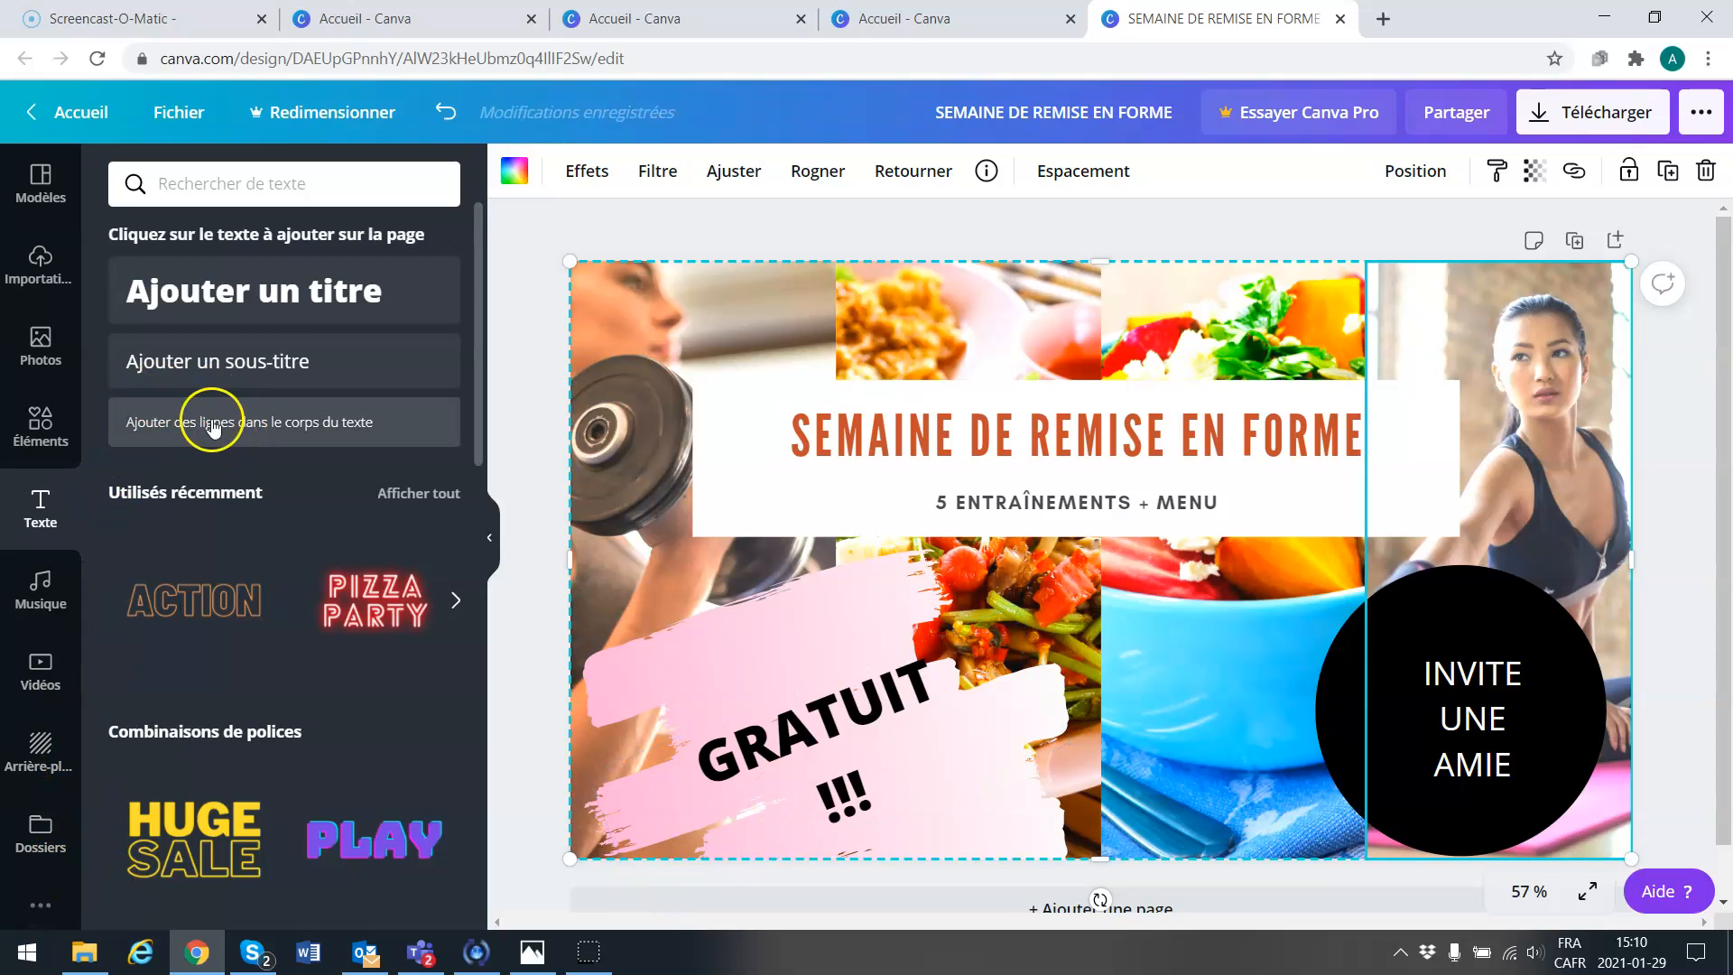
click(1675, 519)
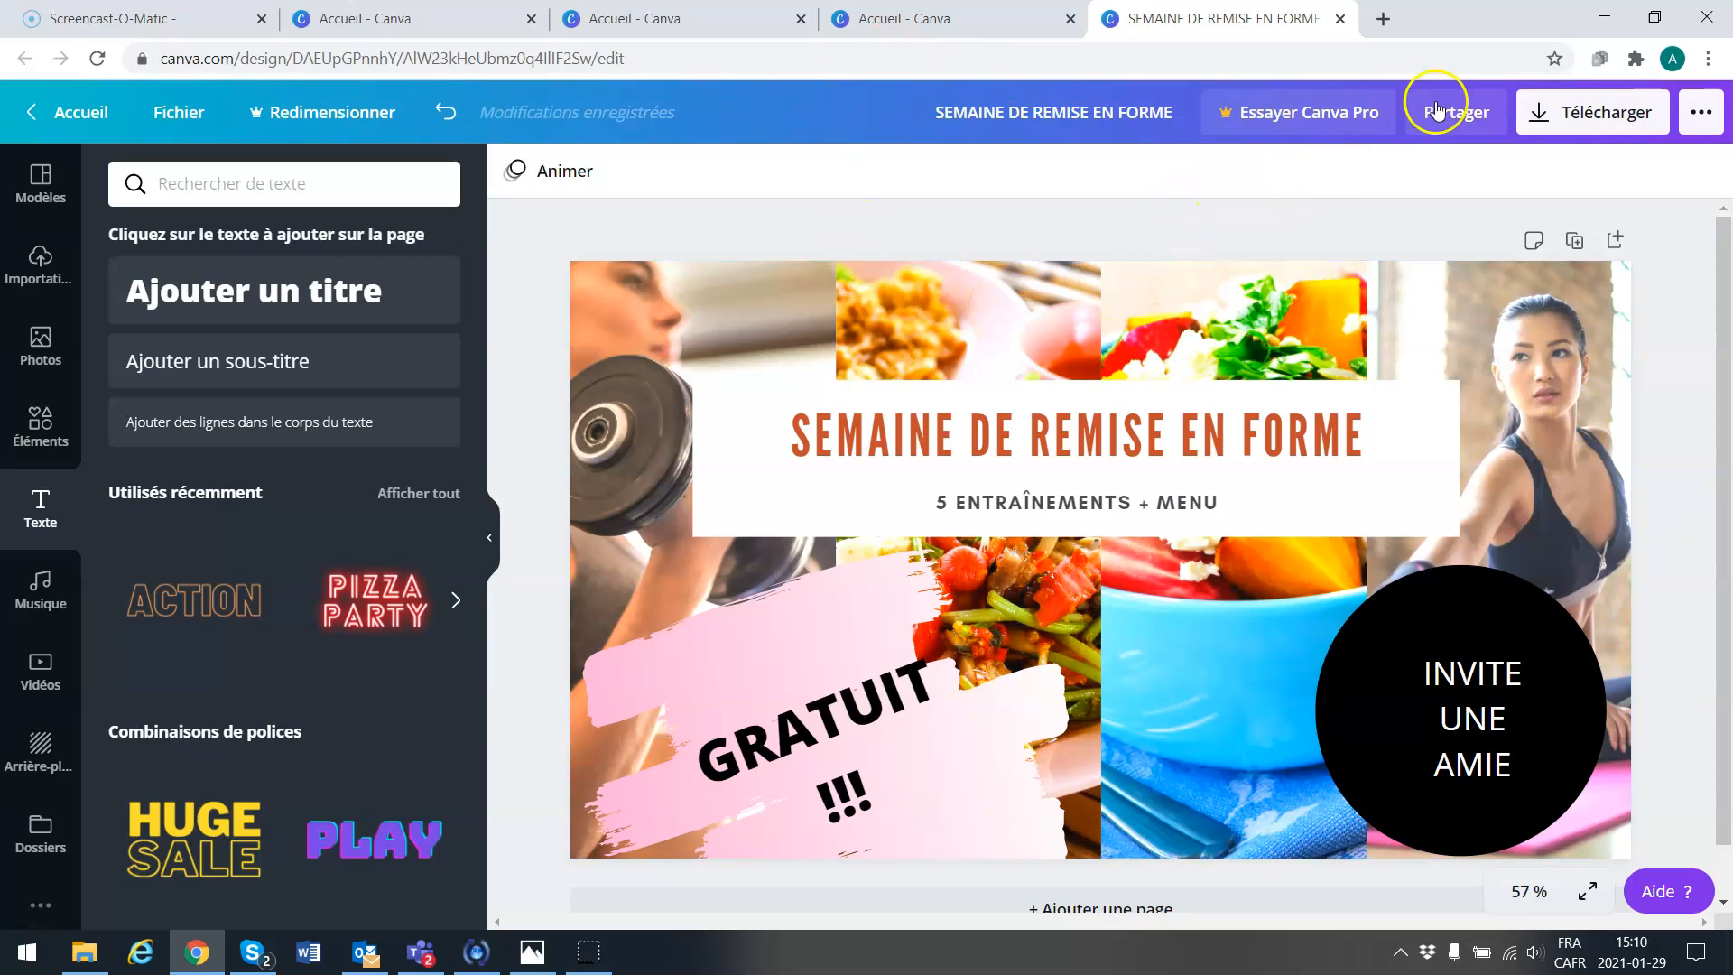
Step: Download the finished cover as a PNG file
click(1555, 118)
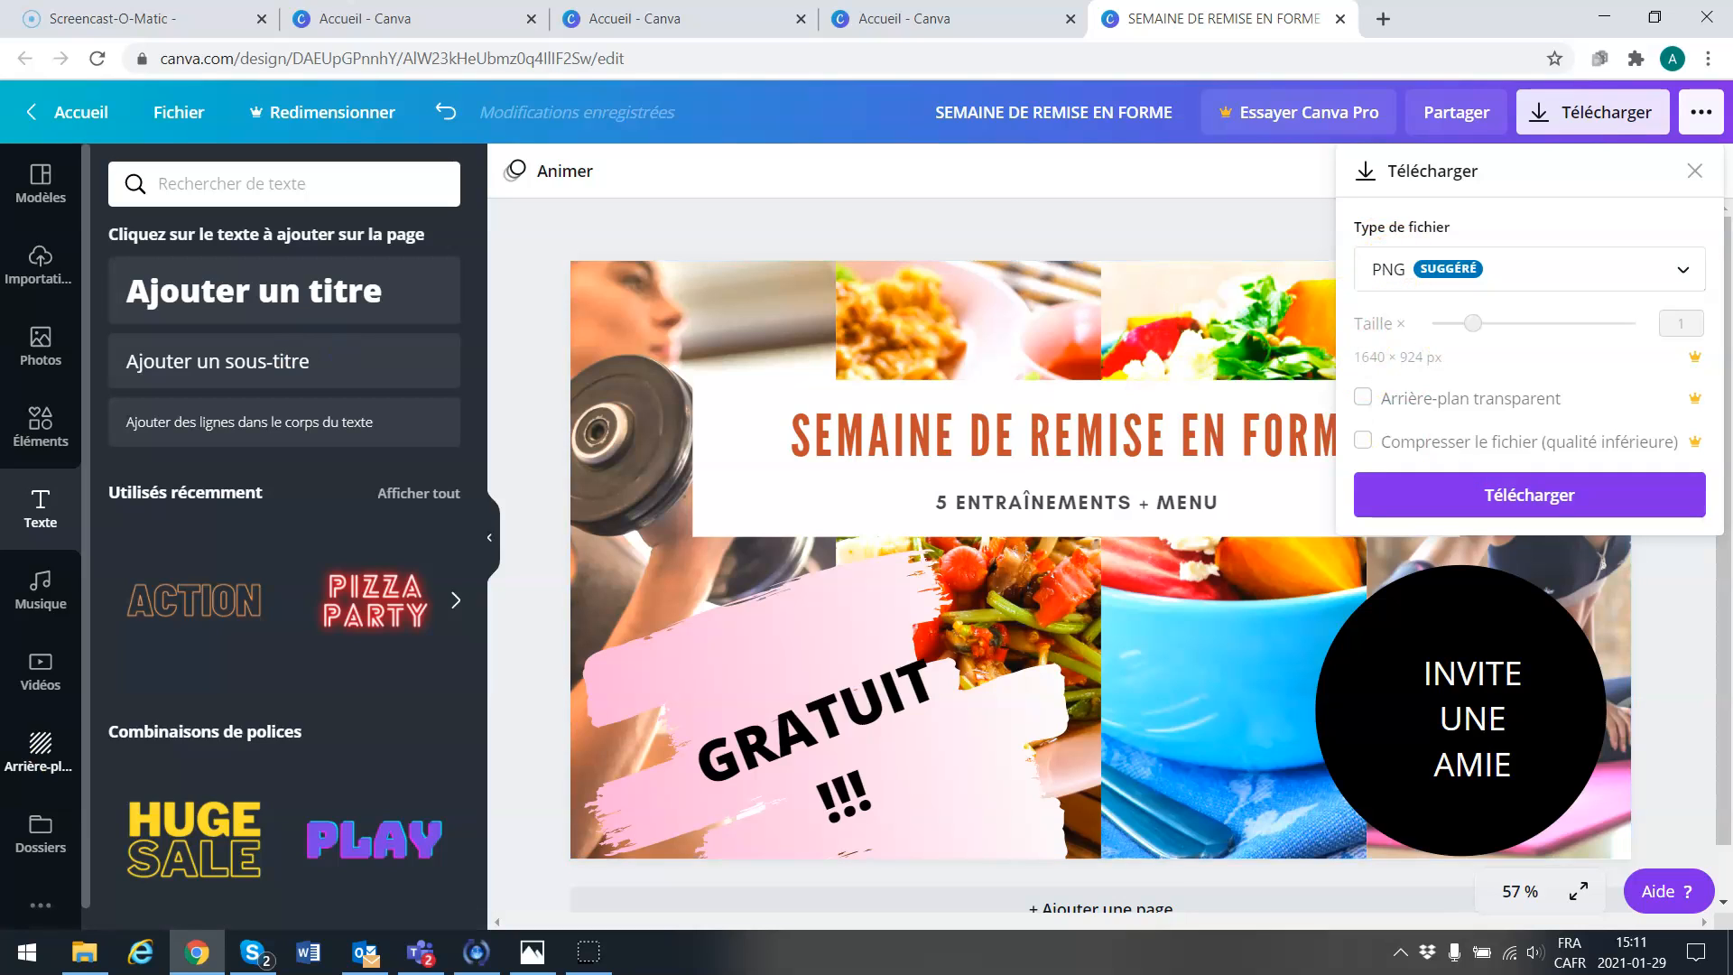
click(1459, 516)
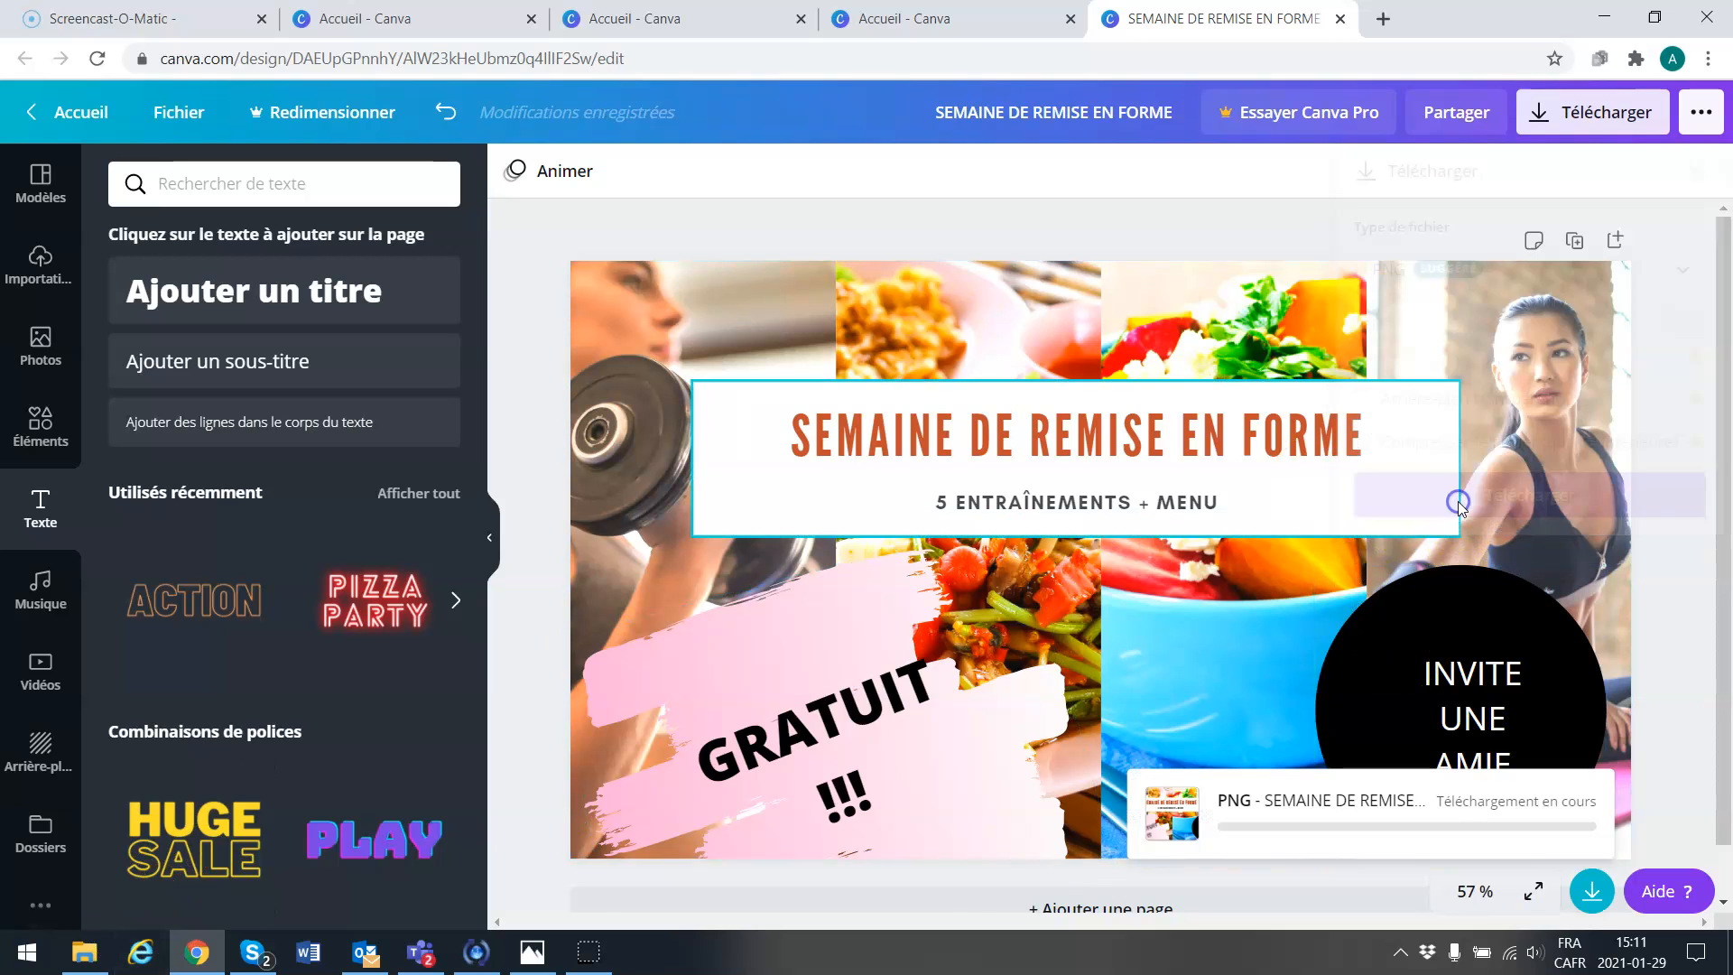